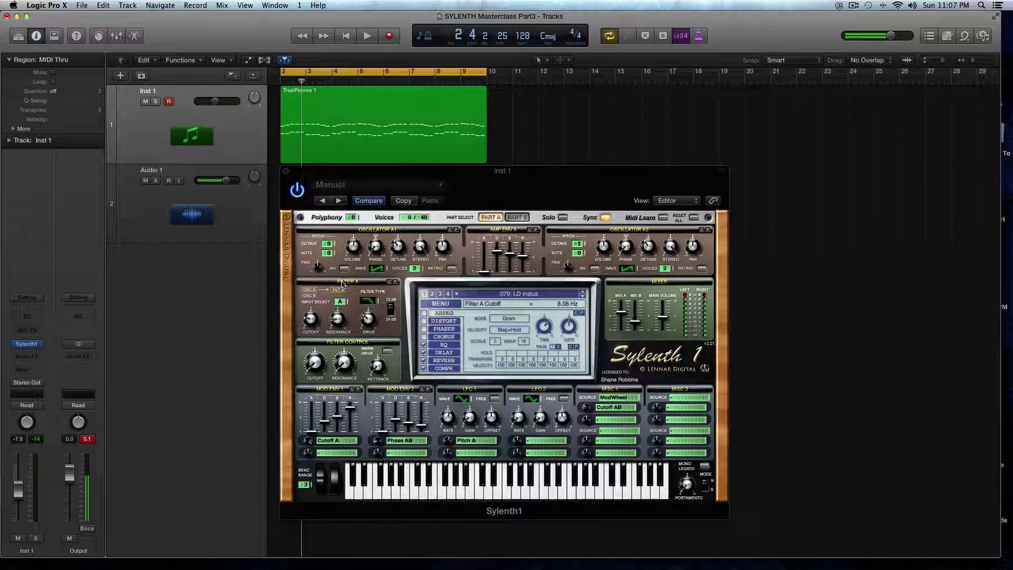
Check Filter A's type, then play the TruePianos 1 region to hear the current patch
left_click(371, 304)
mouse_move(371, 304)
left_mouse_down()
mouse_move(368, 270)
mouse_move(373, 330)
mouse_move(373, 305)
left_mouse_up()
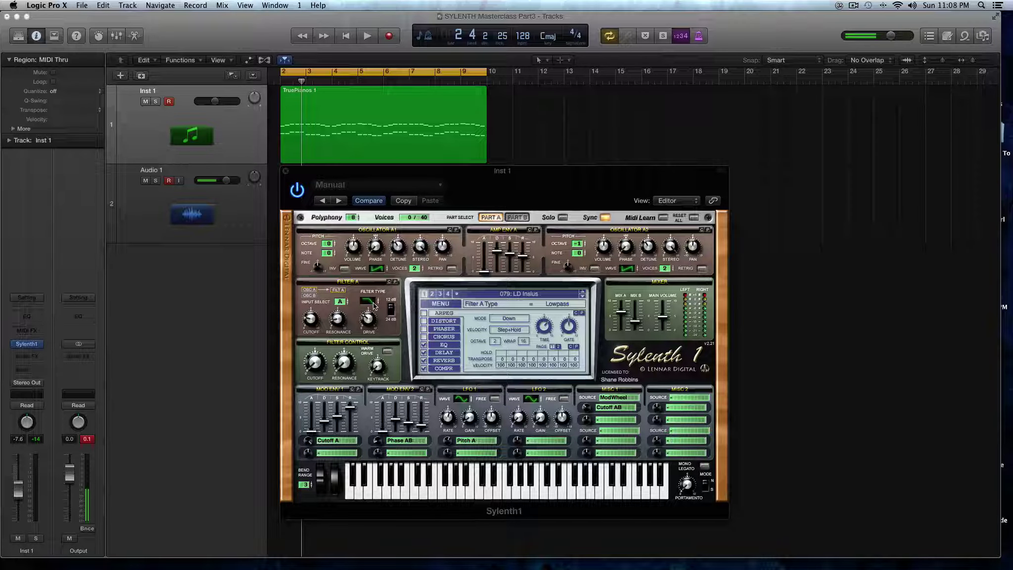
left_click(315, 148)
key("space")
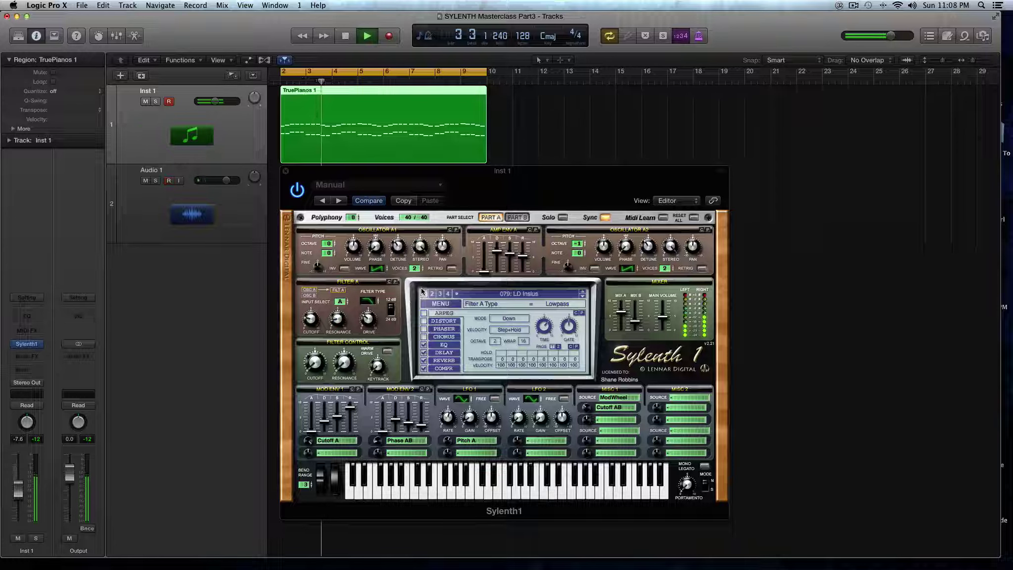
key("space")
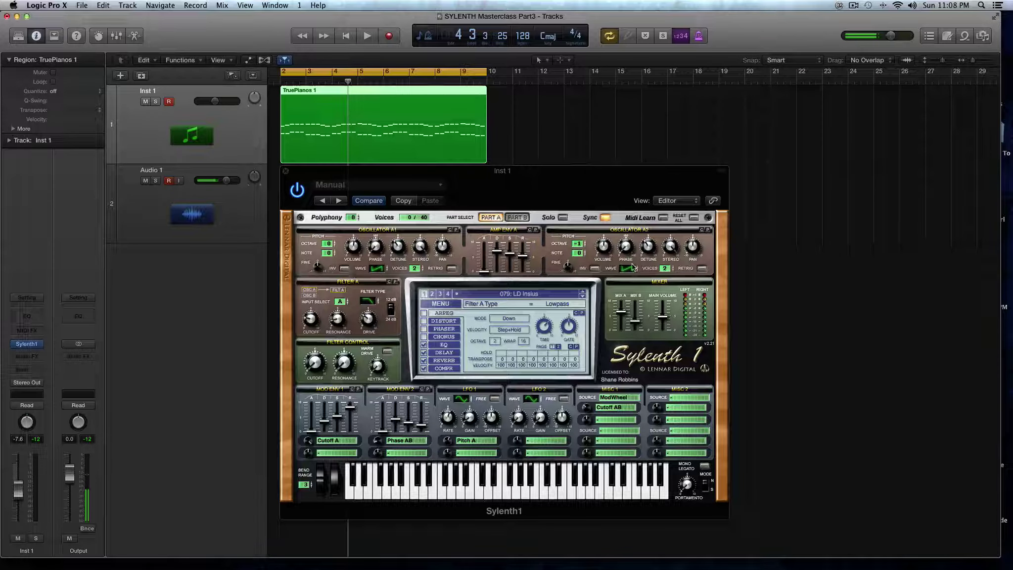
Show Part B, solo it and play the region to hear that part alone
left_click(526, 217)
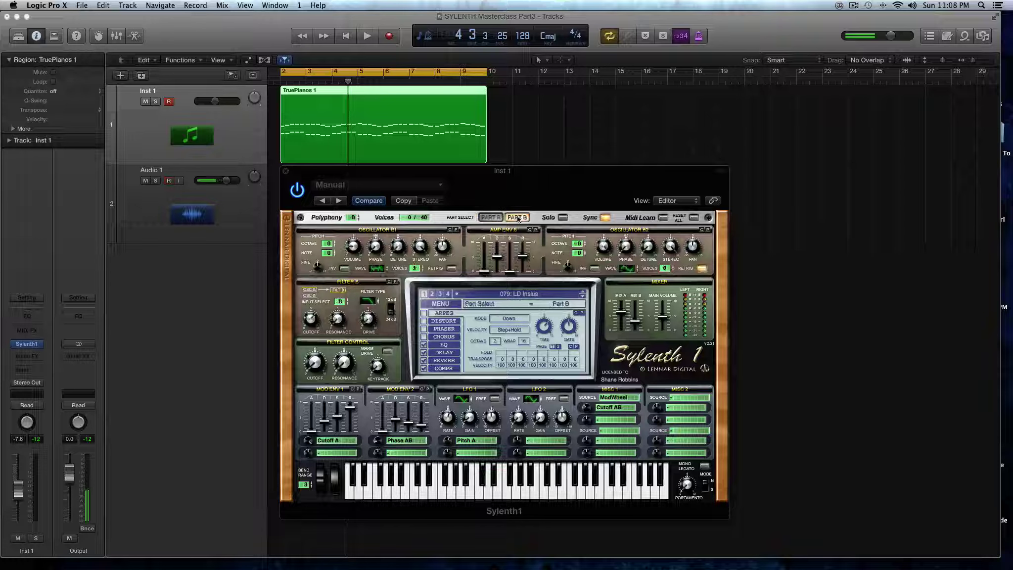
left_click(562, 218)
key("space")
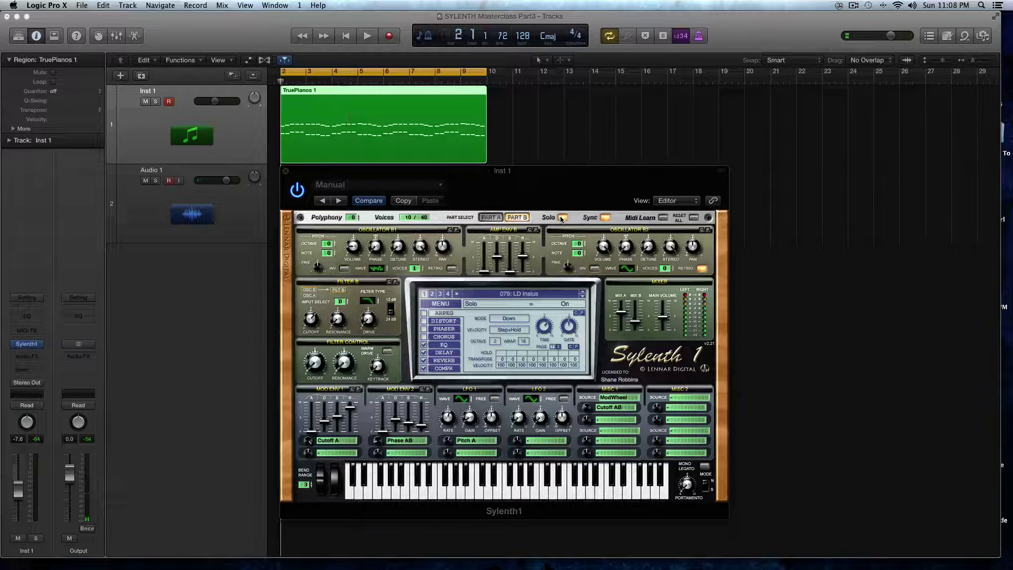
key("space")
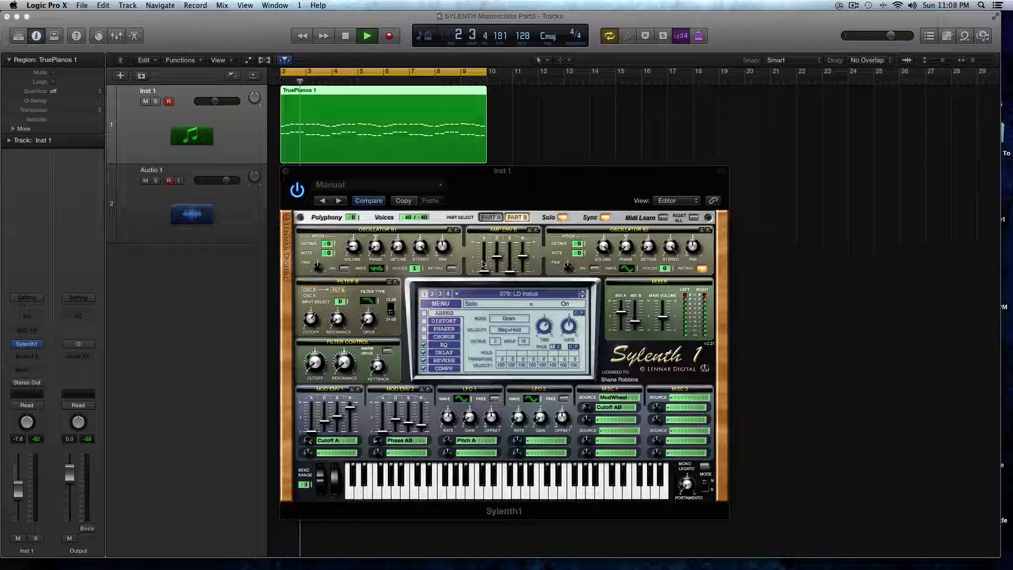
Sweep the Filter Control cutoff while the soloed part plays, then turn solo off and return to Part A
left_click(315, 362)
left_click_drag(311, 331, 313, 327)
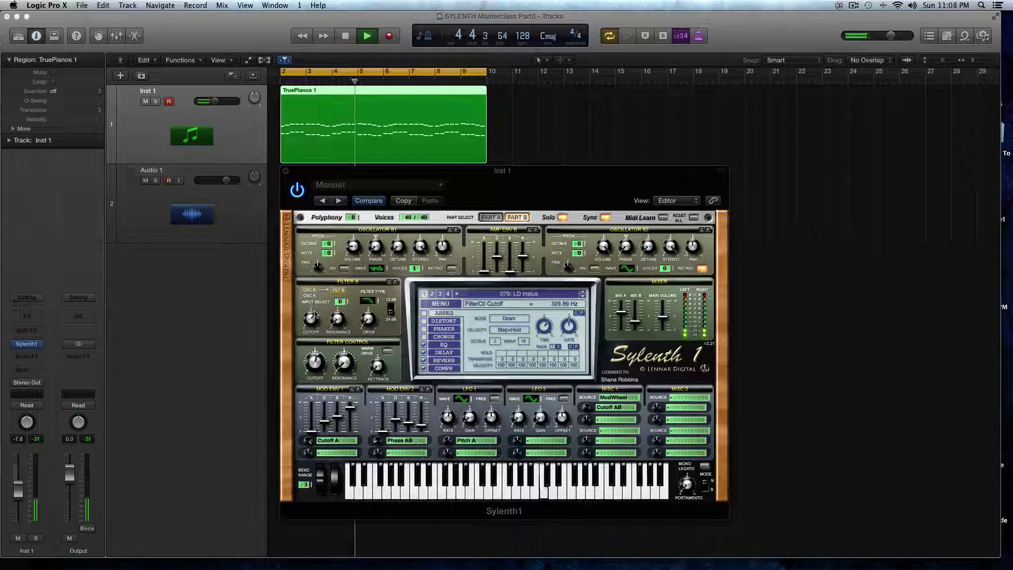
key("space")
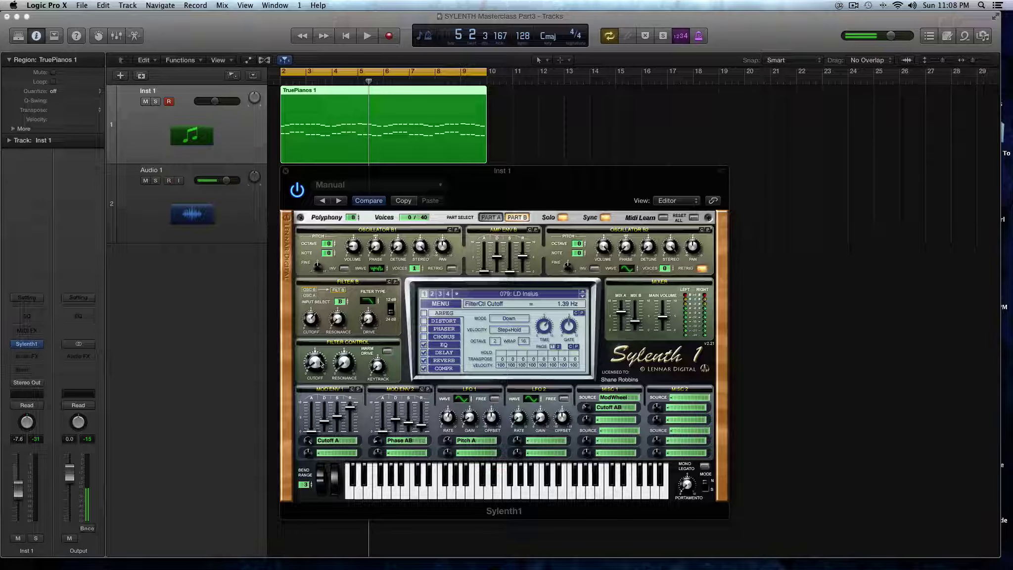
left_click_drag(319, 361, 320, 360)
left_click(563, 217)
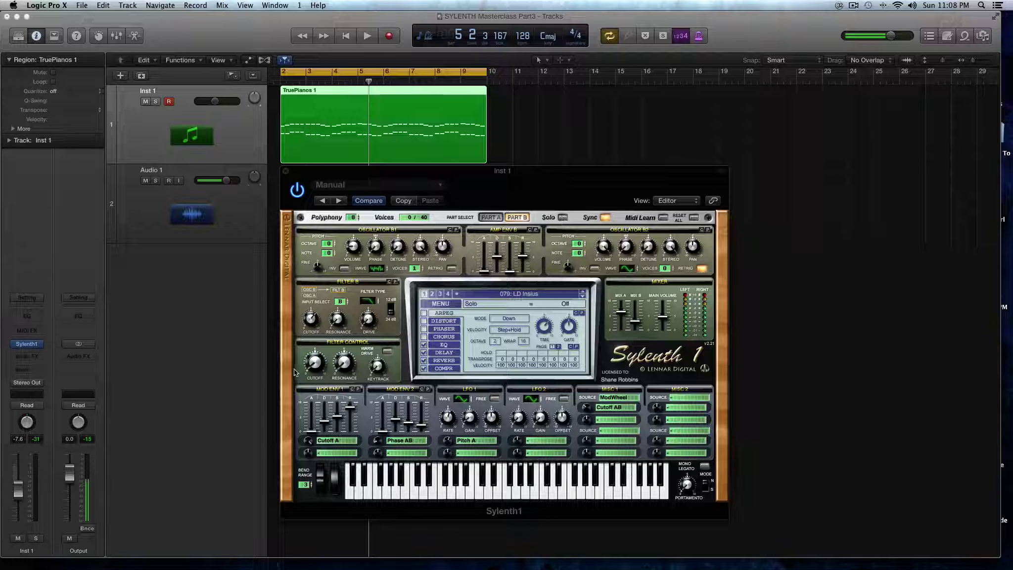
left_click(492, 217)
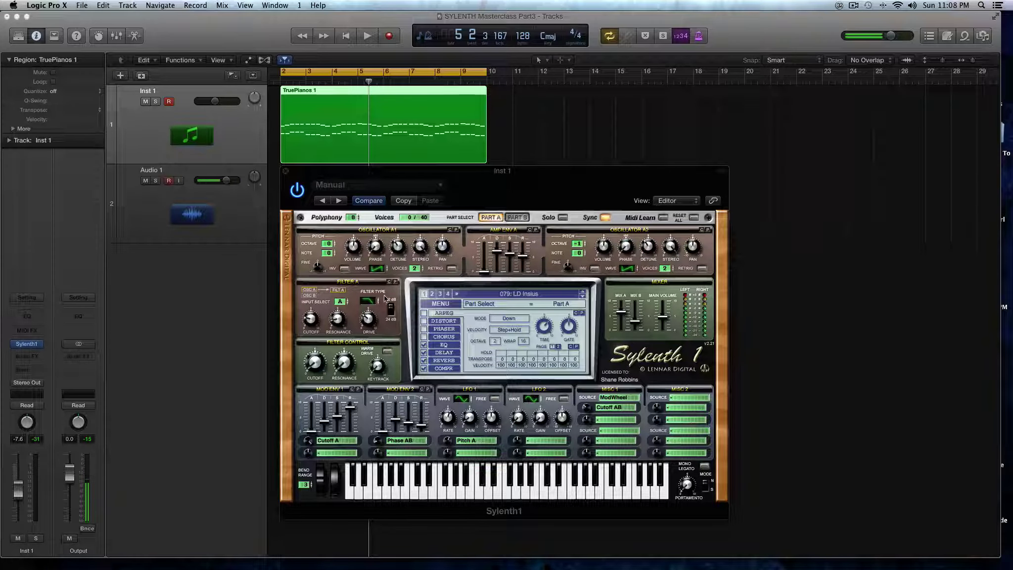
Set Filter A's input to None and its type to Bypass, then play the region
left_click(342, 303)
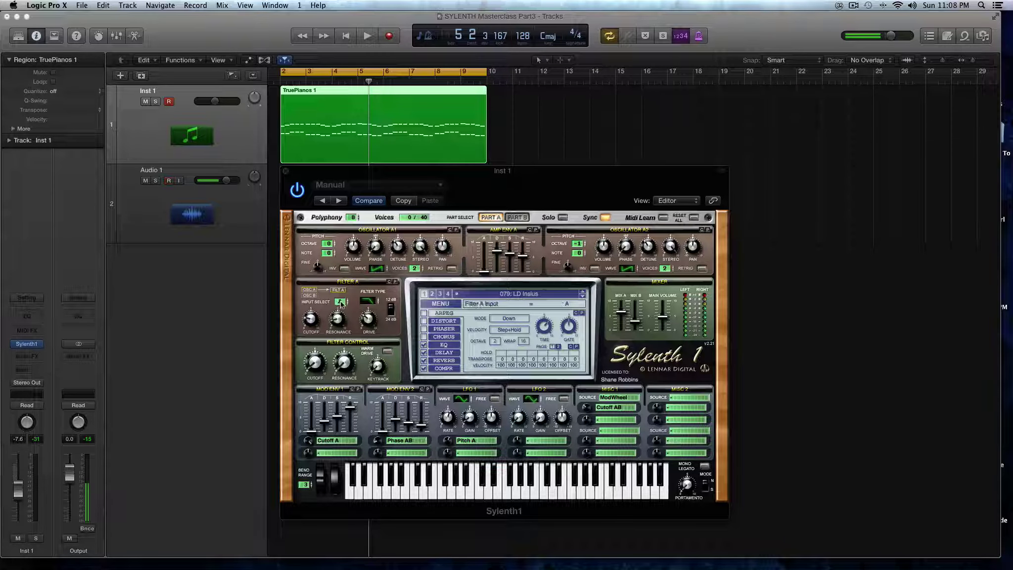
left_click(342, 303)
left_click(341, 303)
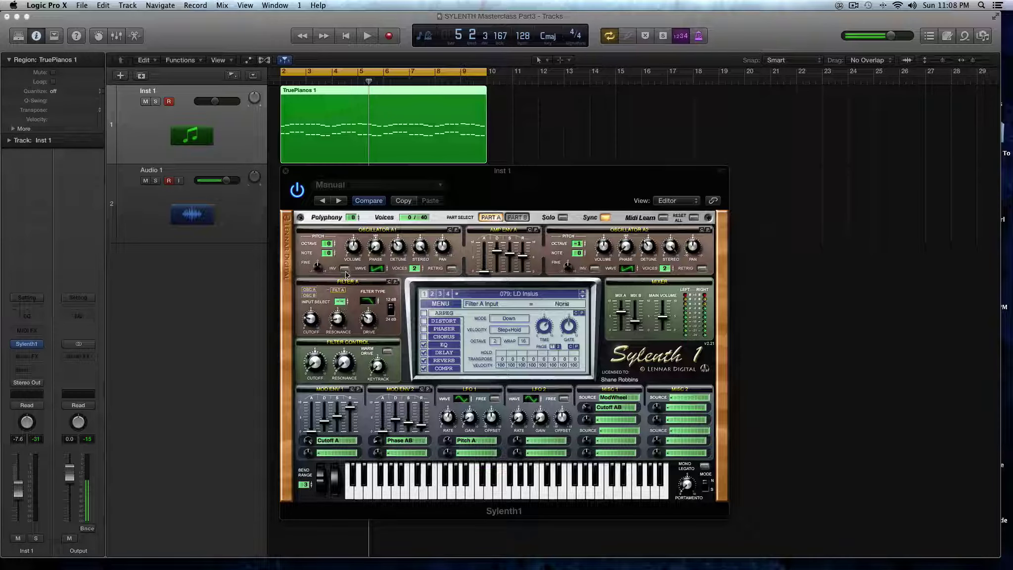
left_click(367, 300)
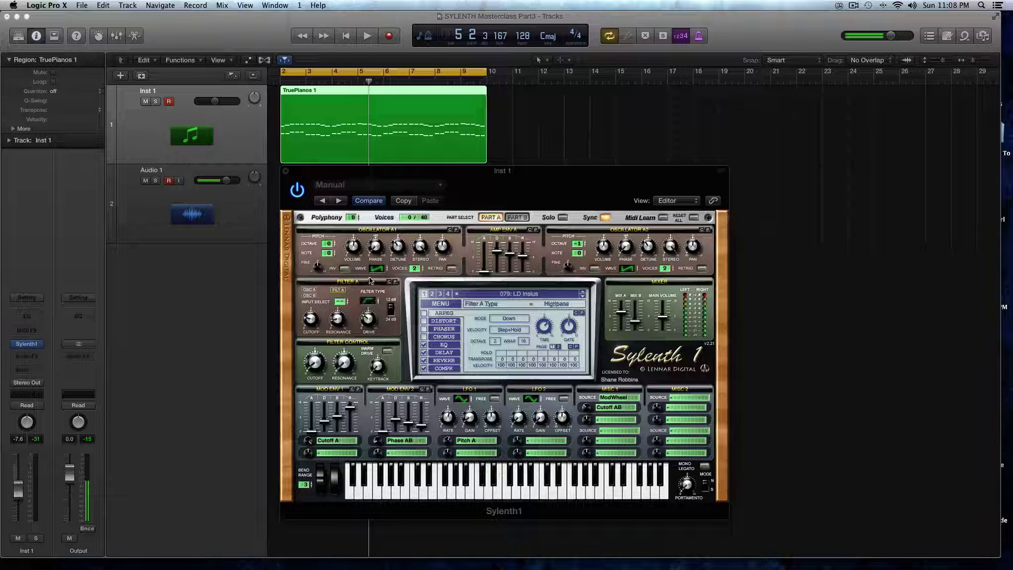
left_click(368, 300)
key("space")
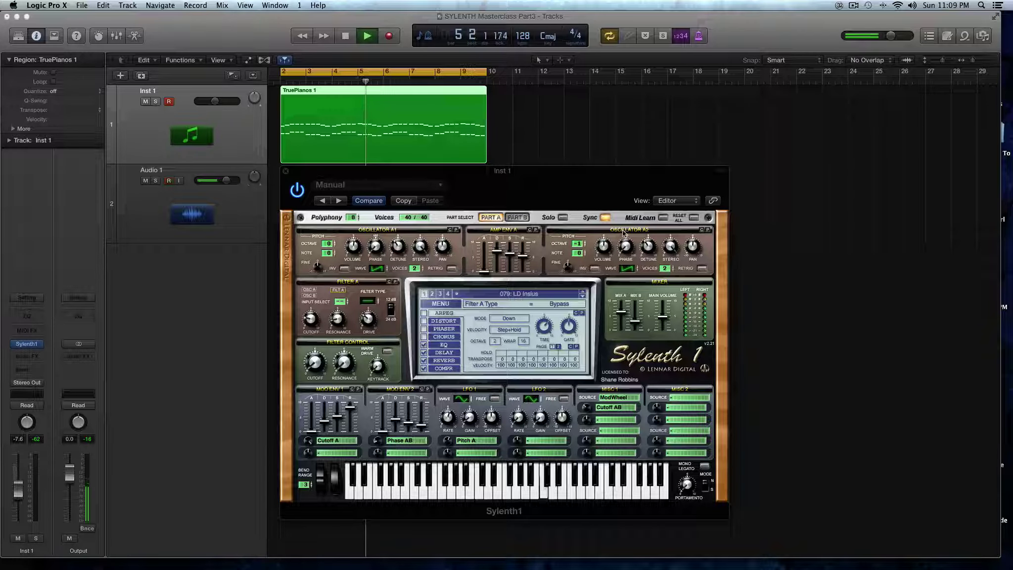
key("space")
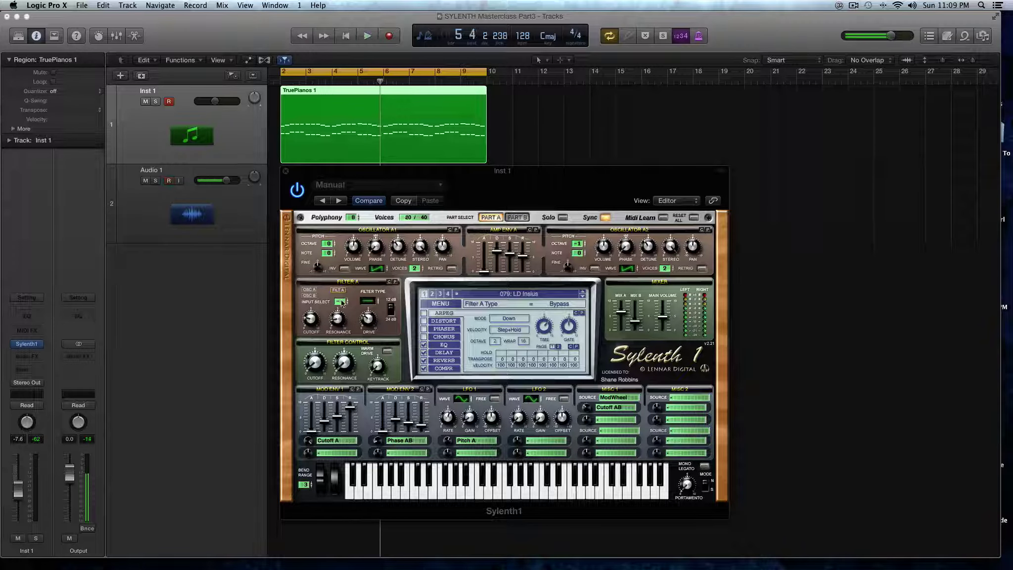
Set Filter A's input select to A and play the region to hear Part A unfiltered
left_click(342, 302)
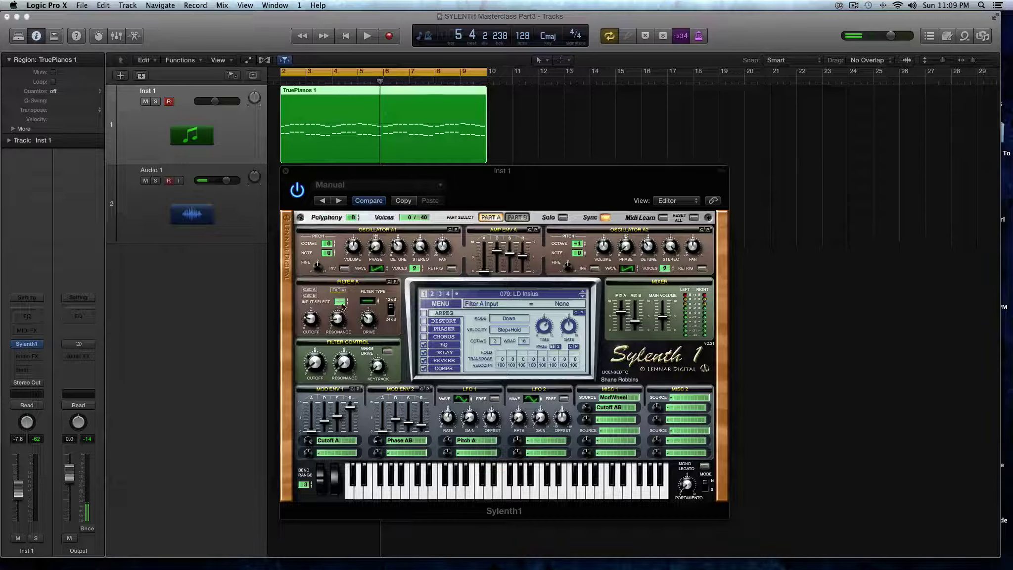
left_click(342, 307)
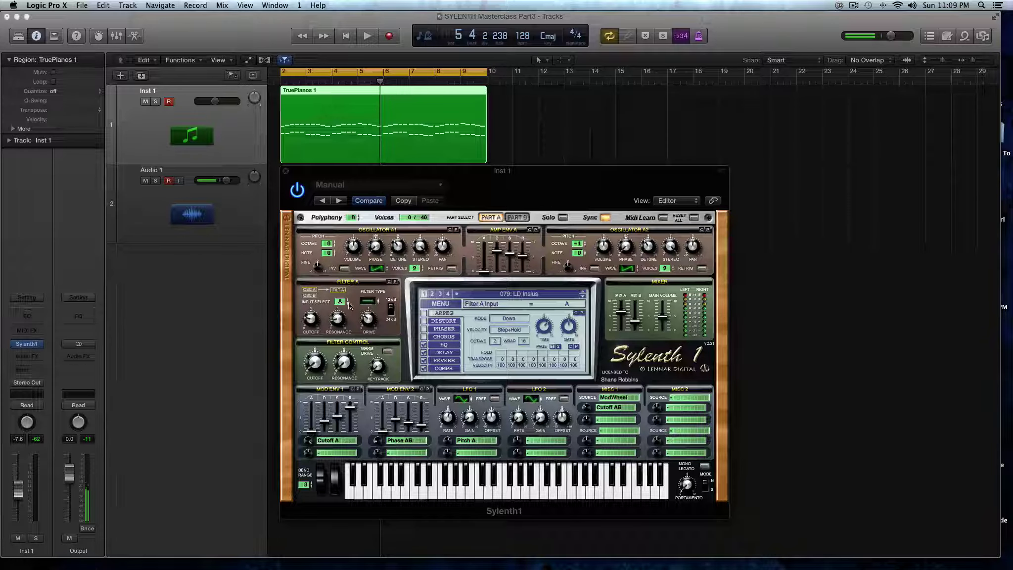
key("space")
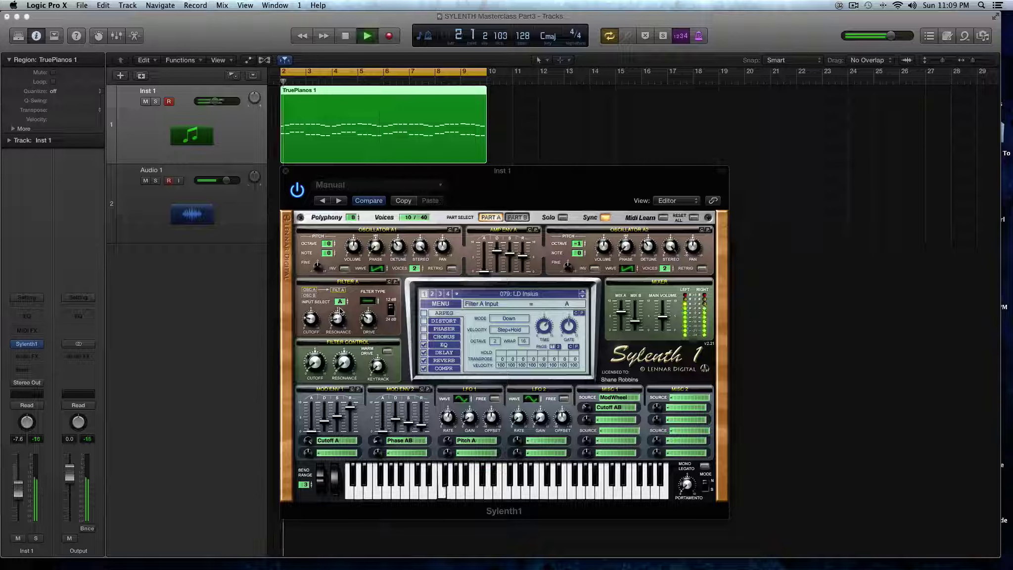
key("space")
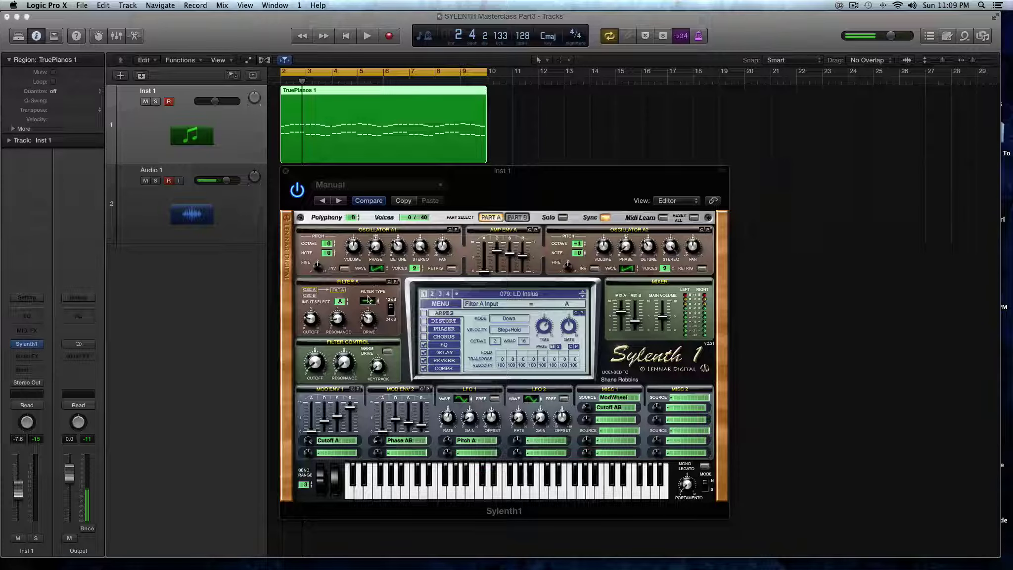
Adjust the decay of Amp Env A while the region plays, then stop playback
key("space")
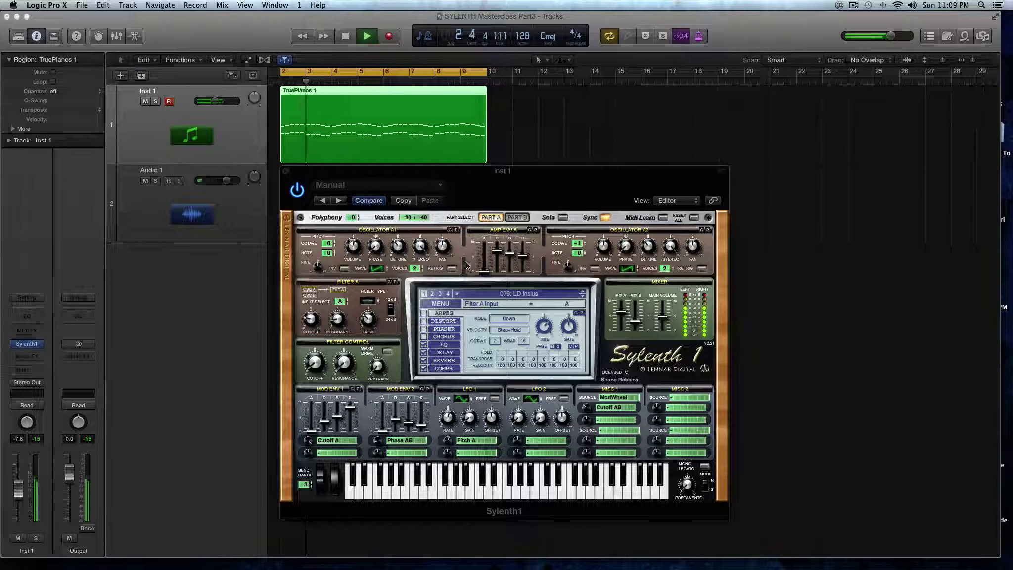
mouse_move(497, 250)
left_mouse_down()
mouse_move(496, 277)
mouse_move(500, 261)
left_mouse_up()
key("space")
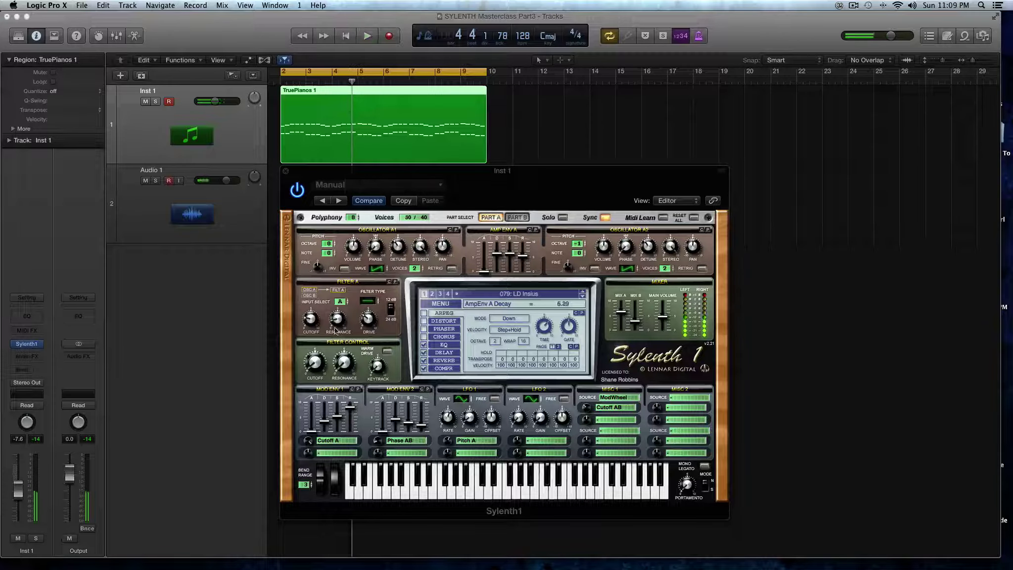
Set Filter A's input select to A+B and compare the routing shown for Part A and Part B
left_click(341, 301)
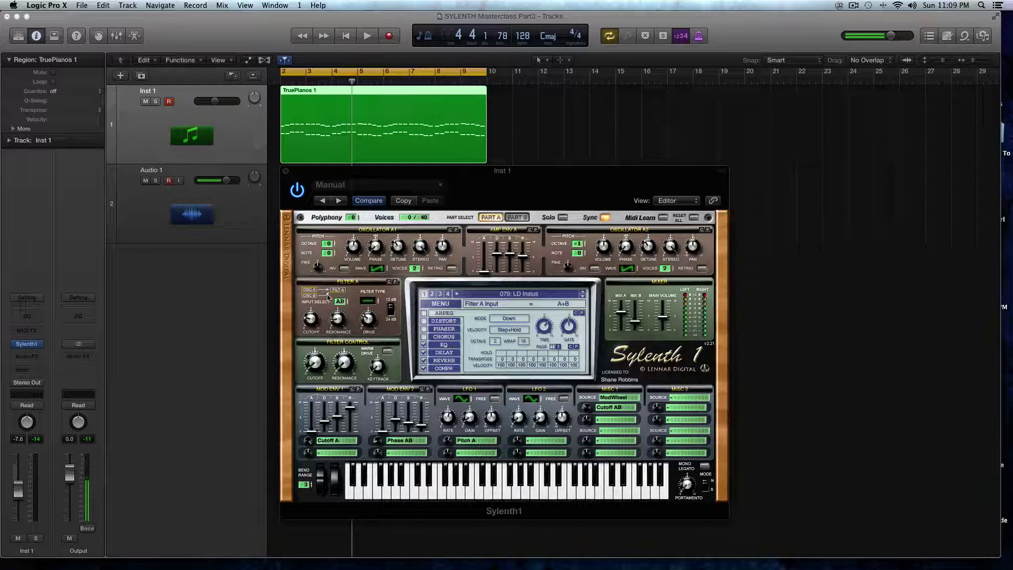
mouse_move(340, 306)
left_mouse_down()
mouse_move(341, 296)
mouse_move(340, 312)
left_mouse_up()
left_click(517, 217)
left_click(491, 218)
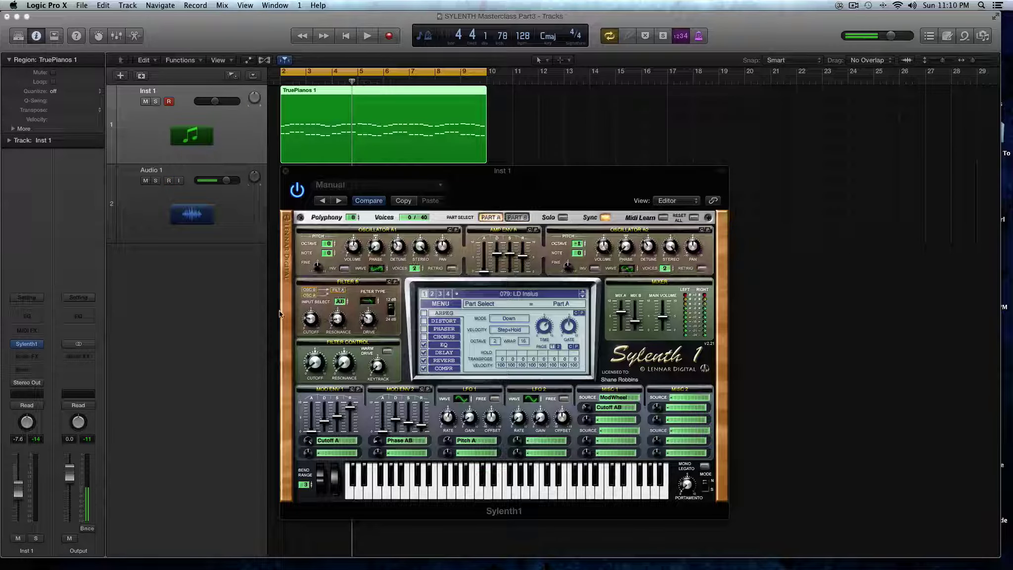
left_click(523, 217)
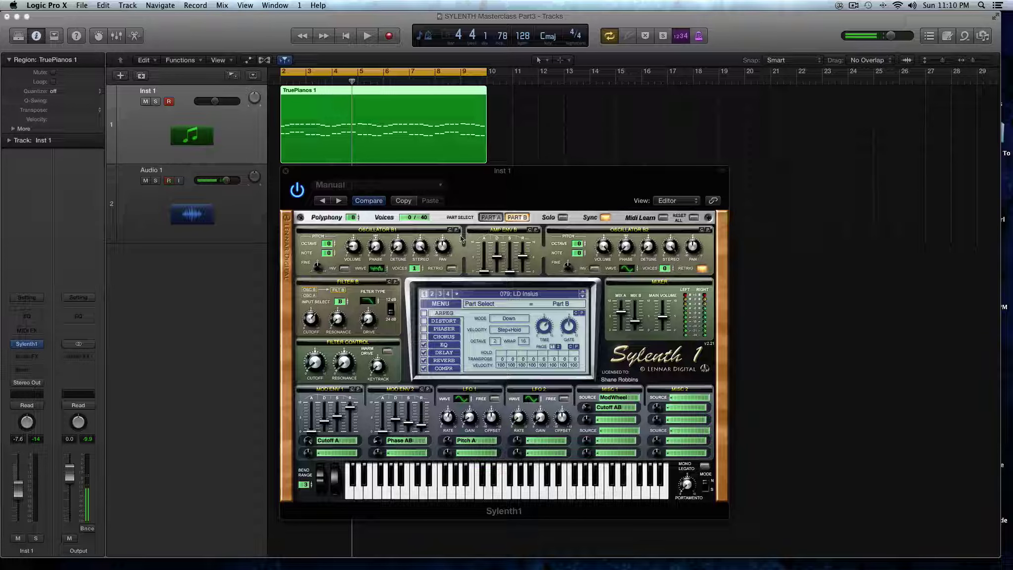
left_click(492, 218)
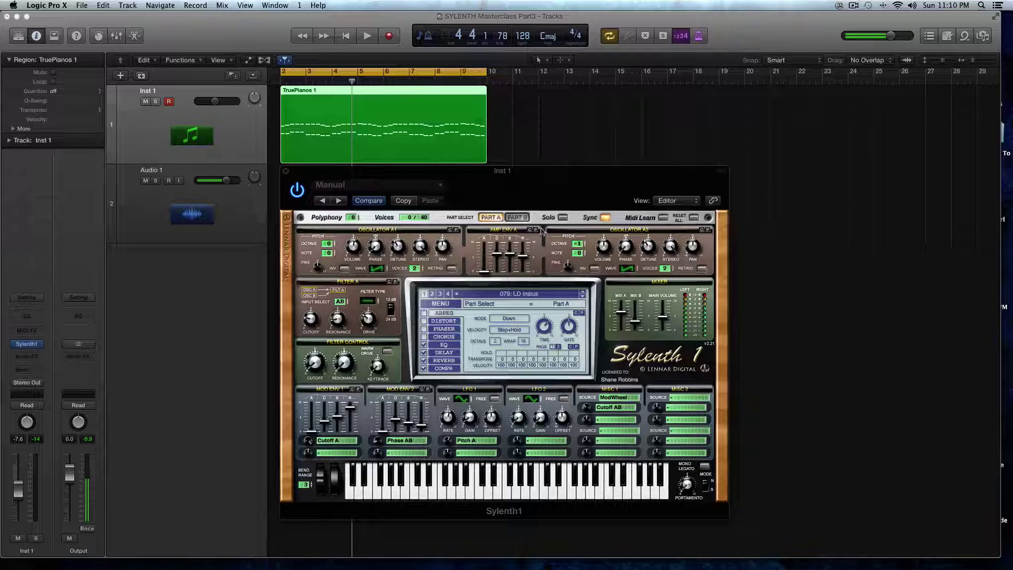
In Part B, set Filter B's cutoff to about 115 Hz
left_click(517, 217)
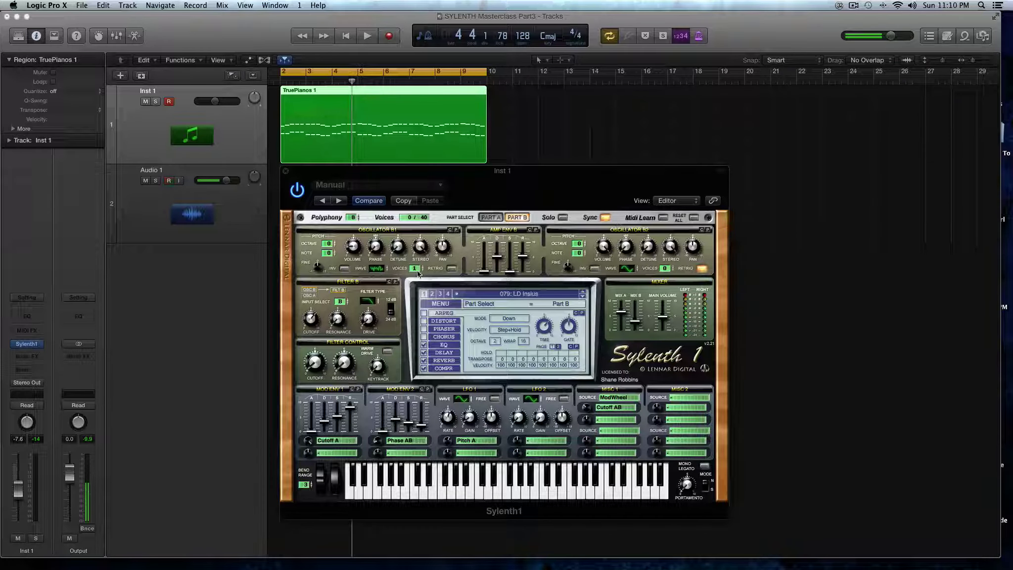
left_click(311, 318)
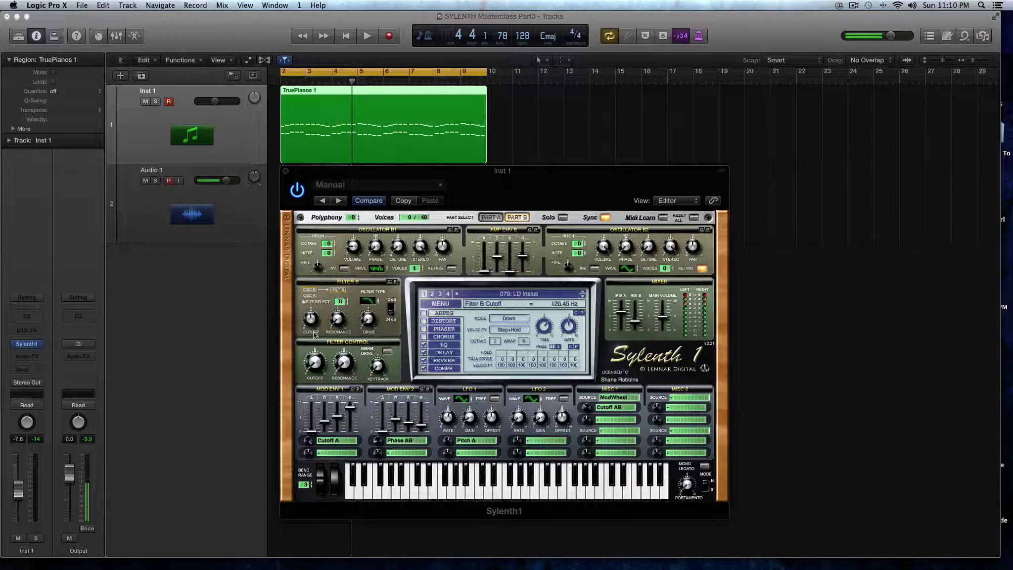
left_click(336, 323)
left_click_drag(339, 297, 311, 343)
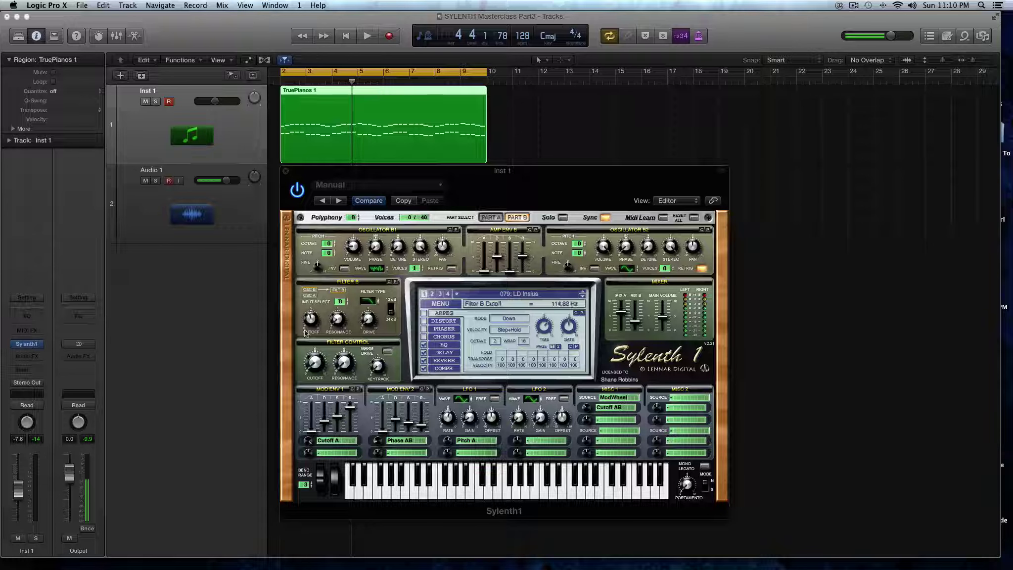
Return to Part A, set Filter A's input select to A and play the region briefly
left_click(486, 218)
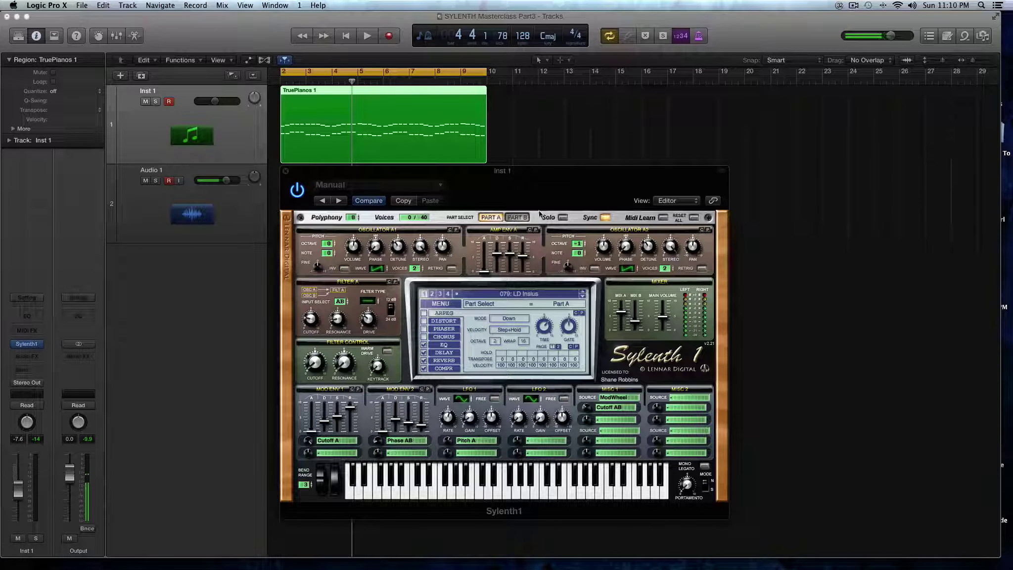
left_click(517, 217)
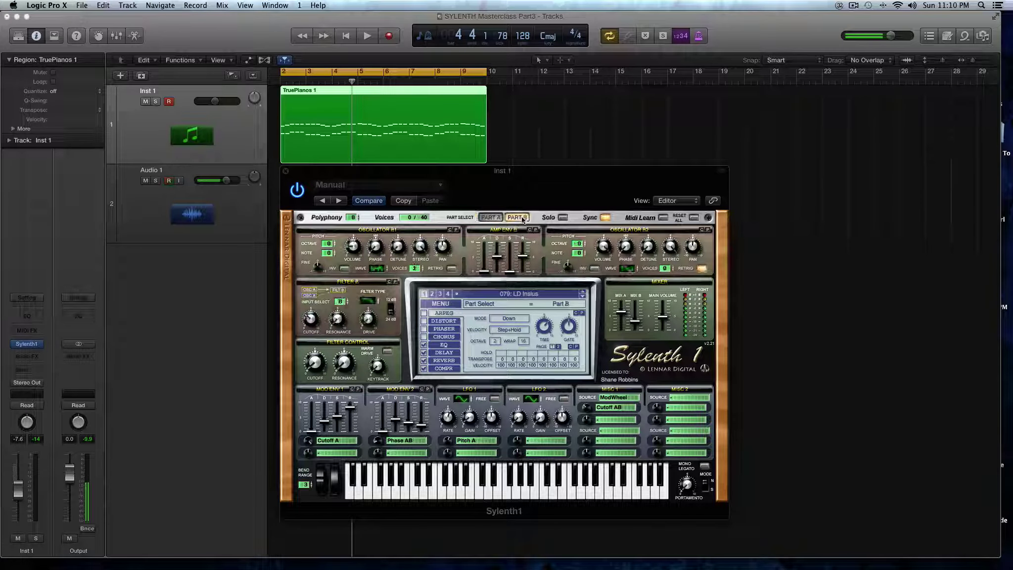
left_click(489, 218)
left_click_drag(341, 304, 340, 310)
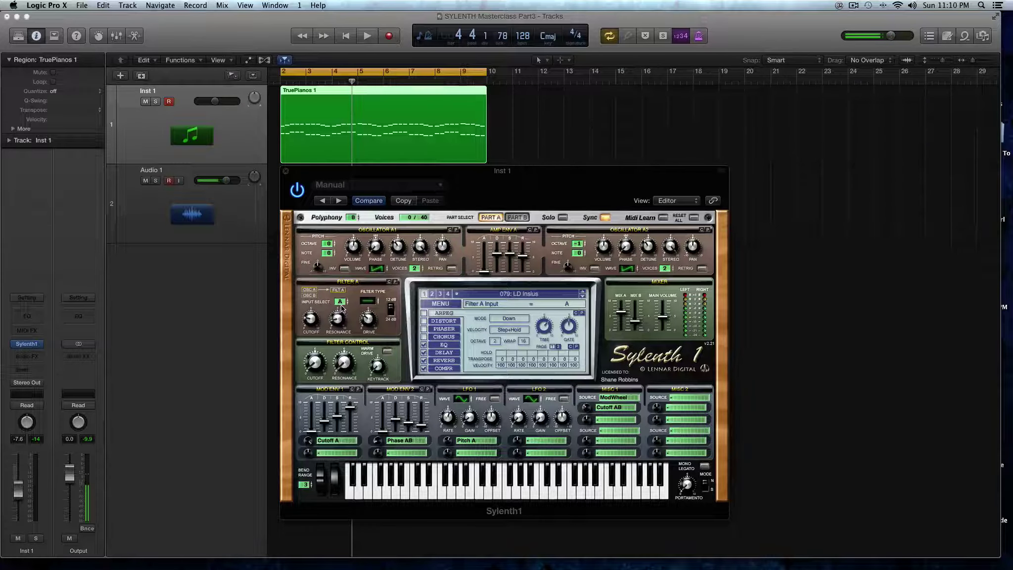
key("space")
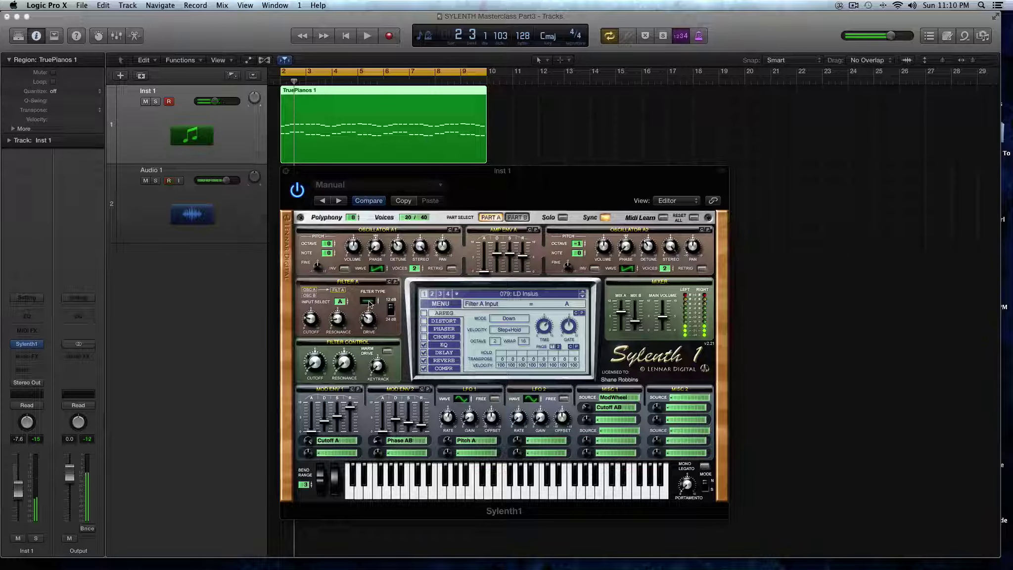
Set Filter A's type to Lowpass, check its drive and play the region to hear the filtered sound
left_click_drag(370, 303, 371, 285)
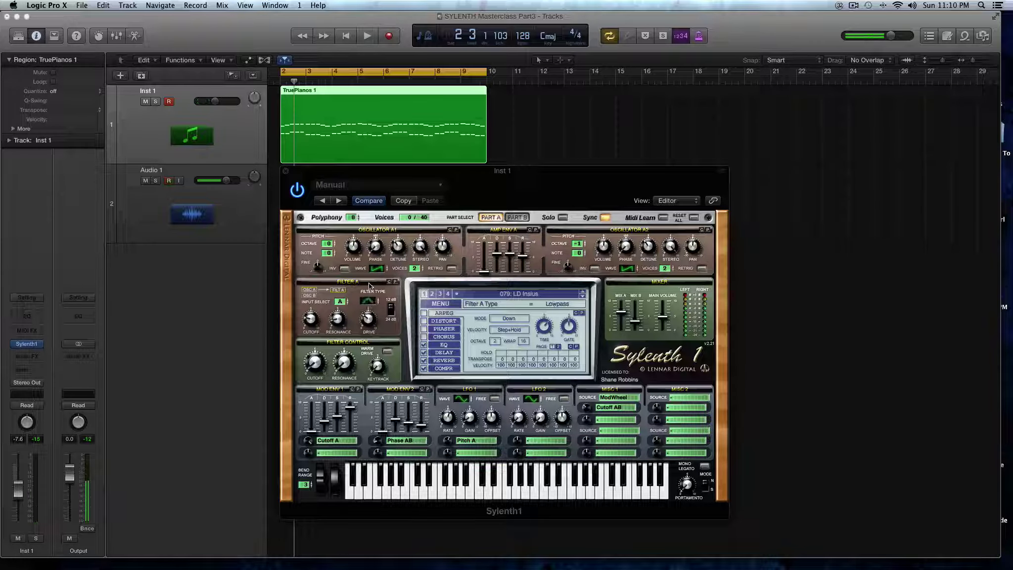
left_click(368, 319)
key("space")
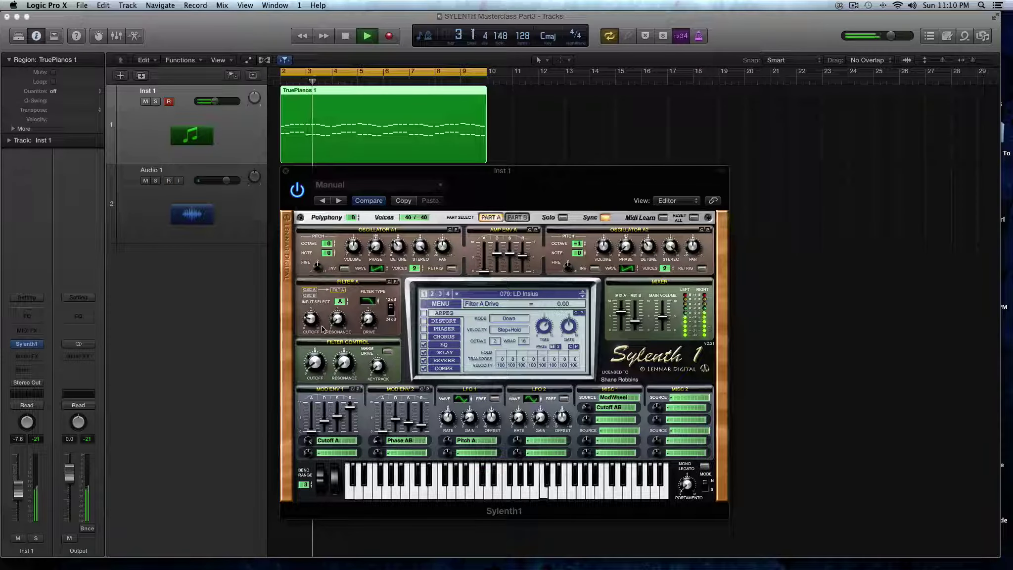
key("space")
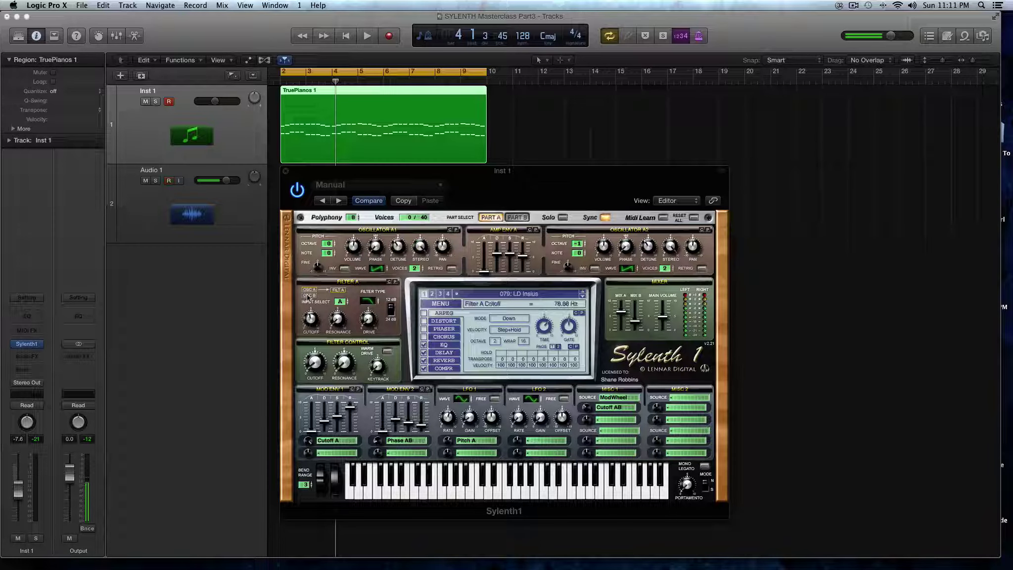
Lower Filter A's cutoff to about 10.74 Hz and play the region briefly to hear the filtered sound
left_click_drag(308, 297, 308, 276)
left_click_drag(311, 313, 322, 411)
key("space")
key("space")
Insert a MultiMeter on the Inst 1 channel and switch its display to the Analyzer
left_click(30, 357)
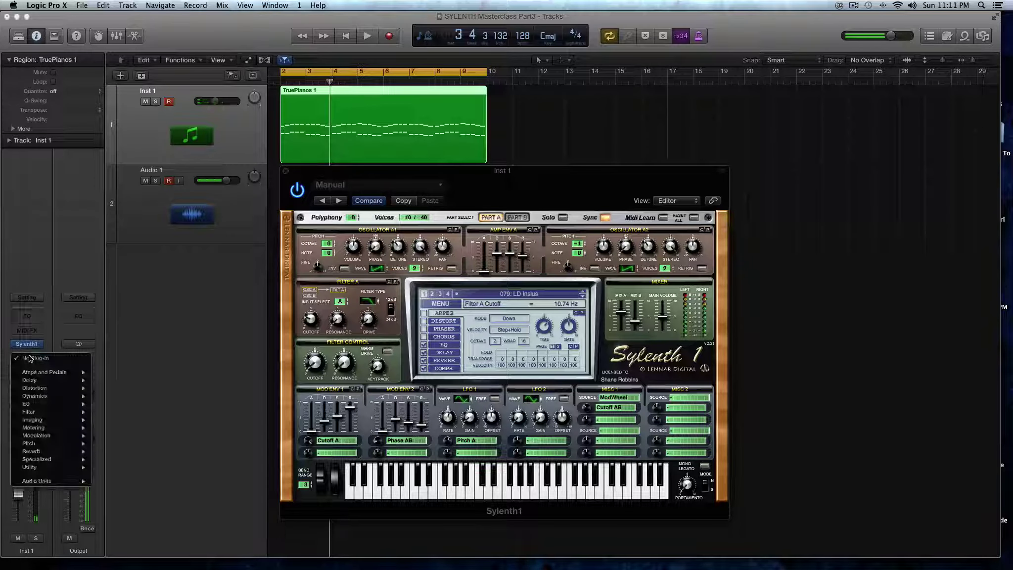
mouse_move(60, 420)
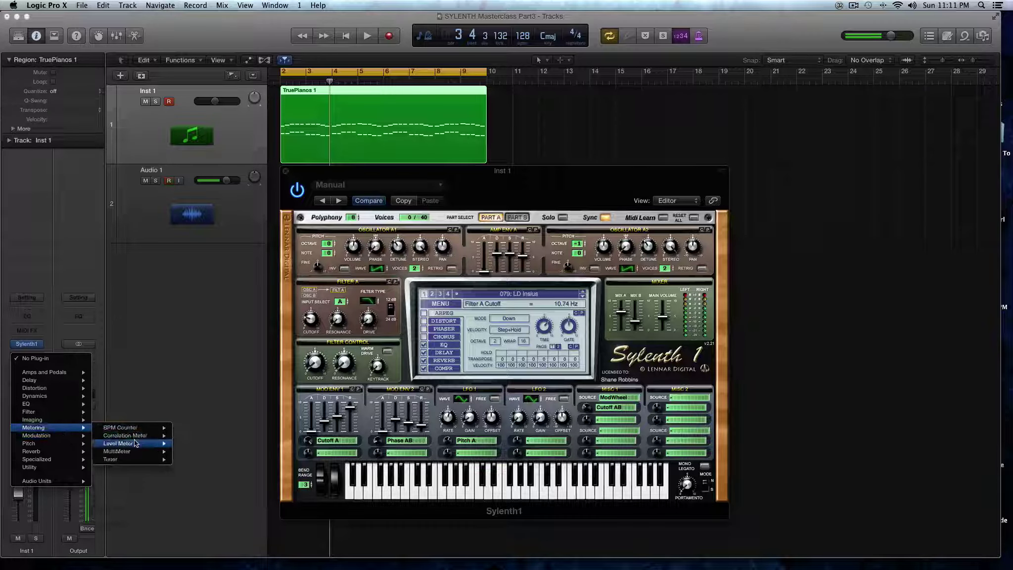
mouse_move(137, 451)
left_click(190, 452)
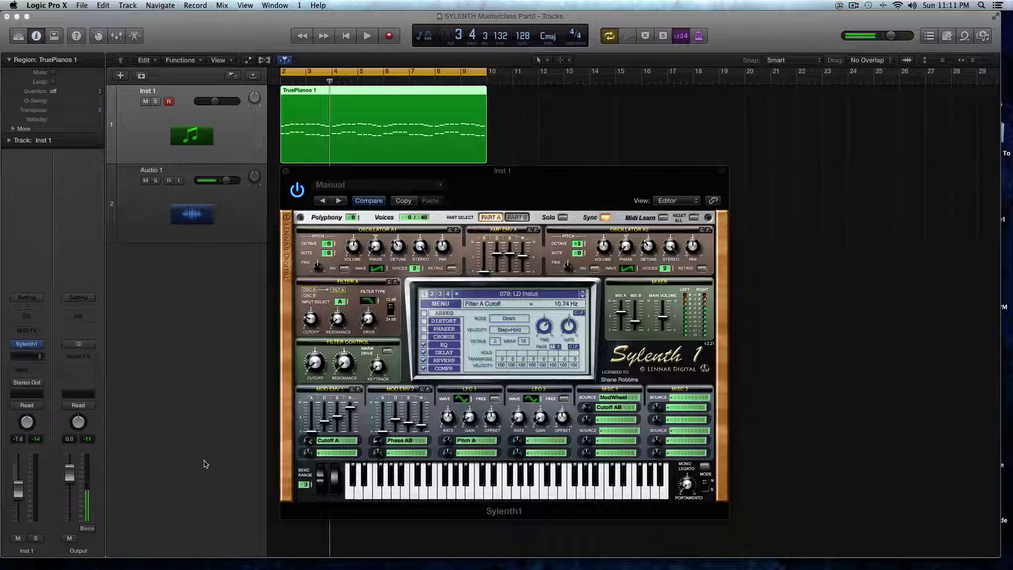
left_click(72, 162)
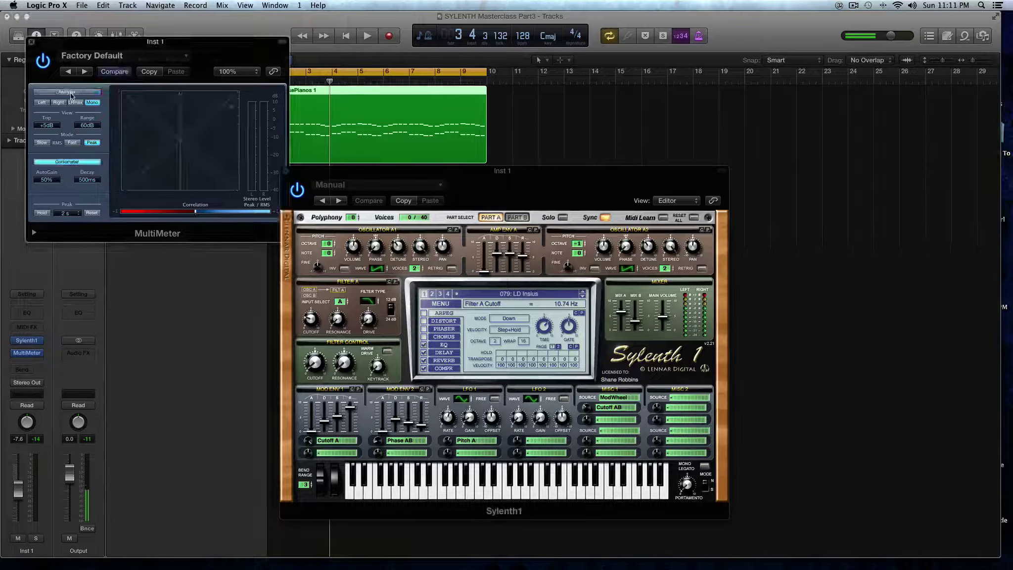
left_click(72, 93)
left_click_drag(105, 43, 71, 111)
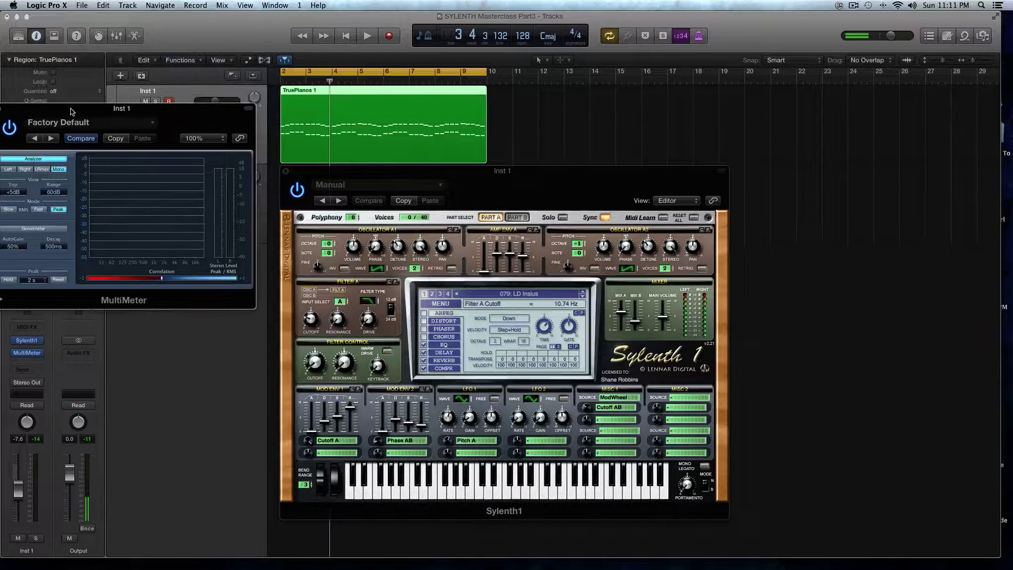
Lower Filter A's cutoff to about 4.57 Hz and play the region while watching the MultiMeter's spectrum
left_click_drag(313, 315, 313, 319)
key("space")
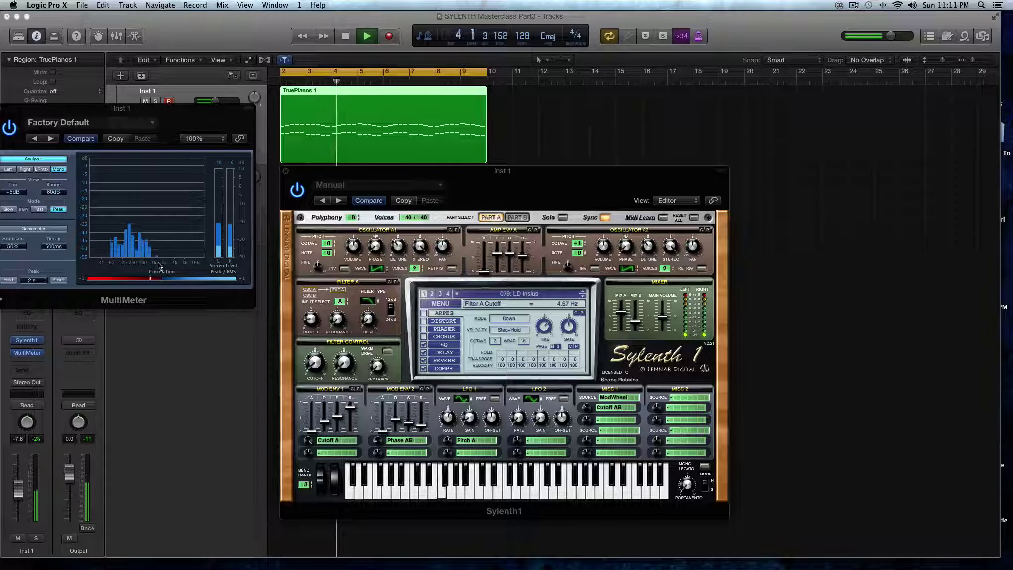
left_click_drag(33, 105, 65, 75)
key("space")
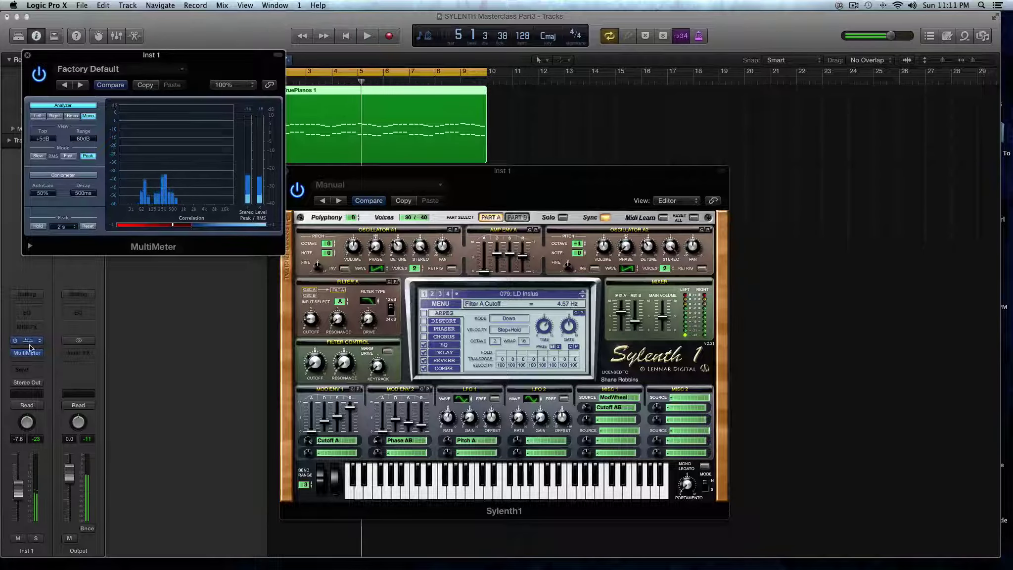
Insert a Channel EQ on the Inst 1 channel after the MultiMeter
left_click(29, 354)
left_click(30, 360)
mouse_move(75, 410)
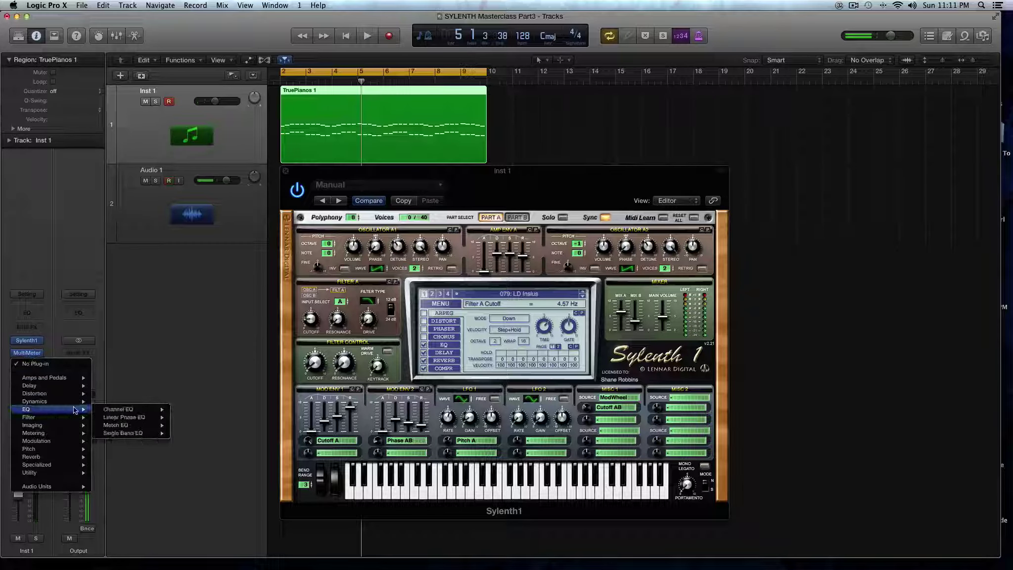
mouse_move(152, 412)
left_click(190, 413)
left_click_drag(88, 39, 106, 182)
Reopen the MultiMeter and arrange its window, the Channel EQ and Sylenth1 so Sylenth1 sits below the other two
left_click(29, 345)
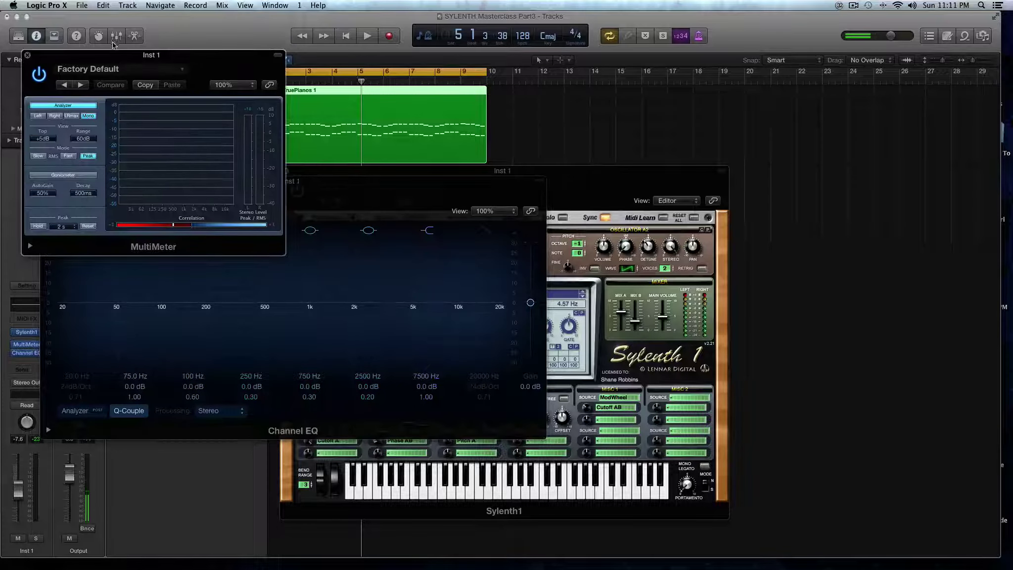
left_click_drag(113, 55, 122, 17)
left_click_drag(353, 171, 631, 99)
left_click_drag(409, 183, 727, 18)
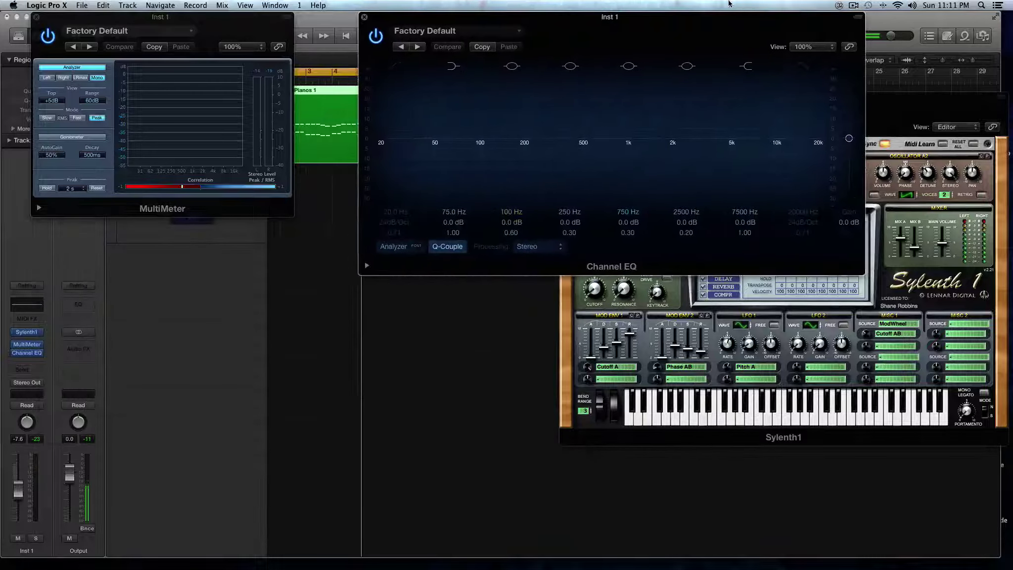
Play the region while sweeping Filter A's cutoff up to about 10,981 Hz and back down to about 5 Hz
key("space")
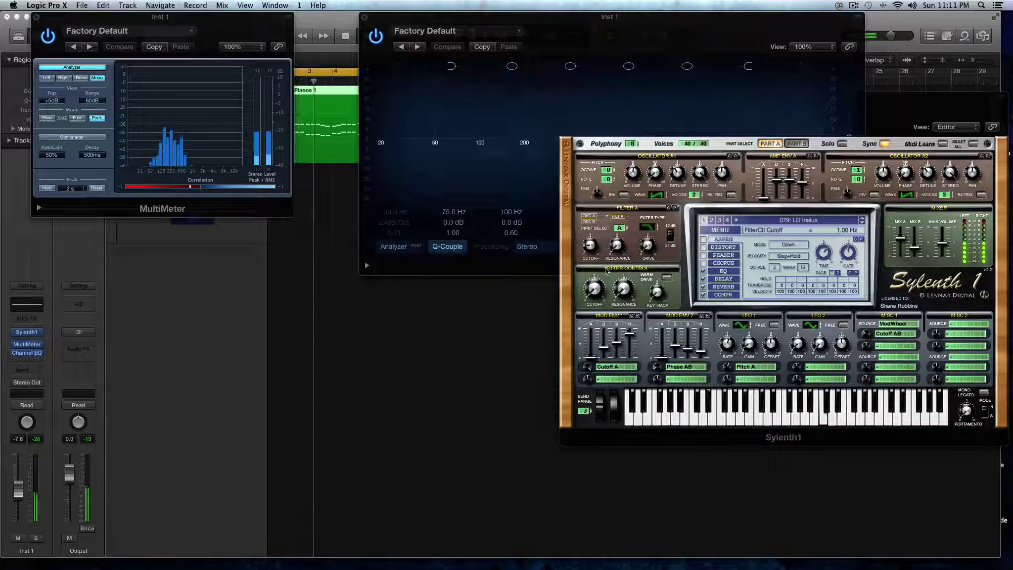
left_click_drag(590, 263, 589, 170)
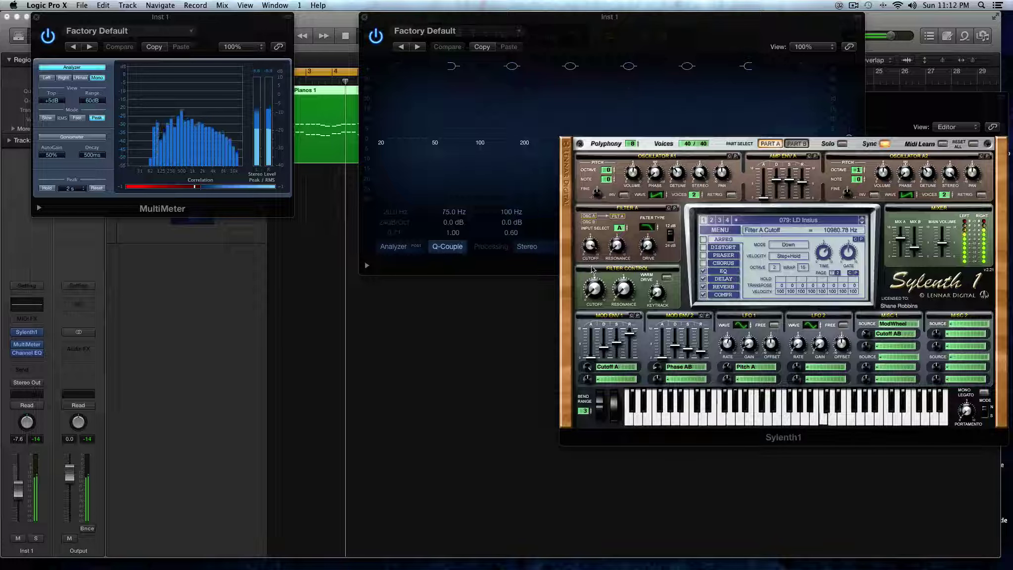
left_click_drag(589, 250, 590, 251)
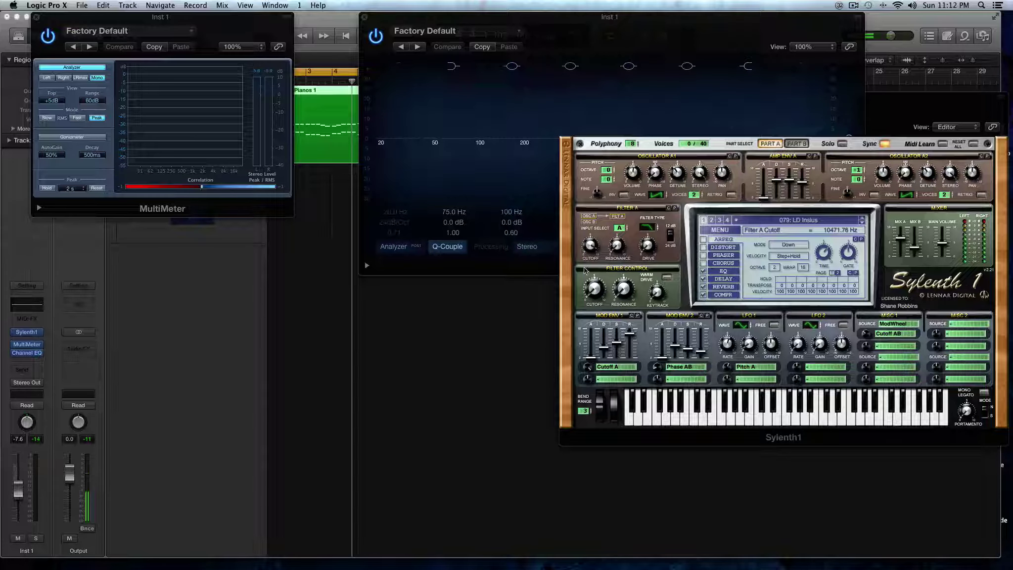
left_click_drag(590, 258, 587, 271)
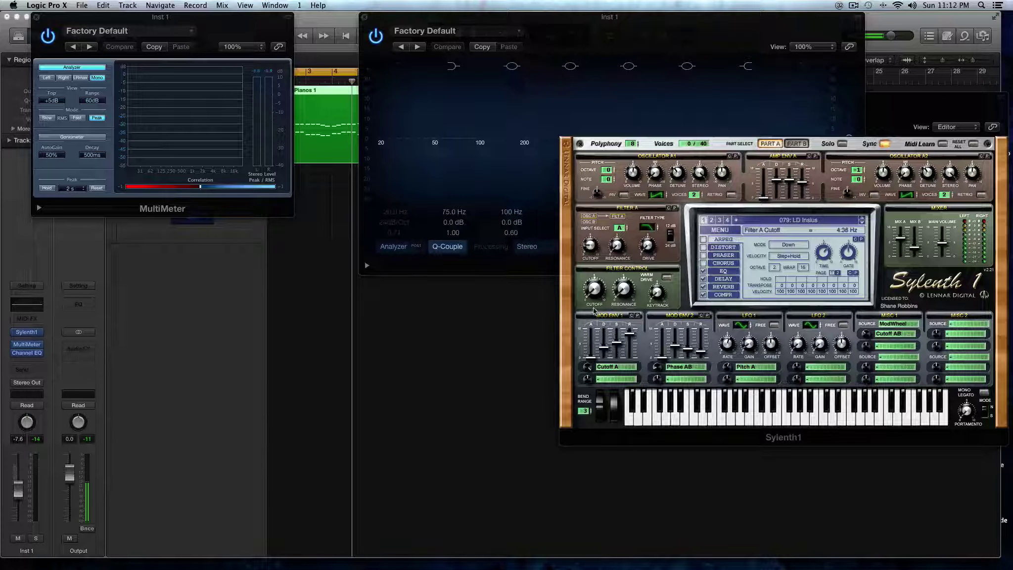
key("space")
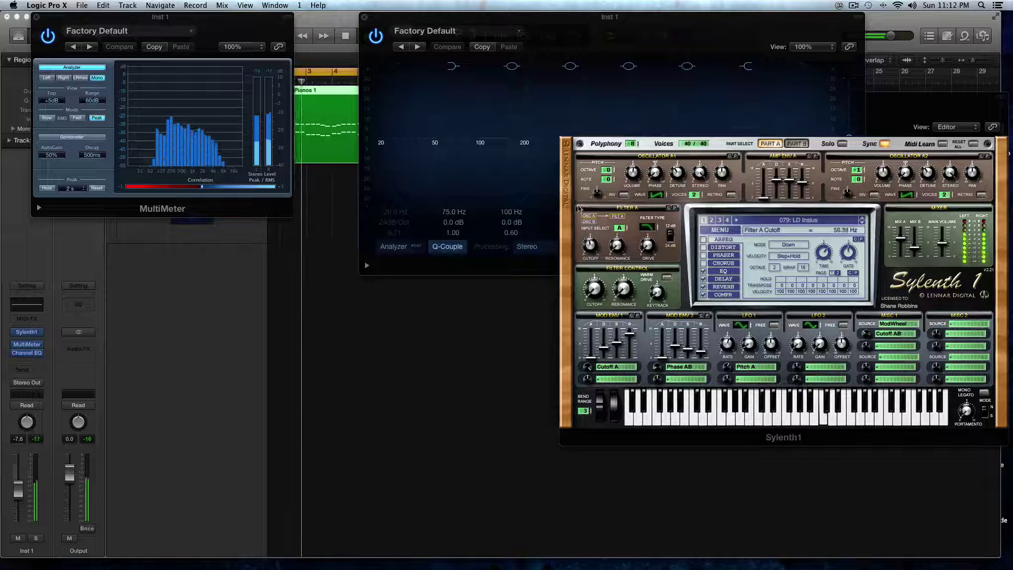
left_click_drag(580, 208, 645, 187)
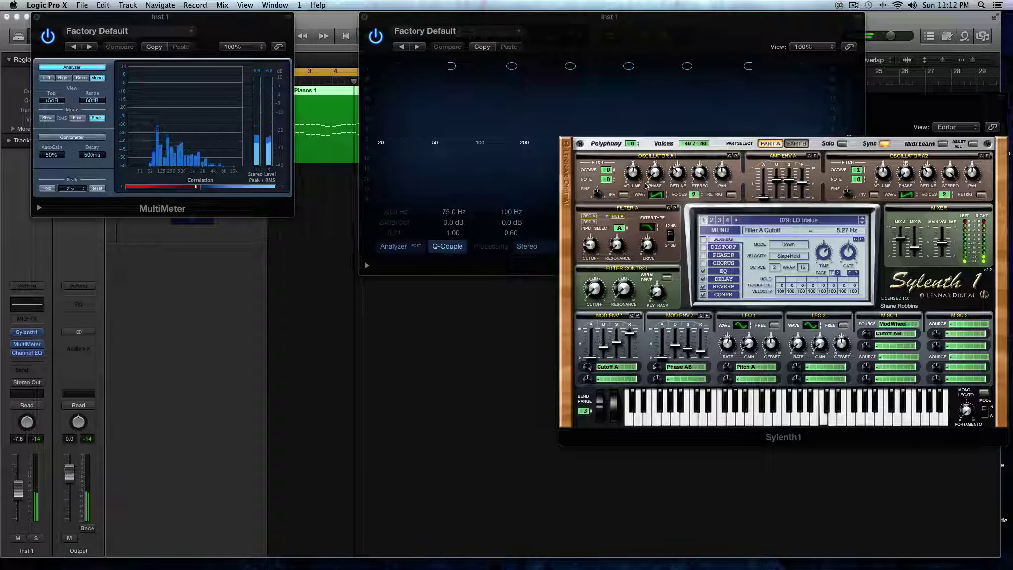
Turn on the Channel EQ's analyzer and play the region with Filter A's cutoff raised to about 21,341 Hz
left_click(534, 199)
left_click(397, 247)
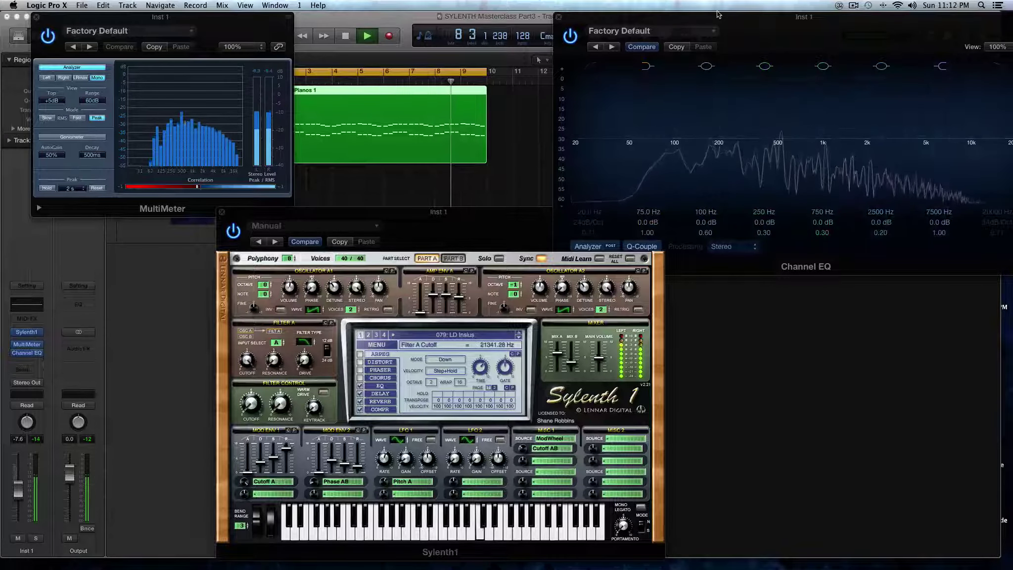
left_click_drag(806, 47, 653, 47)
key("space")
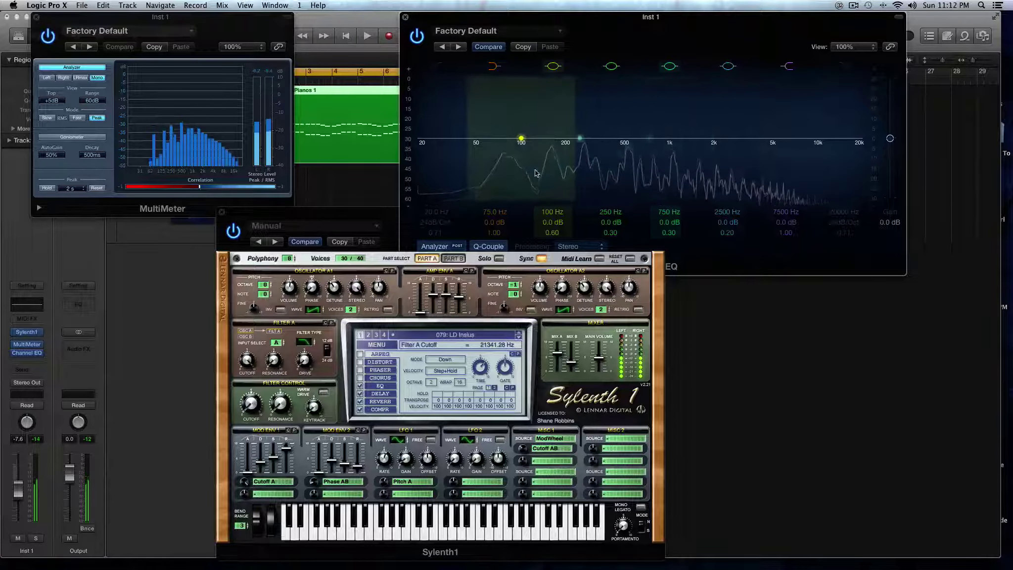
Raise Filter A's drive to 10 and play the region to hear its effect
left_click(288, 335)
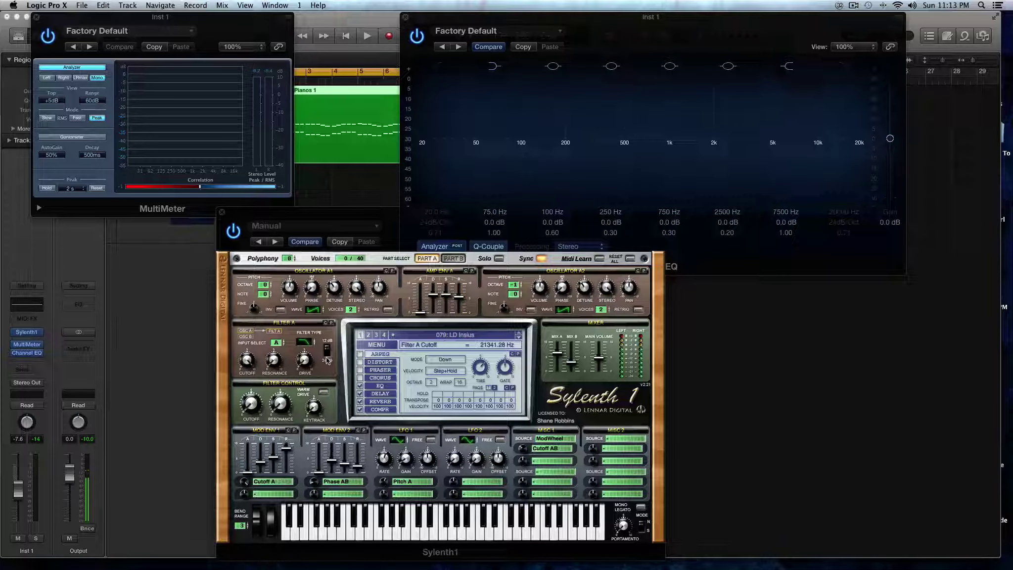
key("space")
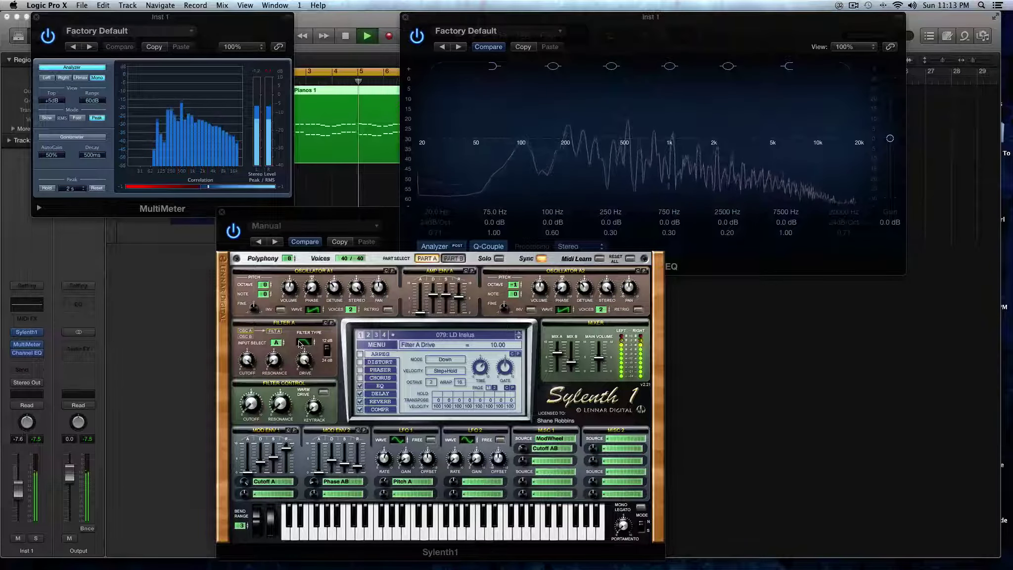
key("space")
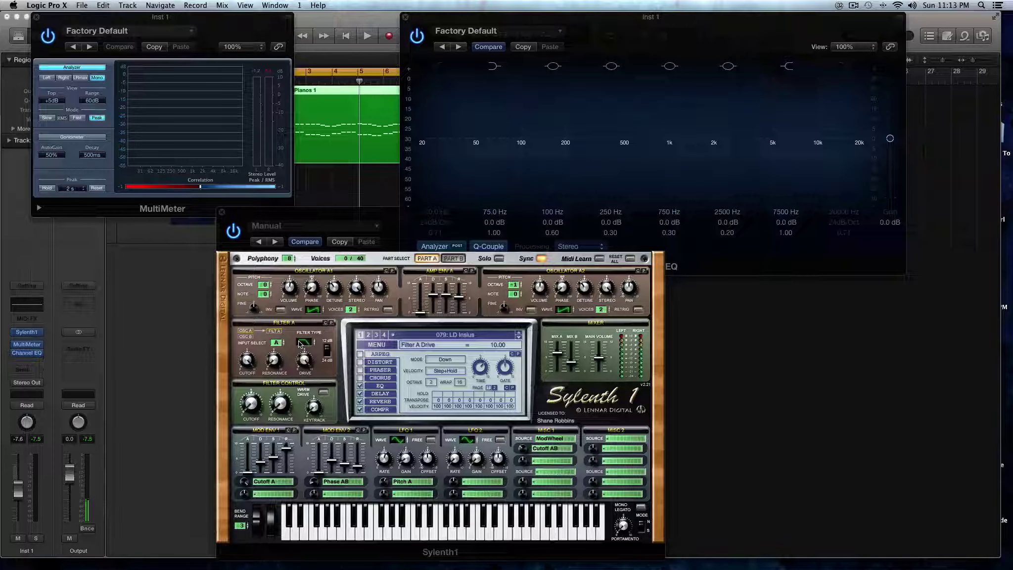
Set Filter A's cutoff to about 1,896 Hz and its drive to about 9.24, and play the region while adjusting the drive
left_click_drag(310, 364, 313, 401)
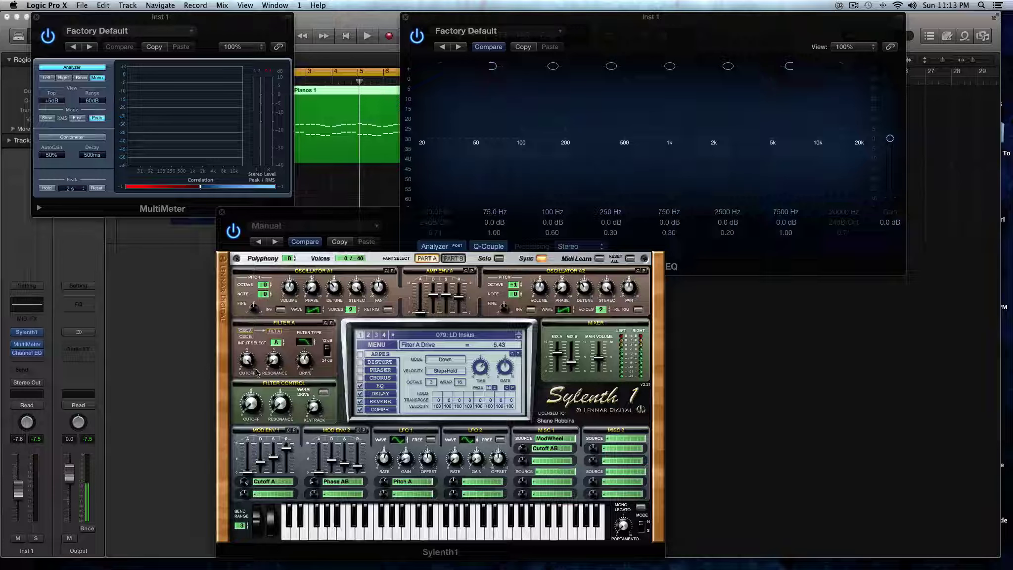
left_click_drag(262, 455, 257, 415)
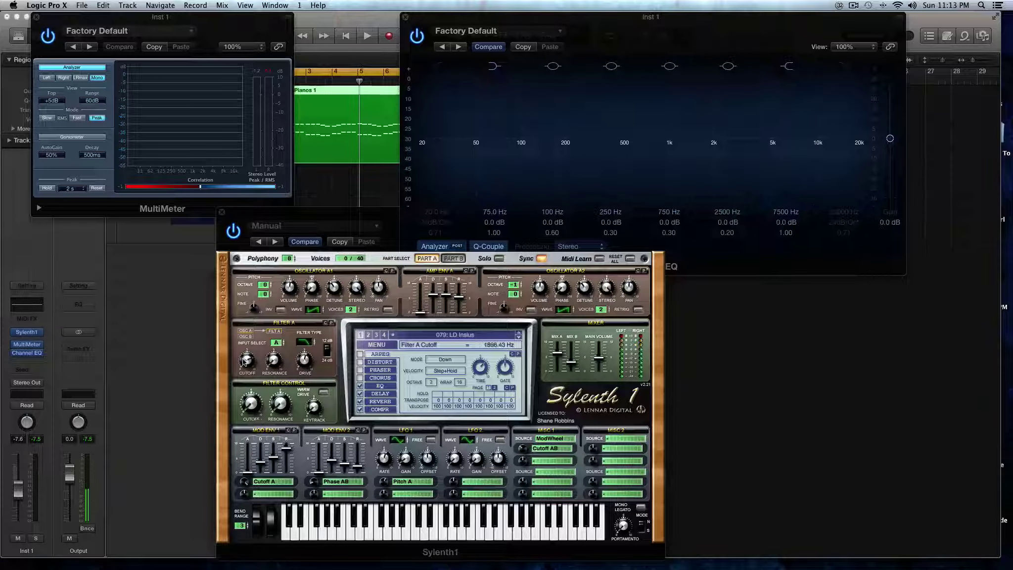
left_click_drag(303, 354, 299, 316)
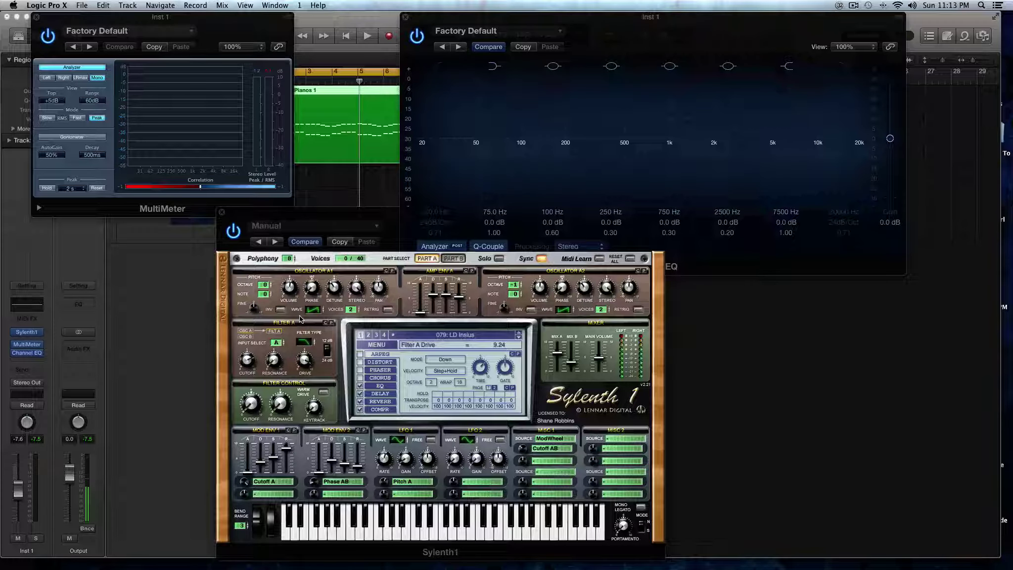
key("space")
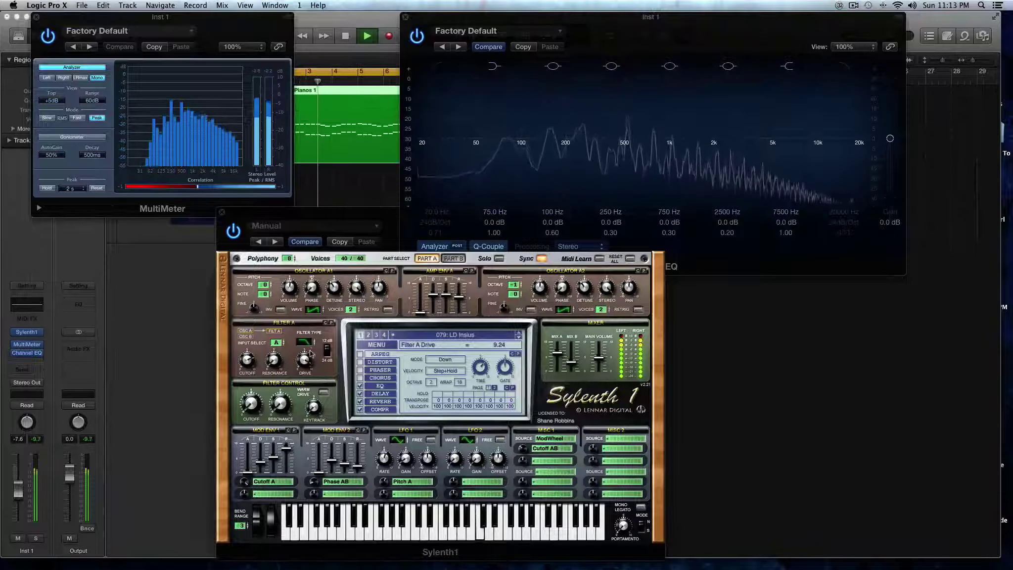
left_click_drag(304, 359, 305, 325)
key("space")
Set Filter A's cutoff to about 21,341 Hz and drive to 0, and play while lowering the Inst 1 fader to about -15.8 dB
left_click_drag(247, 359, 248, 324)
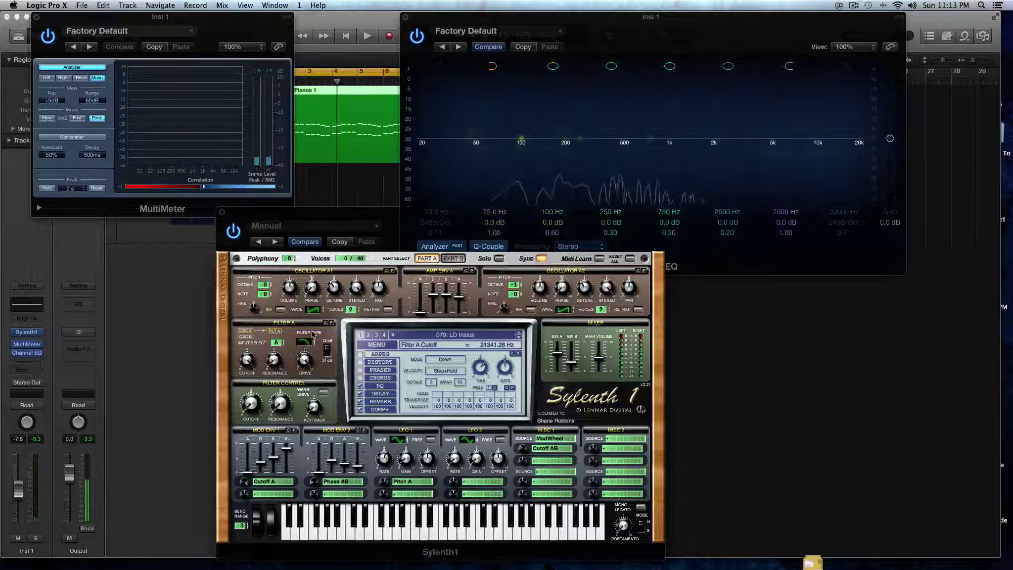
left_click_drag(307, 353, 331, 492)
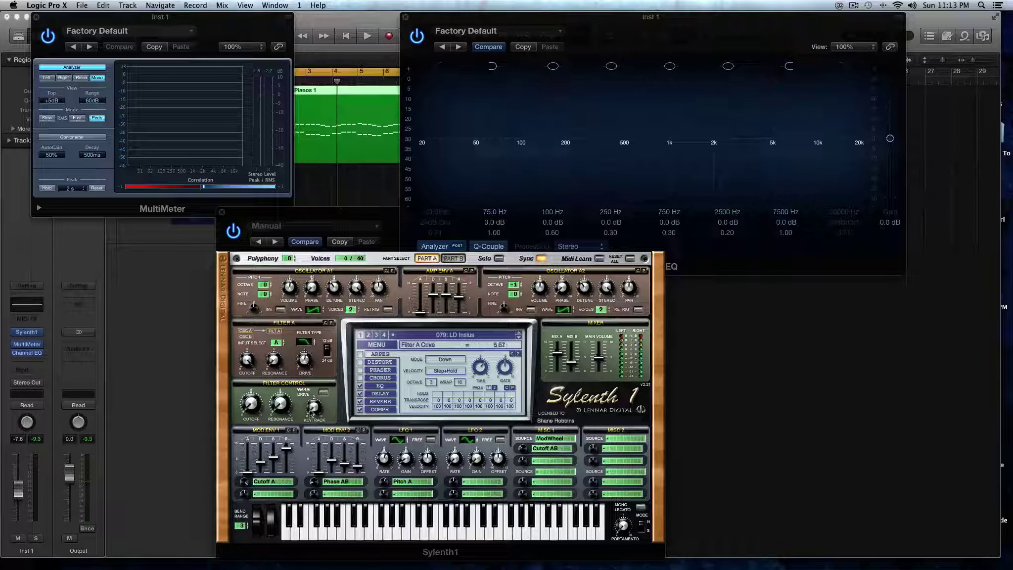
key("space")
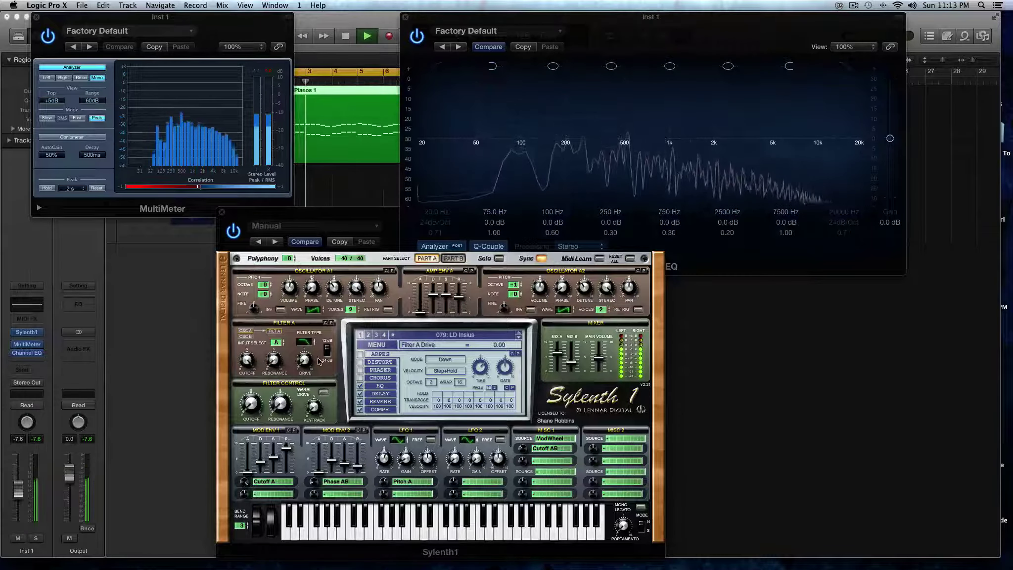
left_click_drag(17, 475, 16, 485)
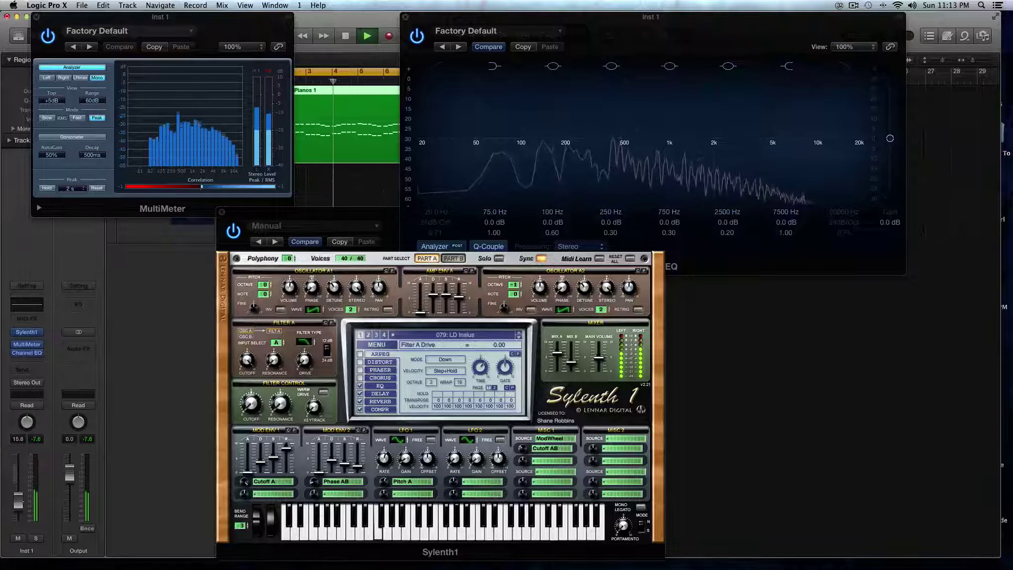
key("space")
Play the region with Filter A's drive raised to 10 to compare the spectrum, and raise the Inst 1 fader to about -3.5 dB
mouse_move(493, 197)
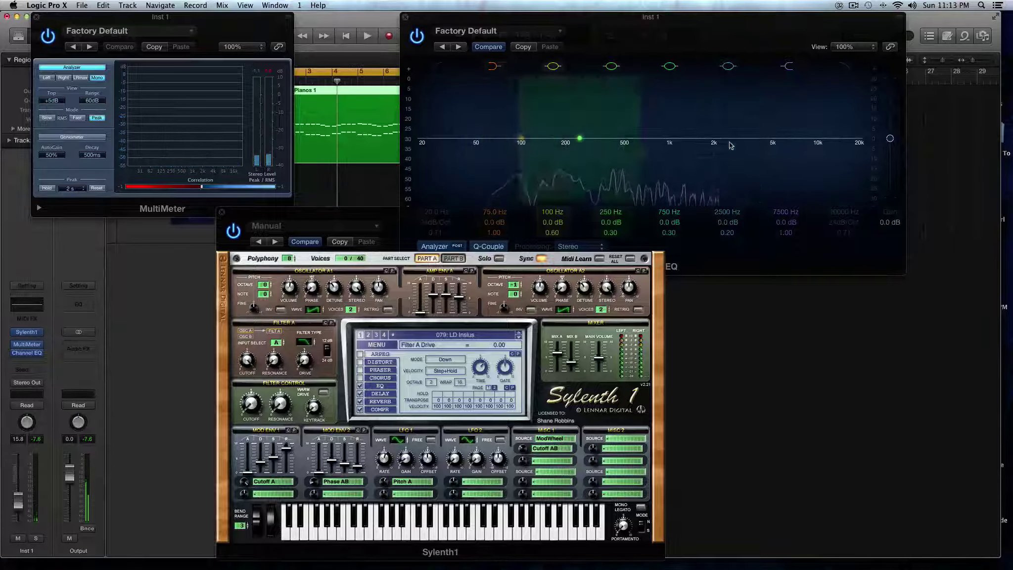
key("space")
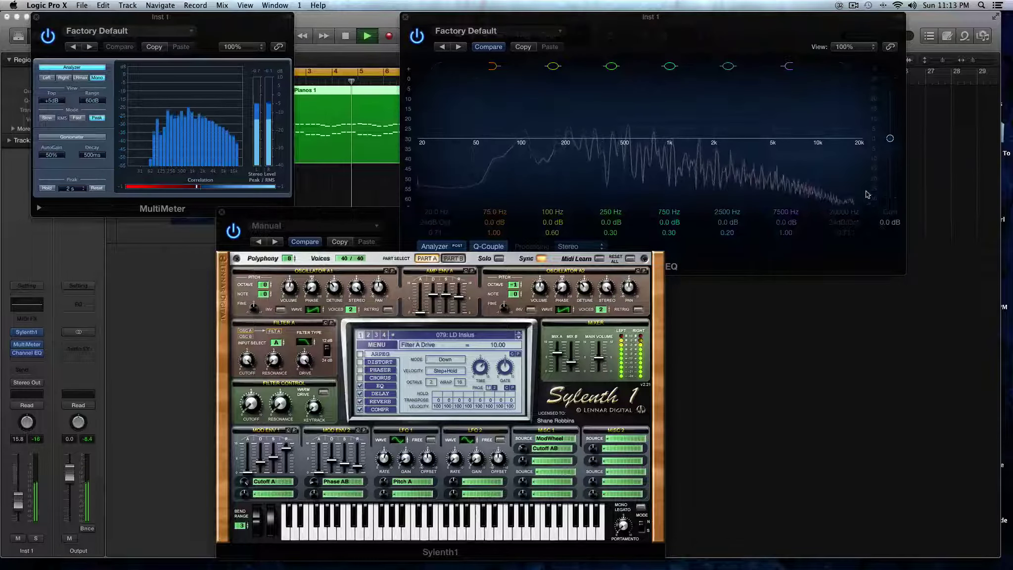
key("space")
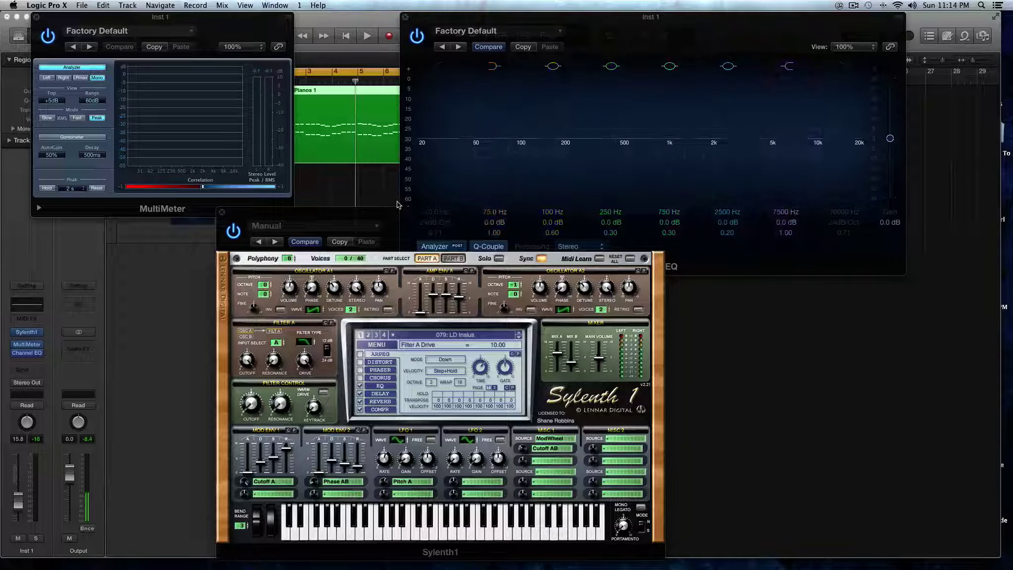
key("space")
key("space")
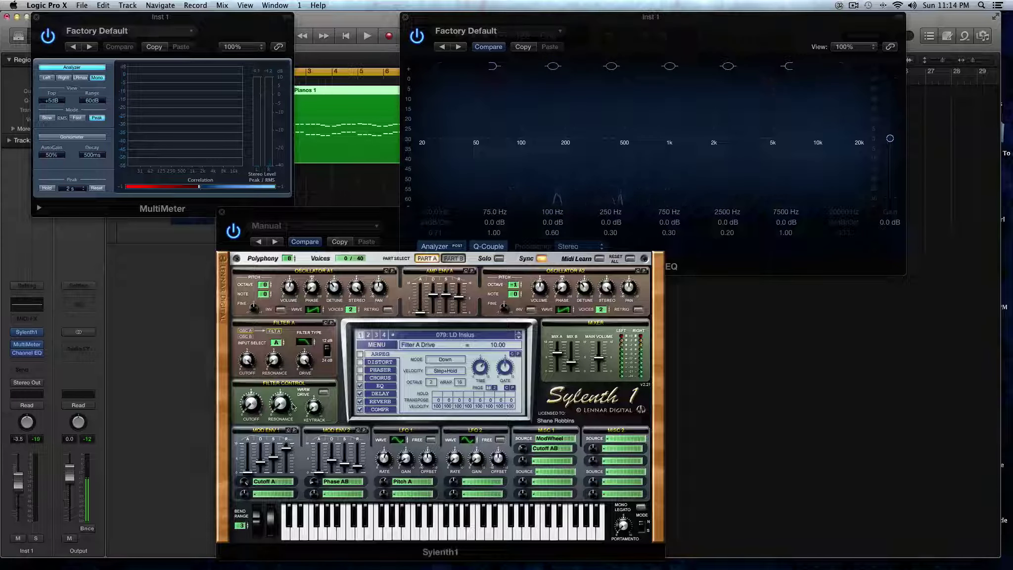
Lower Filter A's drive to about 0.29 and set its resonance to about 3.10
left_click_drag(306, 359, 312, 454)
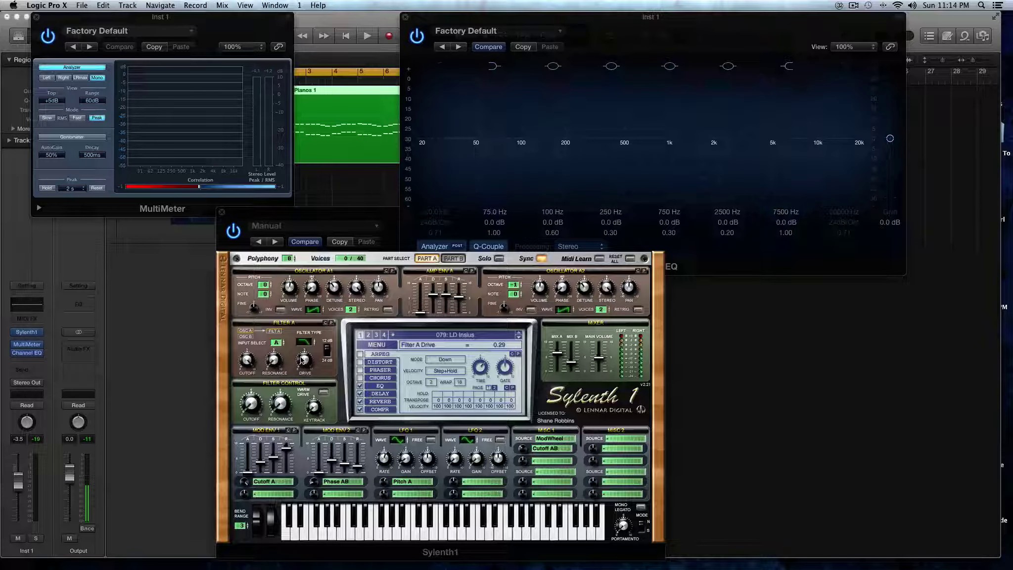
left_click_drag(245, 370, 246, 426)
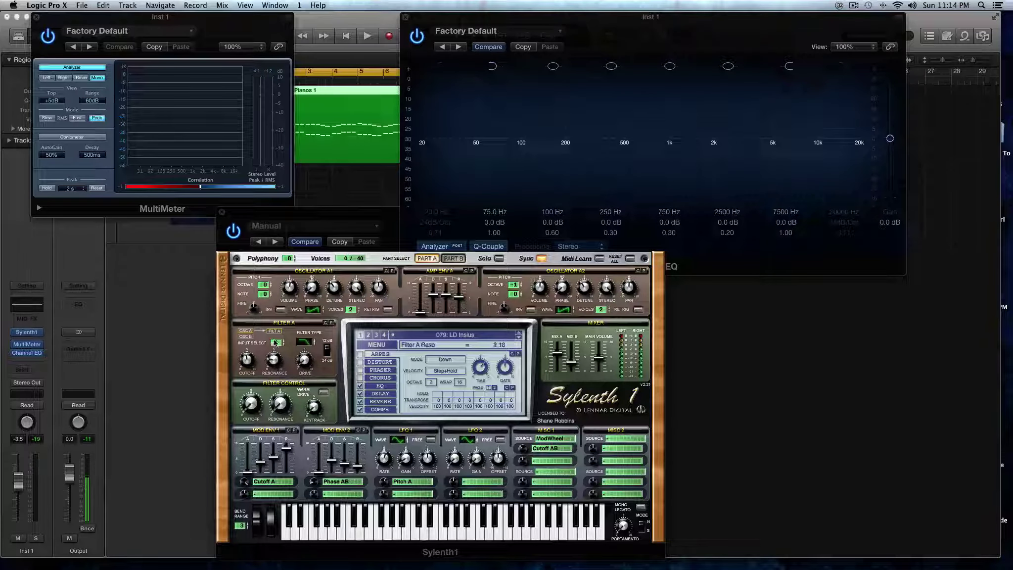
Play the region while sweeping Filter A's resonance, and return the resonance to 0
left_click_drag(278, 348, 277, 291)
key("space")
key("space")
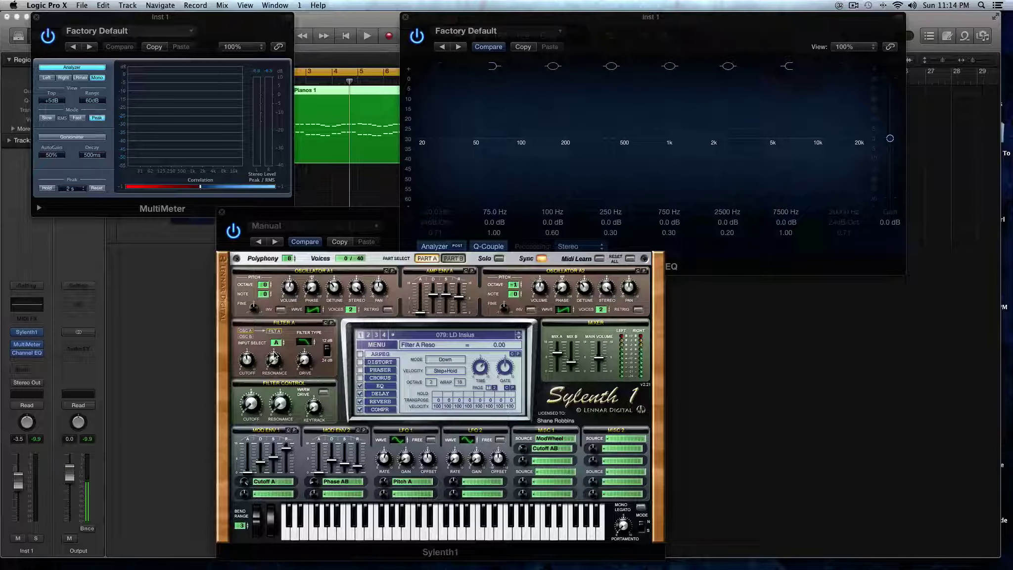
Set Filter A to Bandpass and play the region while sweeping its cutoff, bringing it to about 104.84 Hz
left_click(309, 343)
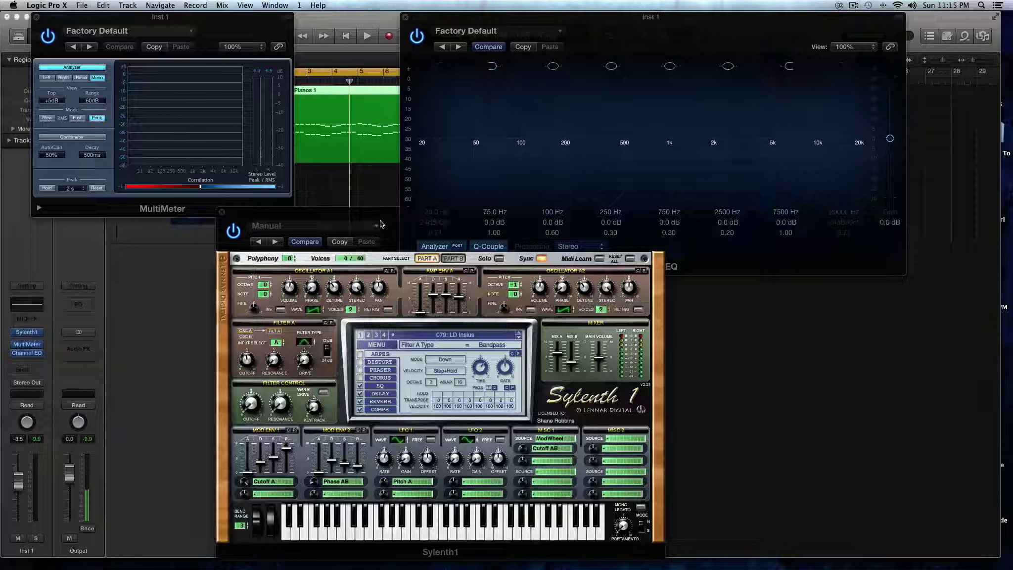
key("space")
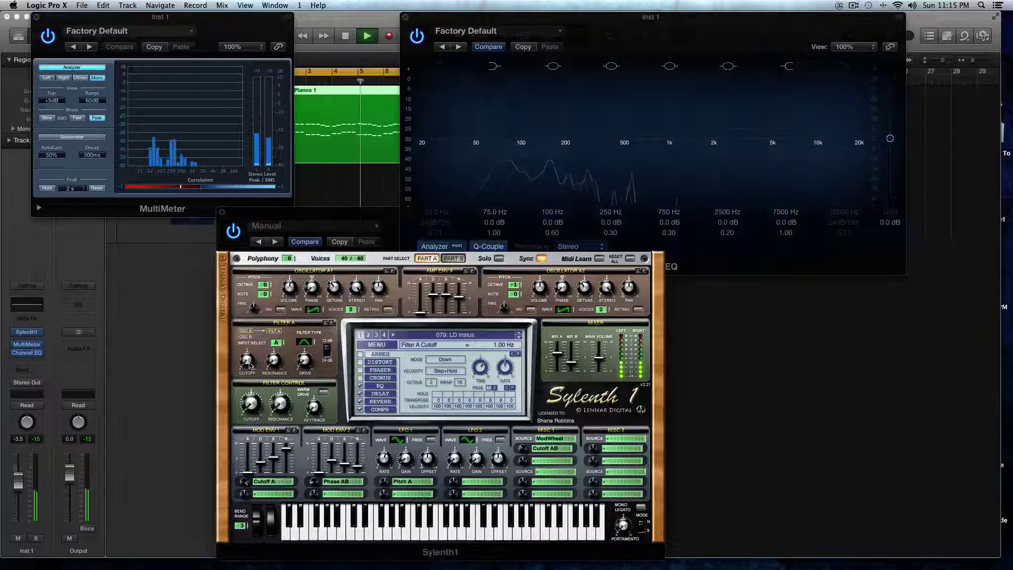
left_click_drag(250, 365, 263, 262)
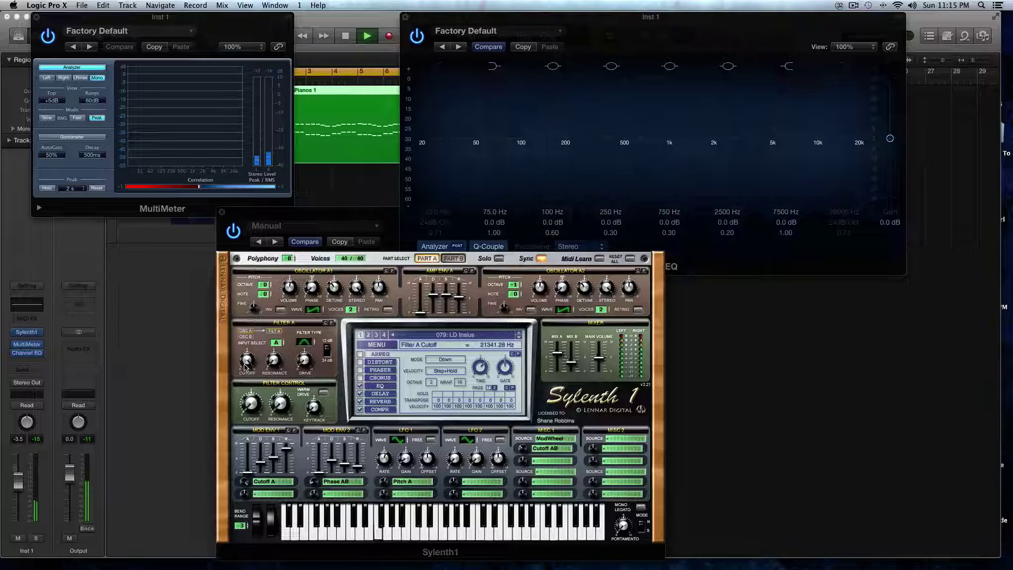
left_click_drag(246, 376, 250, 418)
key("space")
key("space")
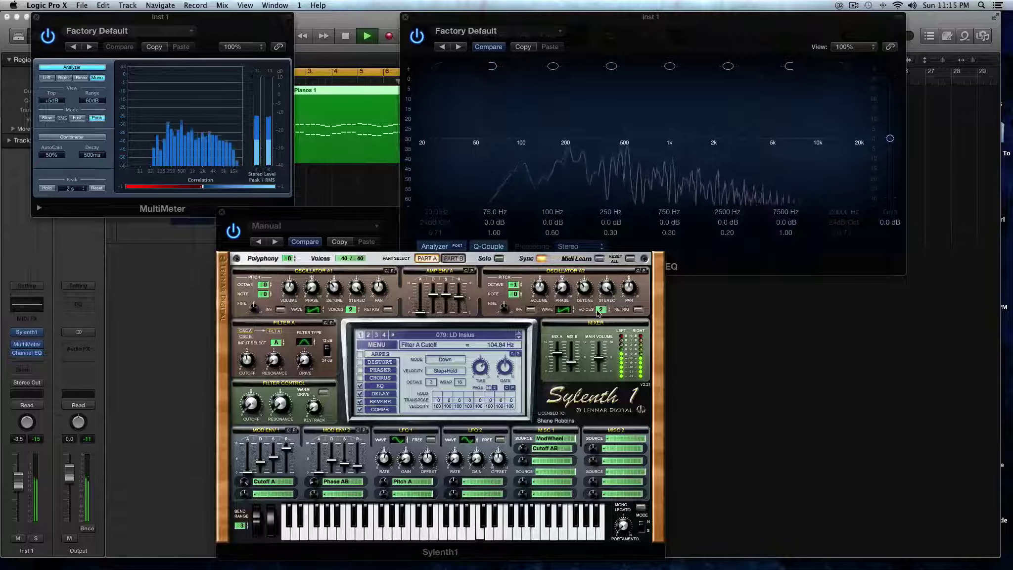
key("space")
Solo Part B and play the region with the Filter Control cutoff at about 33.56 Hz
left_click(454, 258)
left_click(499, 258)
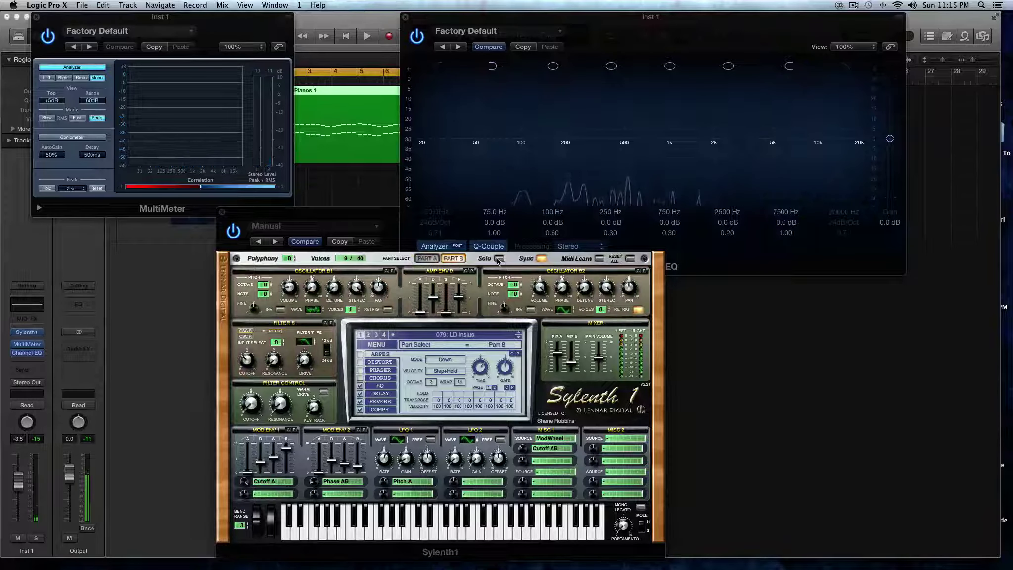
left_click_drag(249, 403, 250, 390)
key("space")
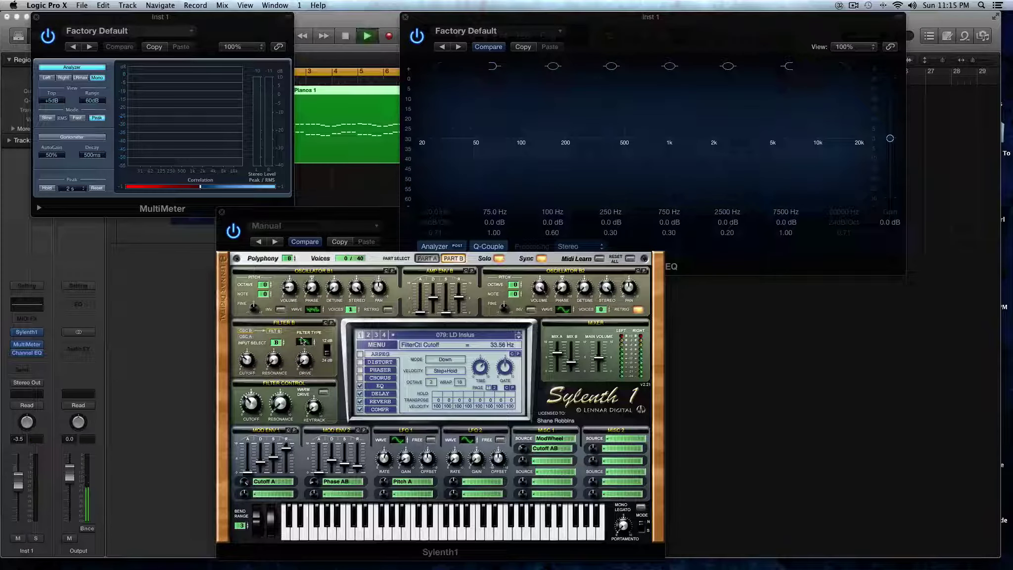
Set Filter B to Bandpass while auditioning its cutoff, and lower the Filter Control cutoff to about 1.33 Hz
left_click_drag(303, 343, 304, 337)
left_click_drag(253, 358, 253, 317)
key("space")
left_click(306, 342)
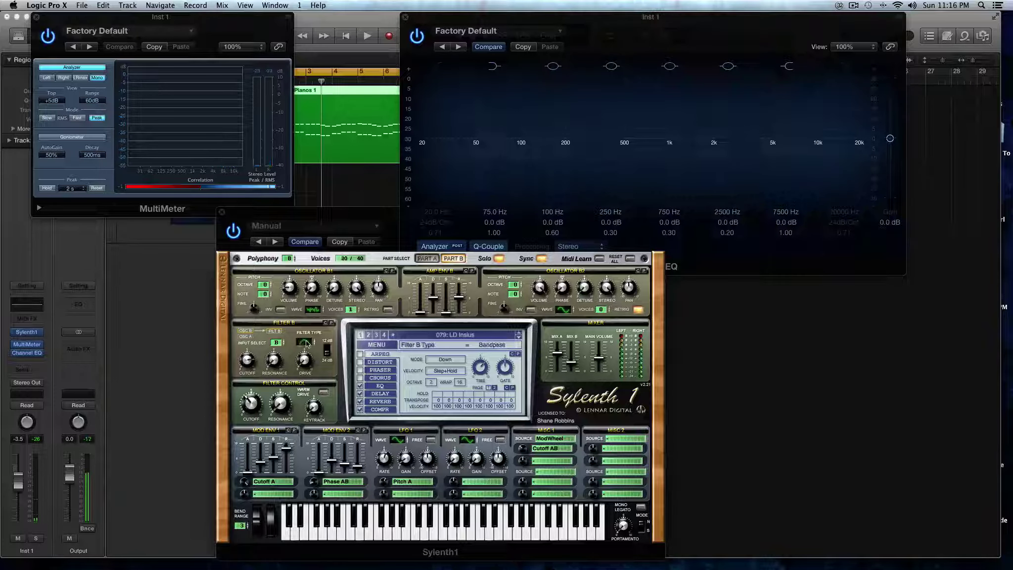
left_click_drag(247, 359, 241, 366)
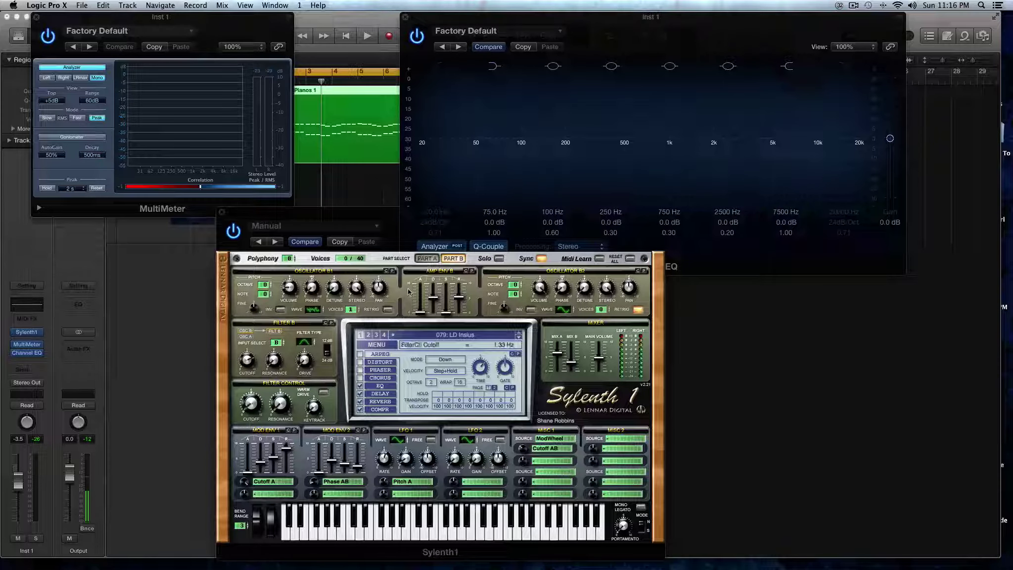
Return to Part A with solo off and play the region through the Bandpass filter
left_click(432, 257)
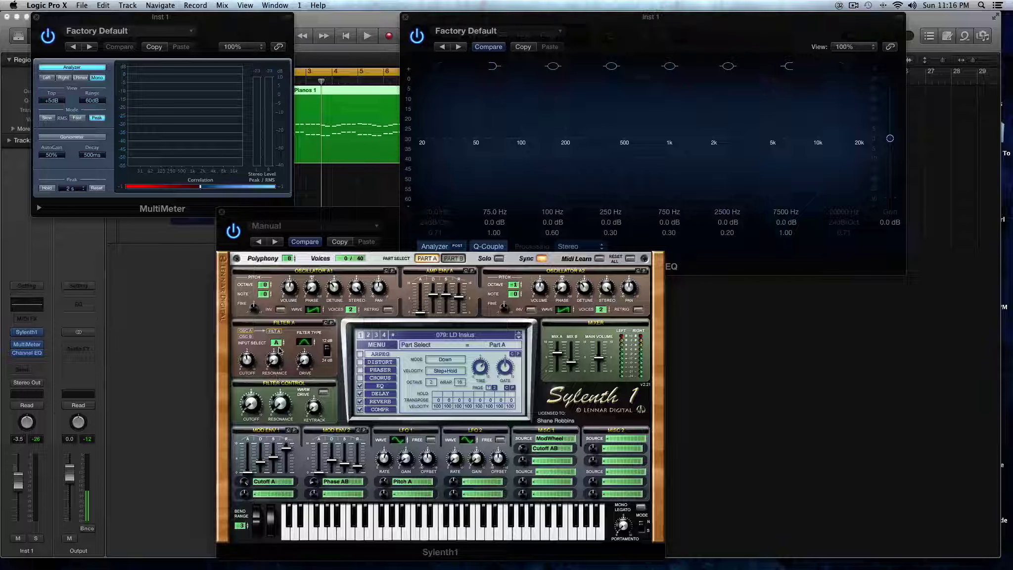
key("space")
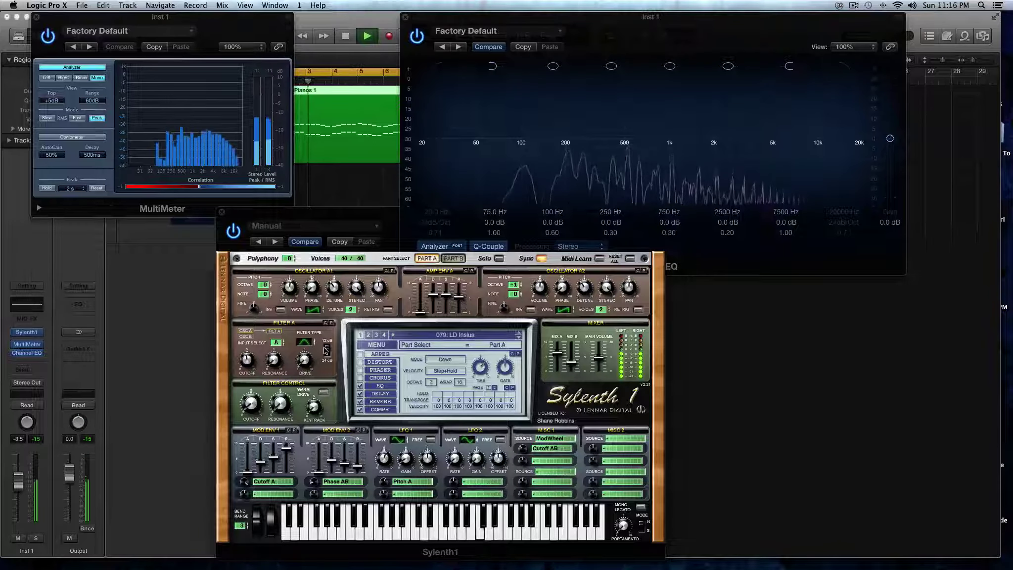
key("space")
Set Filter A to Highpass and play the region with the Filter Control cutoff at 1.00 Hz
left_click(307, 343)
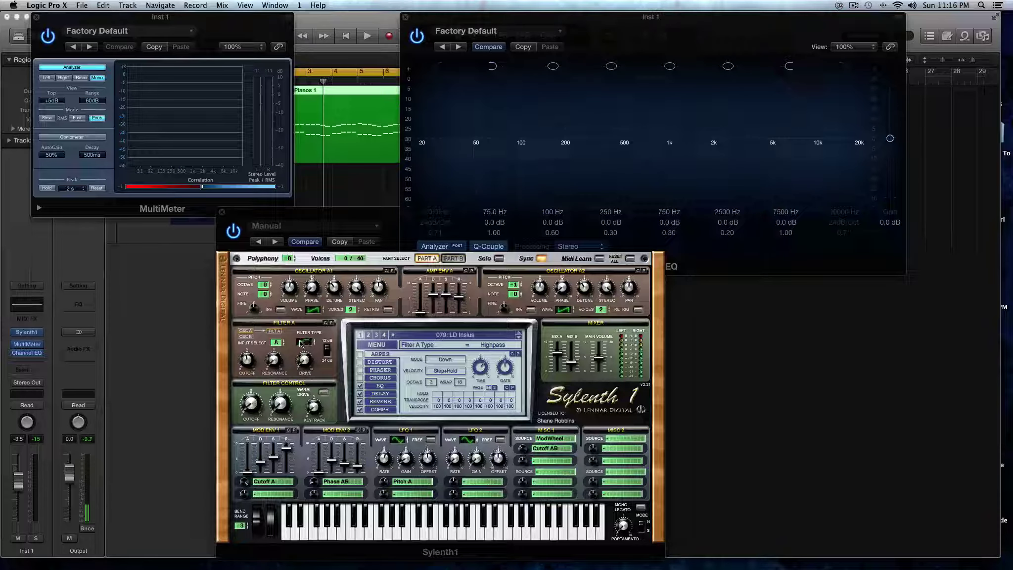
key("space")
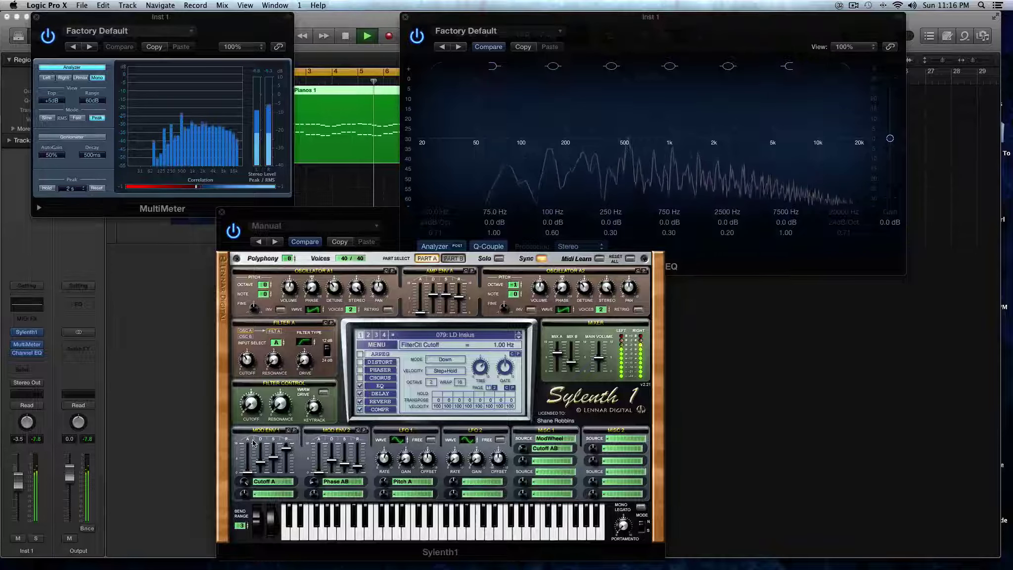
key("space")
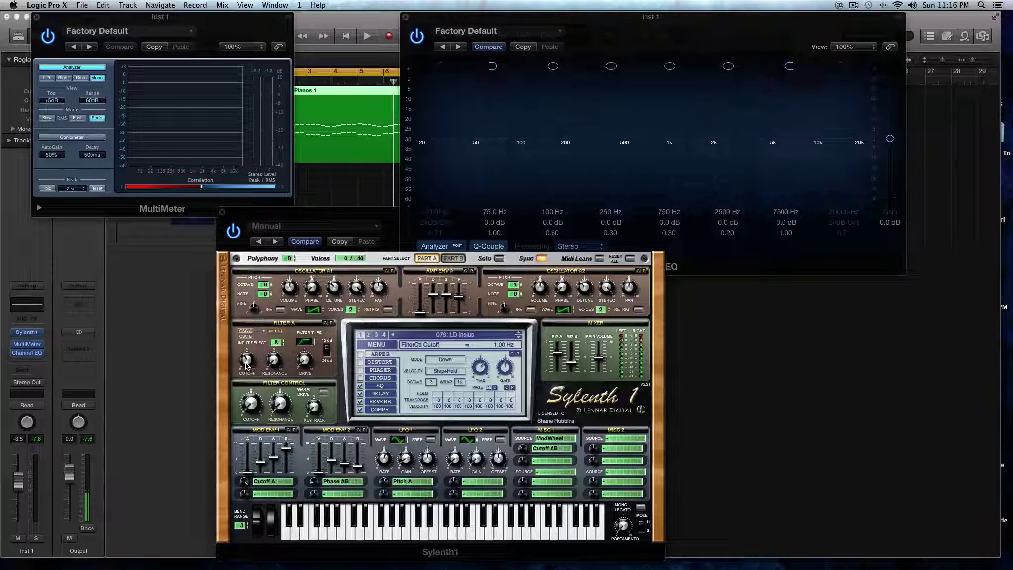
Set Filter A's cutoff to about 126.76 Hz and its slope to 24 dB
left_click_drag(246, 365, 250, 353)
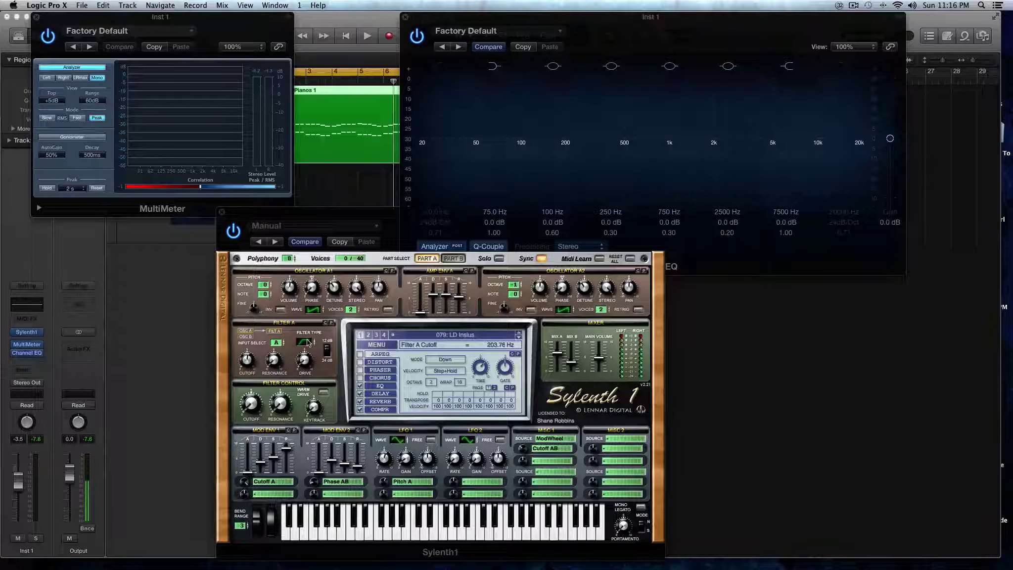
left_click_drag(246, 368, 247, 370)
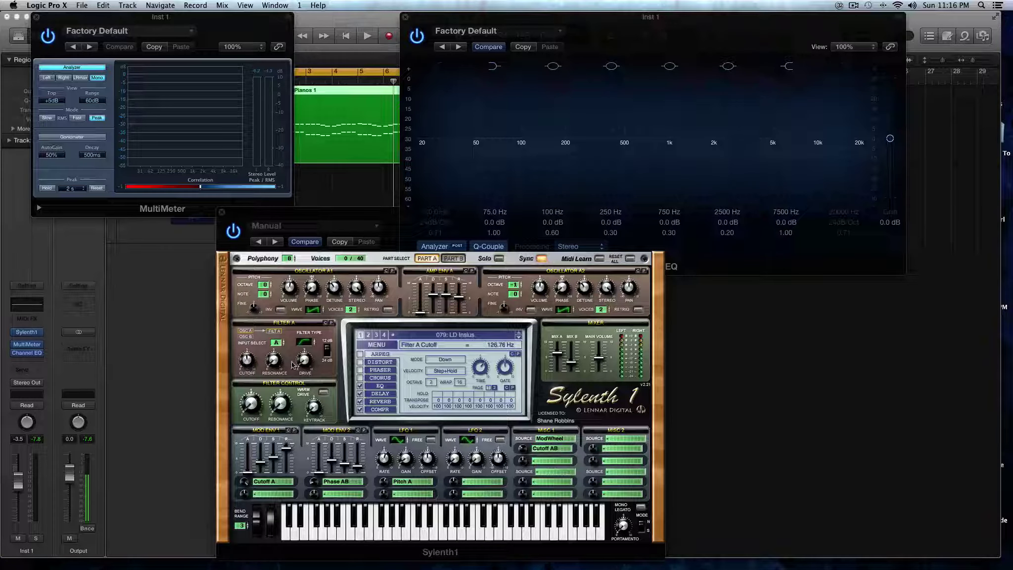
left_click(327, 349)
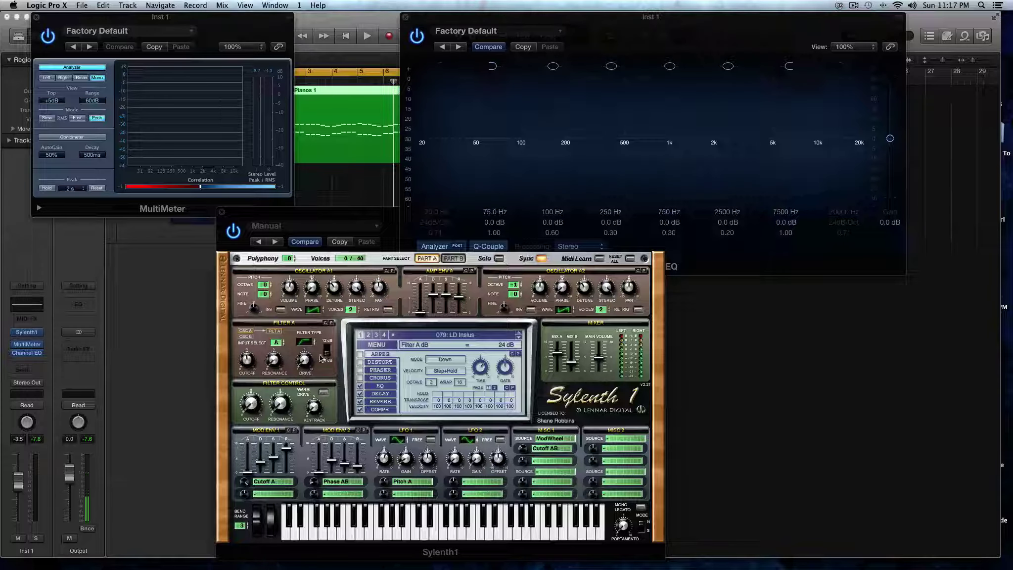
Set Filter A to Lowpass and play the region at the 24 dB slope, bringing the cutoff to about 224 Hz
mouse_move(300, 346)
left_mouse_down()
mouse_move(300, 373)
mouse_move(301, 363)
left_mouse_up()
key("space")
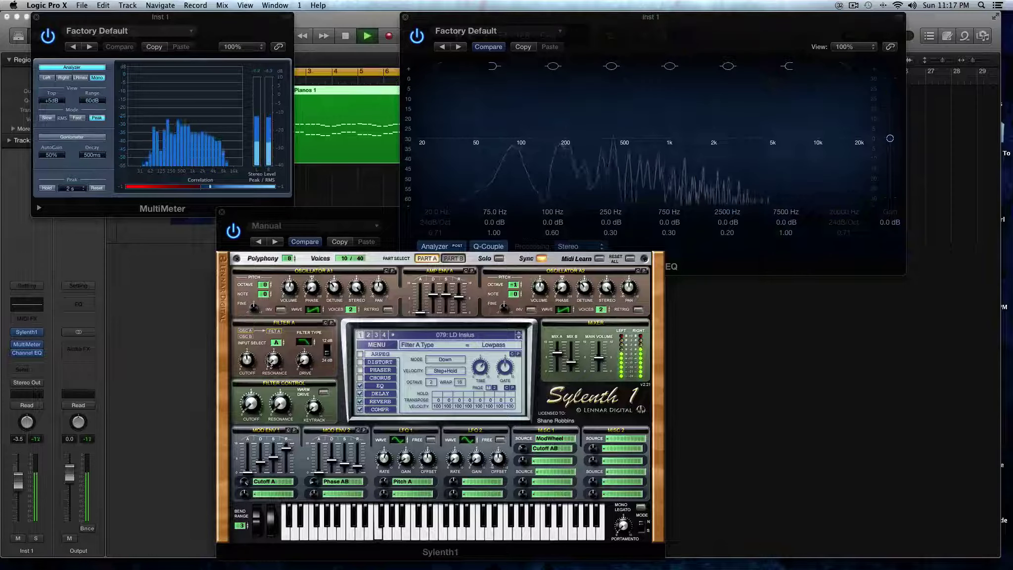
left_click_drag(251, 403, 251, 399)
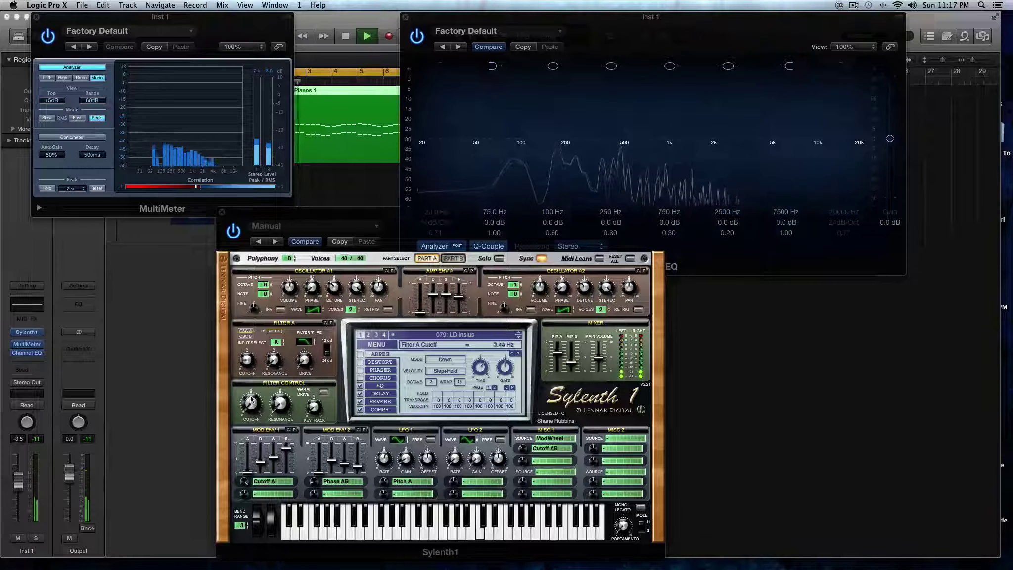
left_click(327, 349)
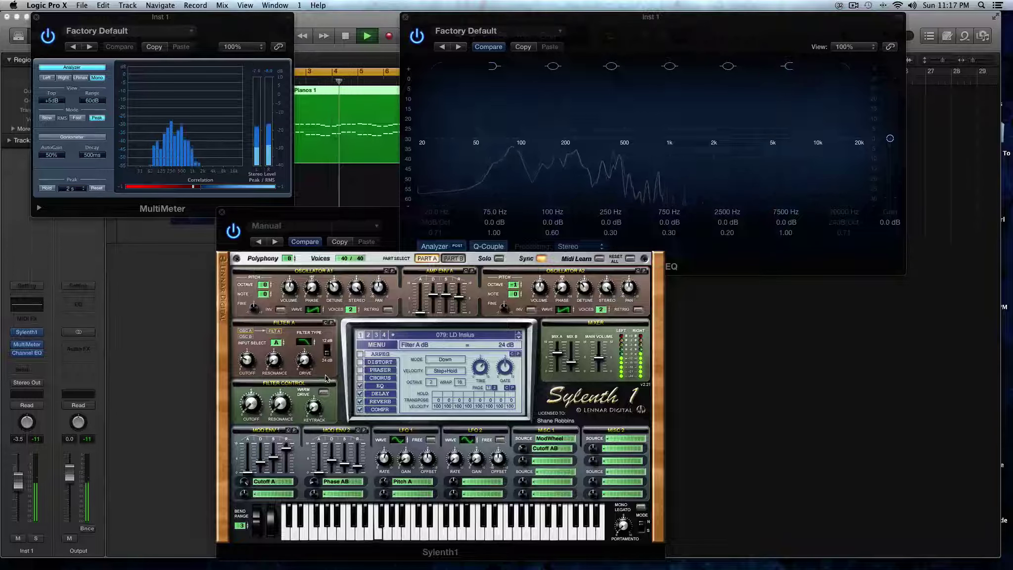
key("space")
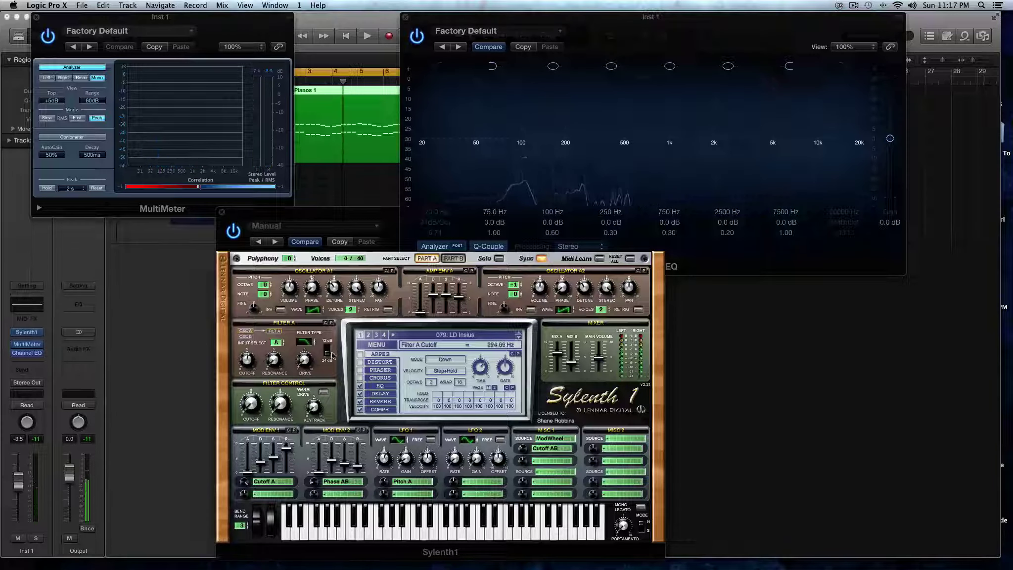
Play the region with Filter A's slope at 12 dB and at 24 dB to compare the spectra
key("space")
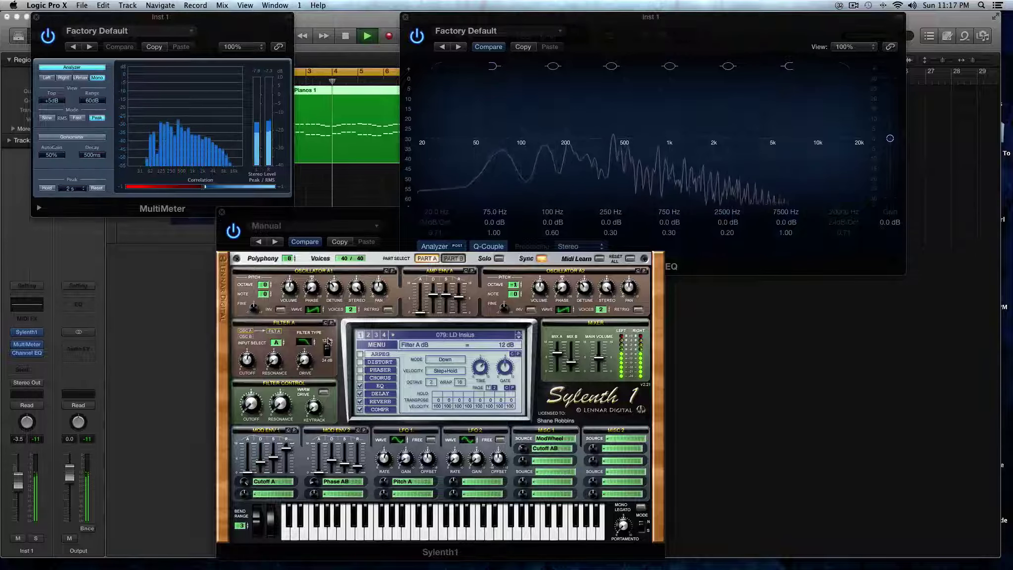
key("space")
key("space")
left_click(326, 350)
key("space")
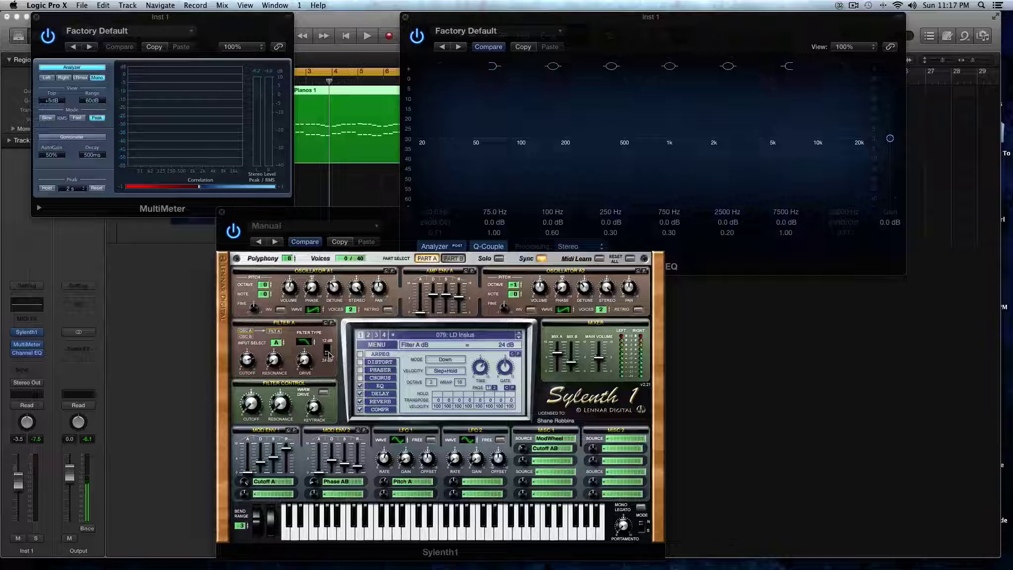
Set Filter A's cutoff to about 44.81 Hz and play the region while switching the slope between 12 and 24 dB, ending on 12 dB
left_click(248, 365)
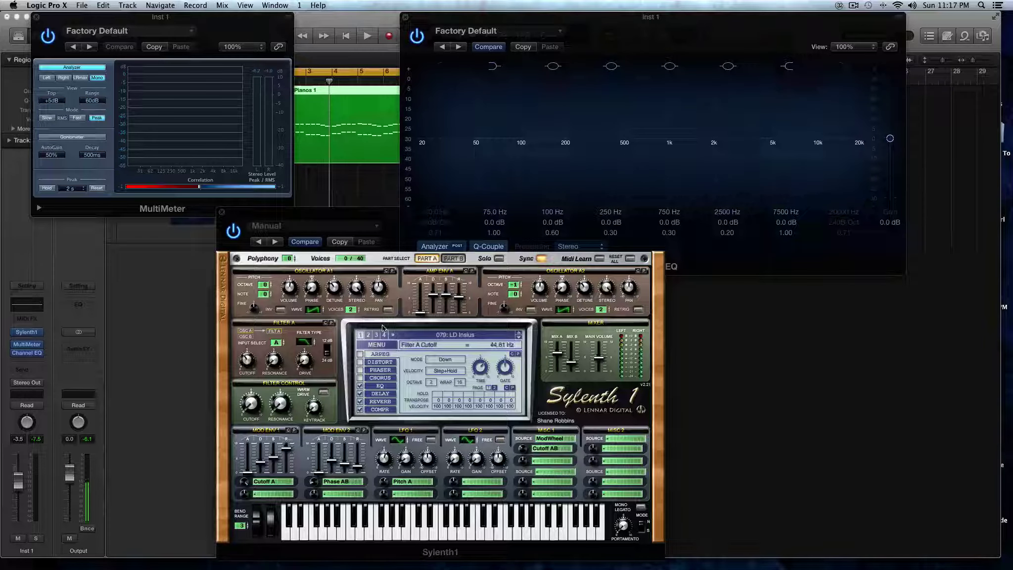
left_click(326, 348)
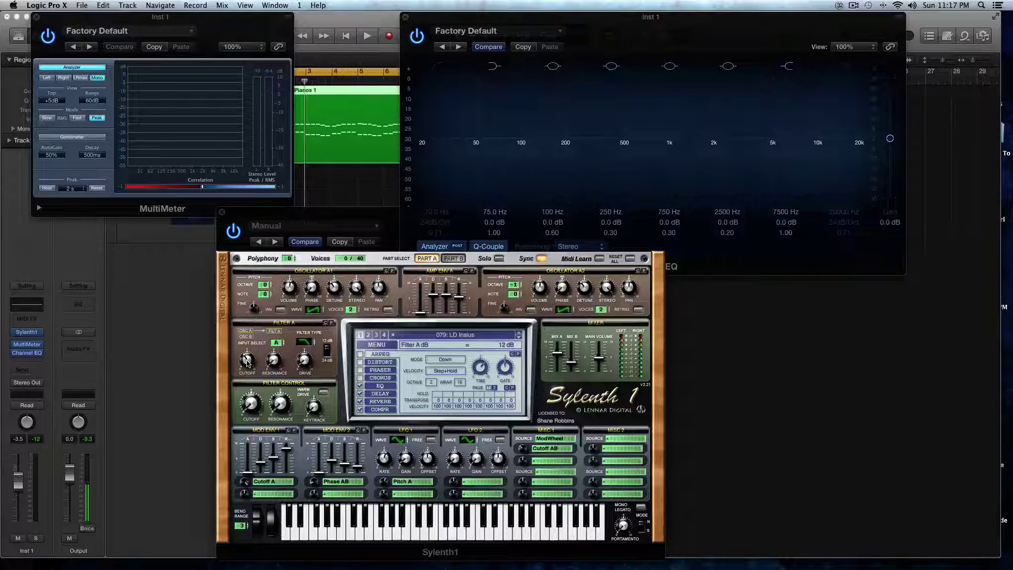
key("space")
left_click(327, 351)
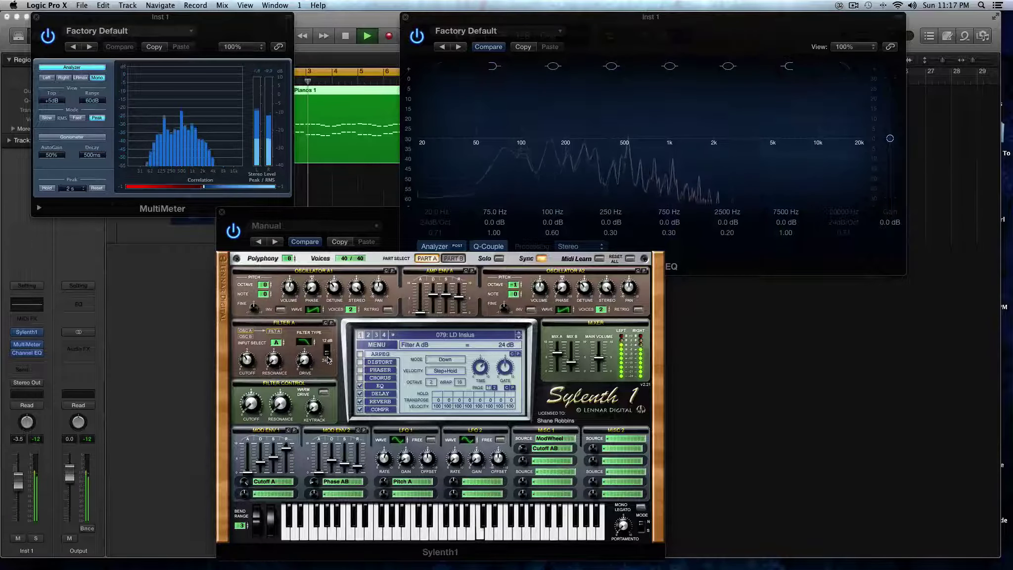
left_click(327, 338)
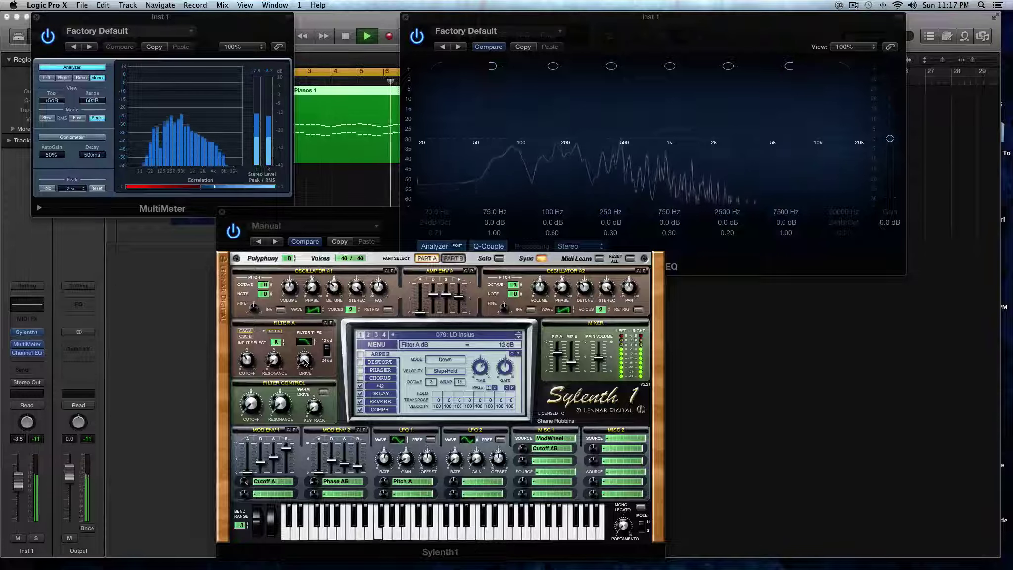
key("space")
Set Filter A to Bandpass with the cutoff at about 10.74 Hz, and play the region while varying the drive, ending at 0
left_click_drag(304, 360, 308, 344)
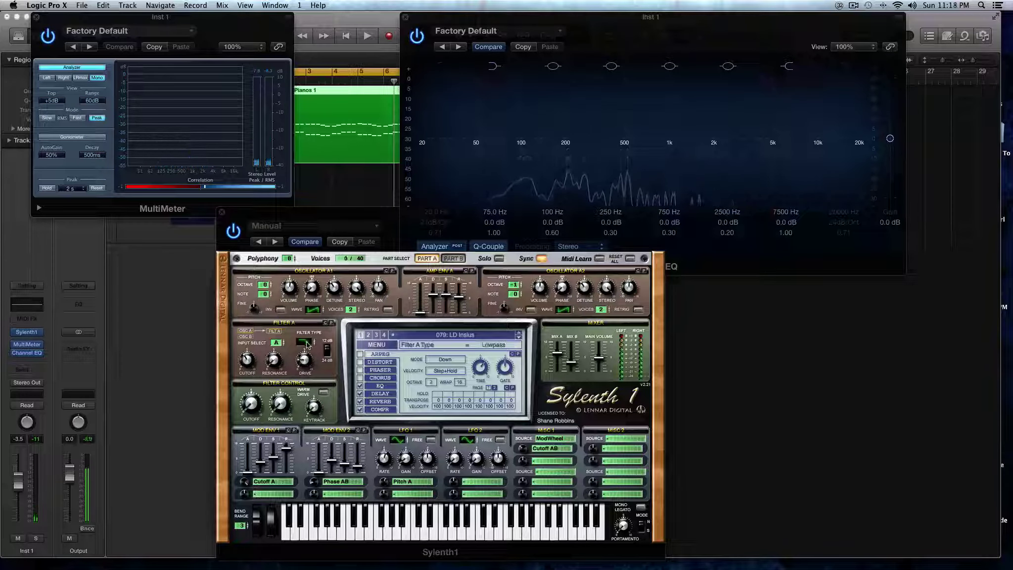
left_click(307, 345)
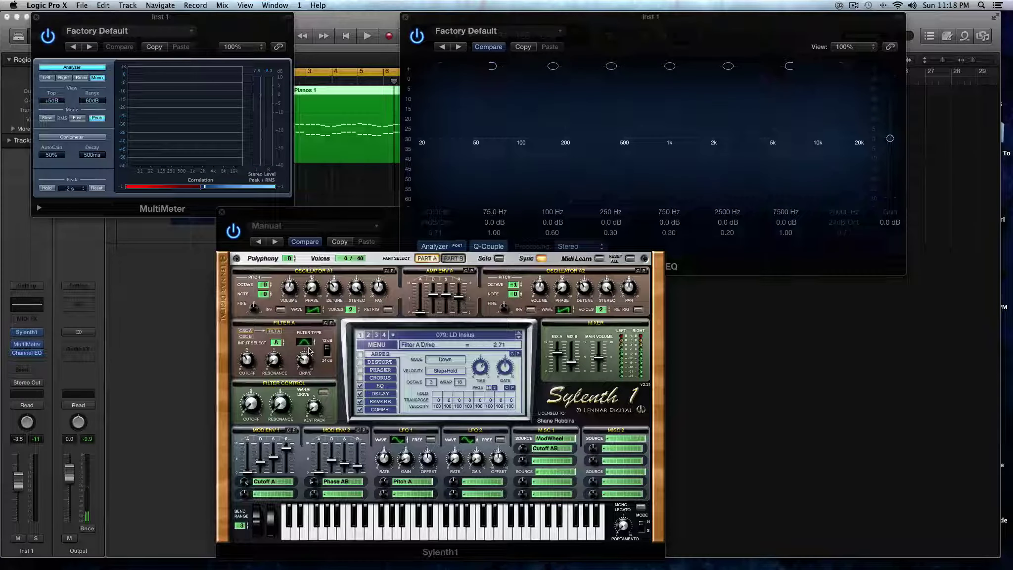
left_click_drag(247, 360, 248, 366)
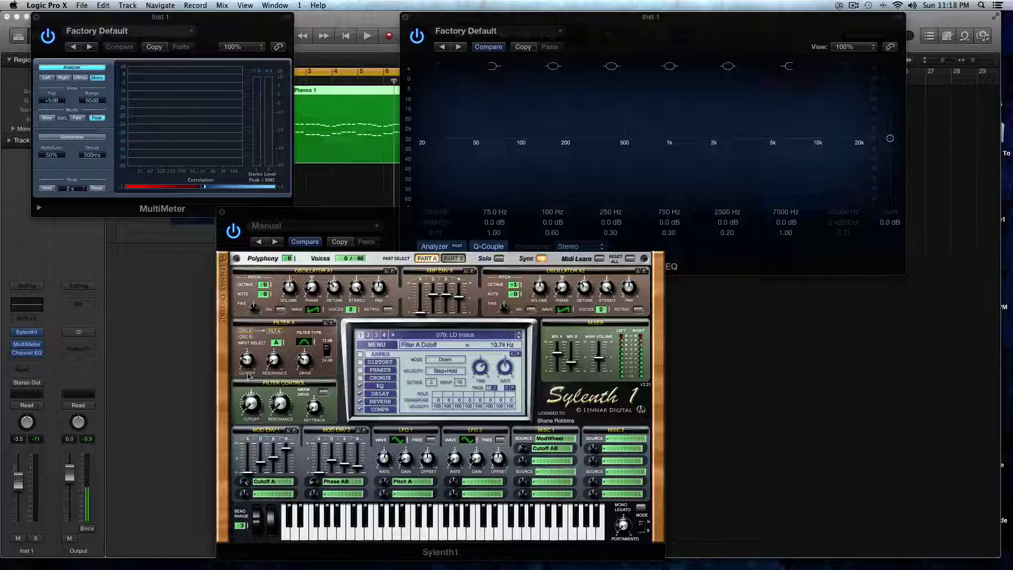
key("space")
left_click_drag(248, 365, 296, 417)
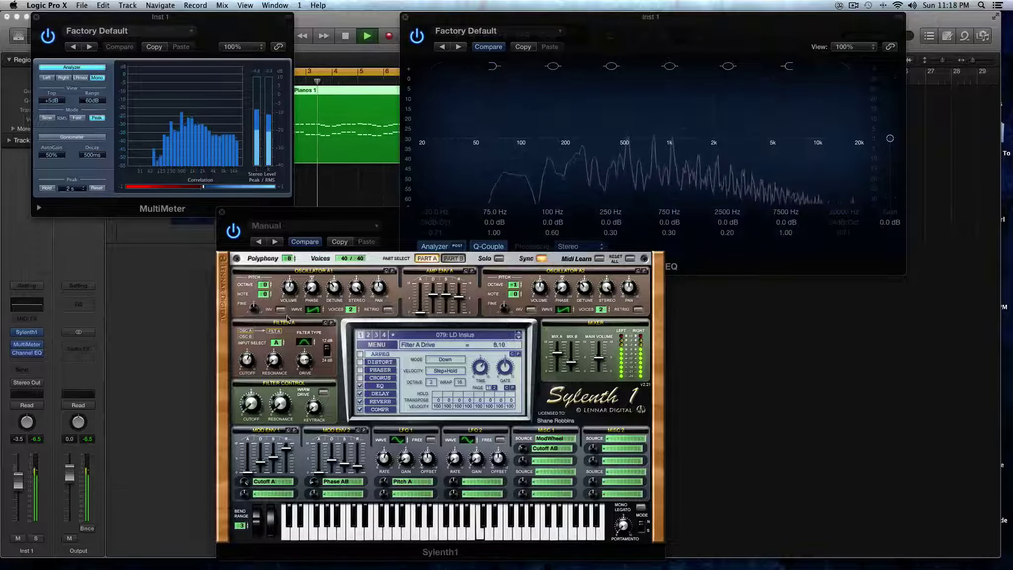
key("space")
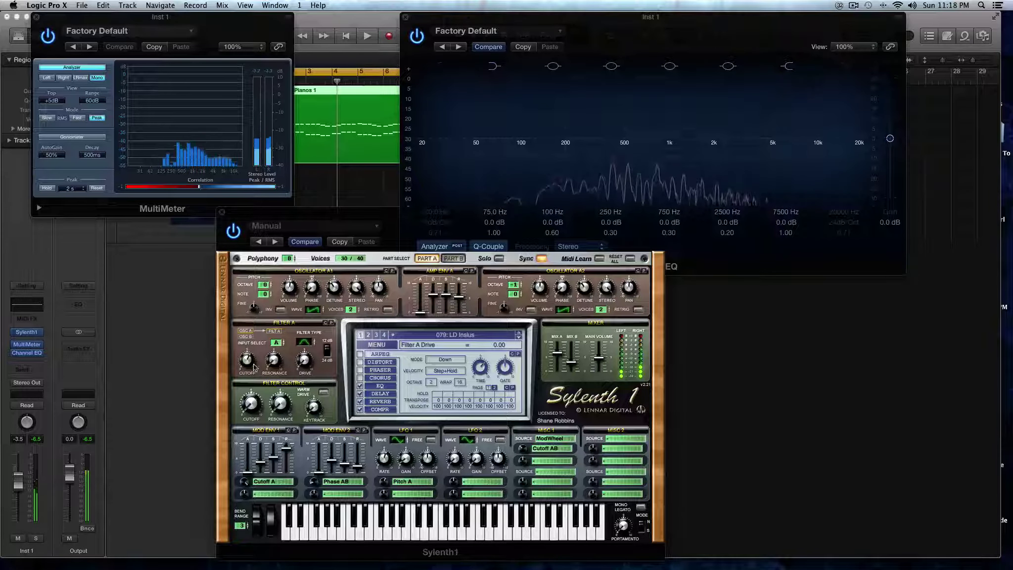
Set Filter A to Highpass and play the region with the drive at 10, switching the filter type during playback
left_click(308, 340)
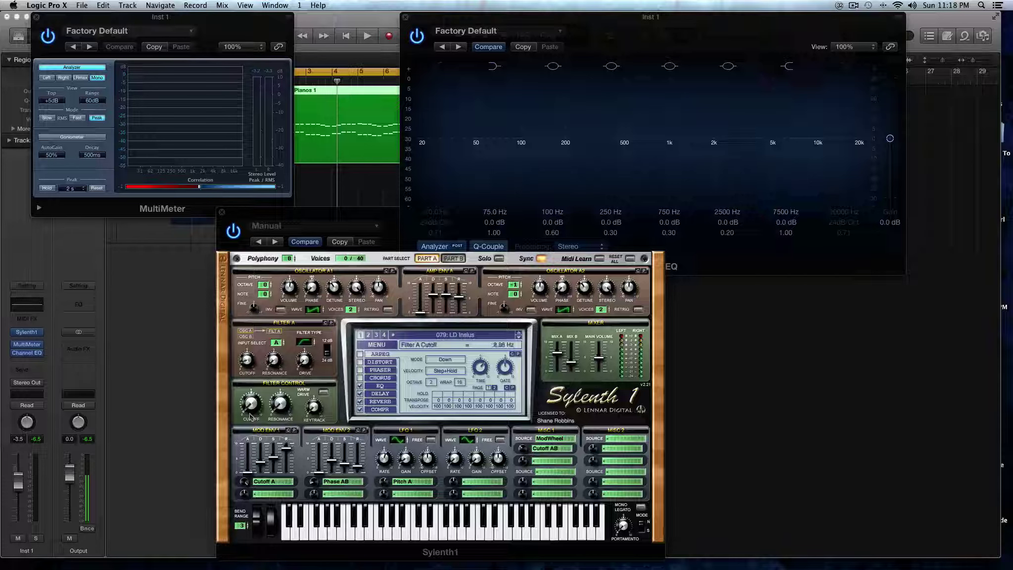
key("space")
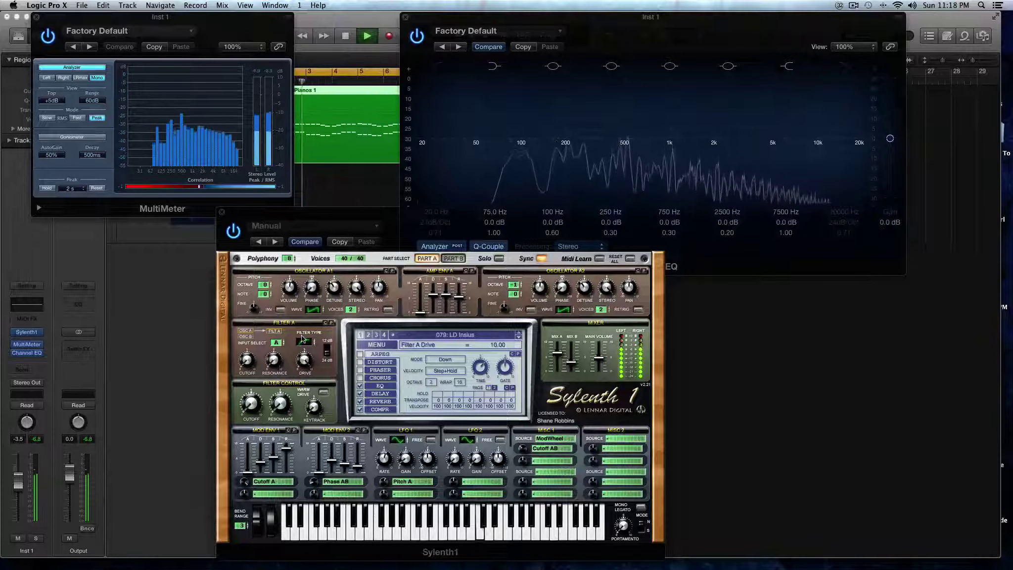
left_click_drag(303, 339, 250, 373)
key("space")
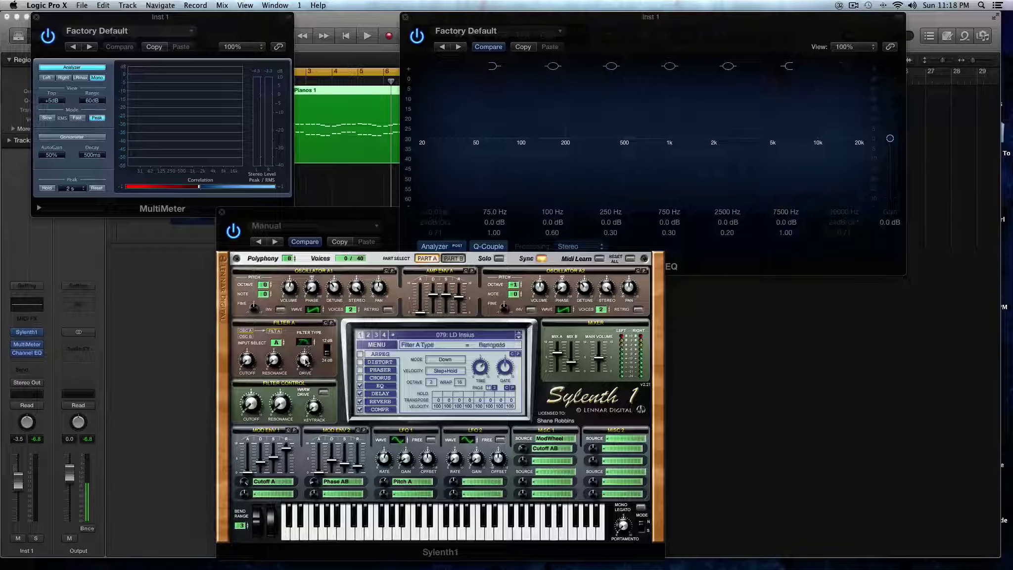
Set Filter A's type to Lowpass and its drive to 0
left_click_drag(305, 362, 305, 366)
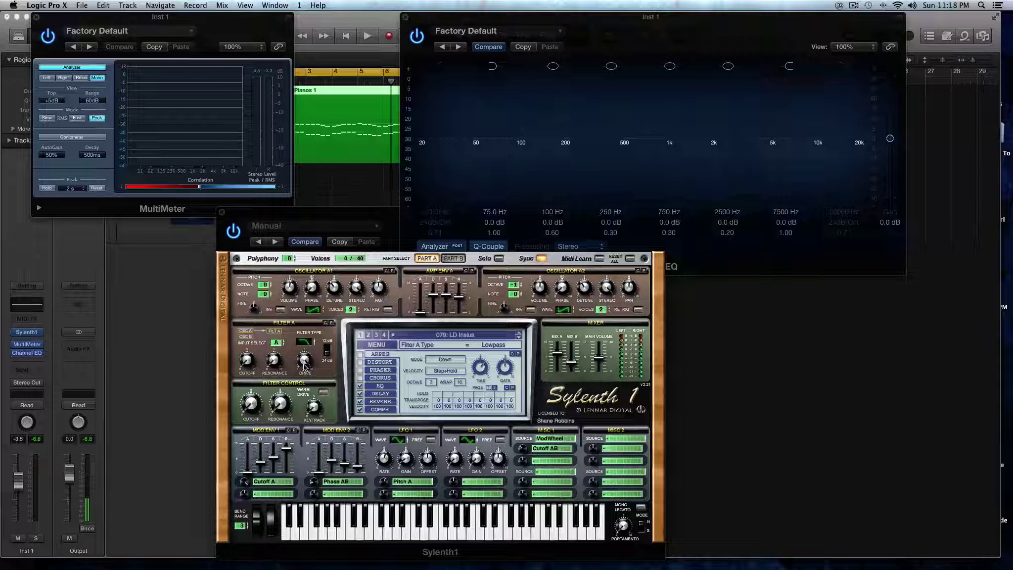
left_click_drag(327, 480, 345, 510)
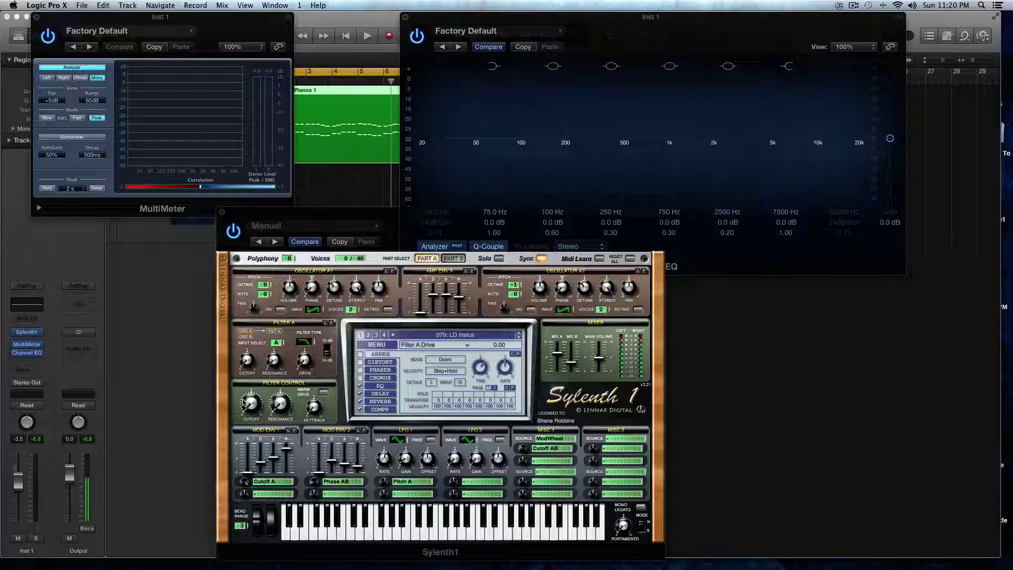
Check Part B's filter, return to Part A, and play the region while varying the Filter Control cutoff, ending at about 2.04 Hz
left_click(454, 258)
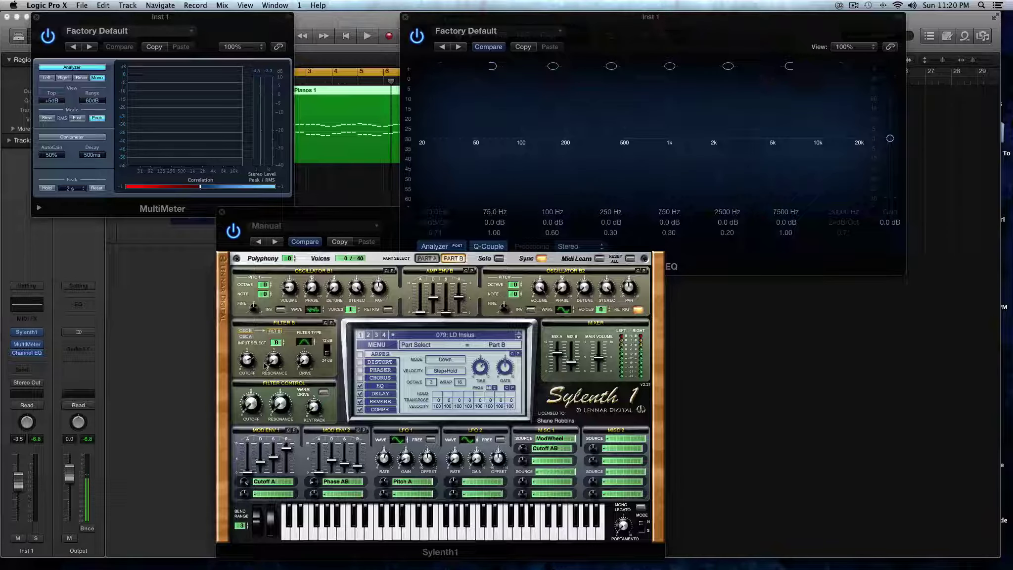
left_click(427, 258)
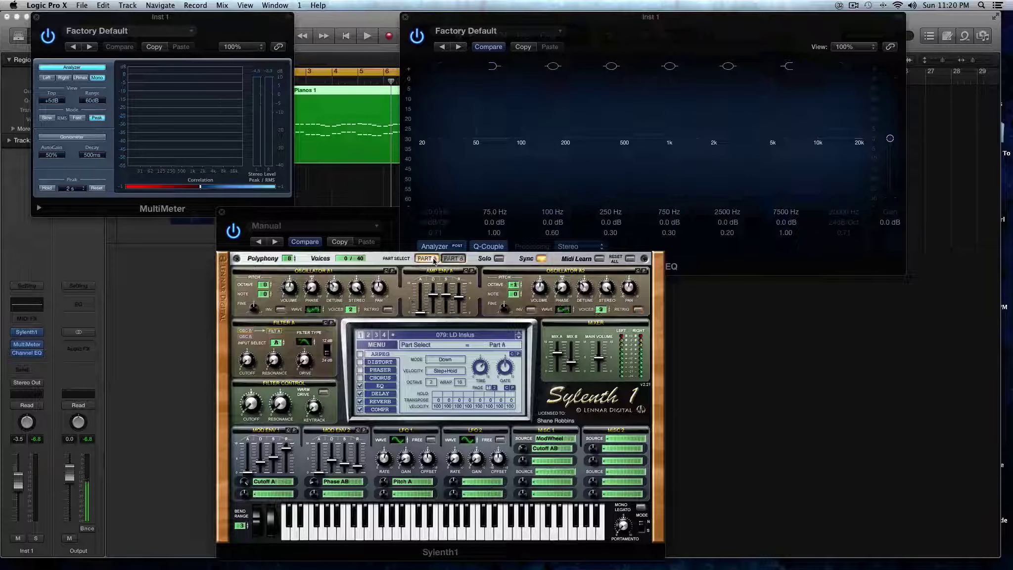
key("space")
left_click(248, 360)
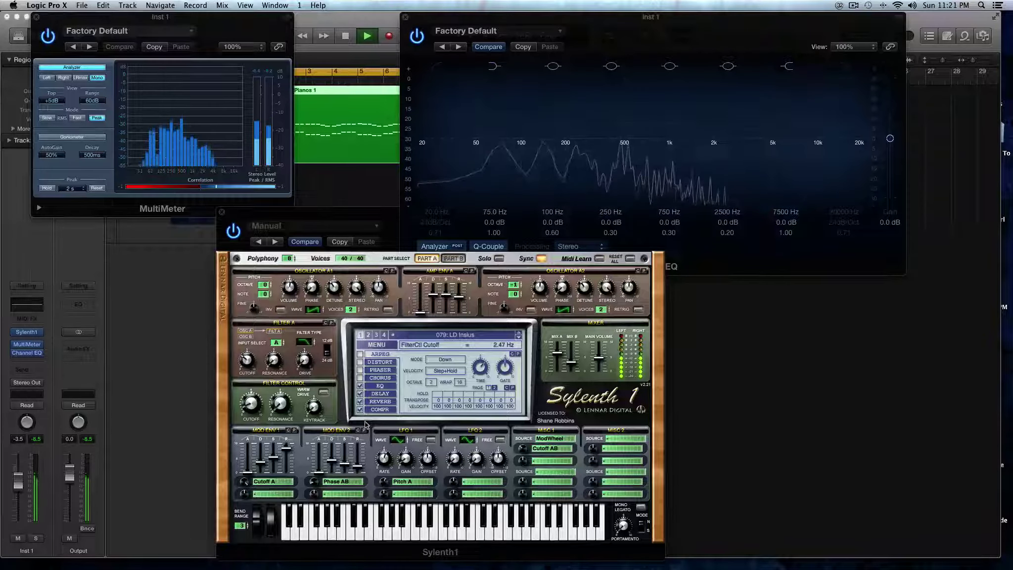
key("space")
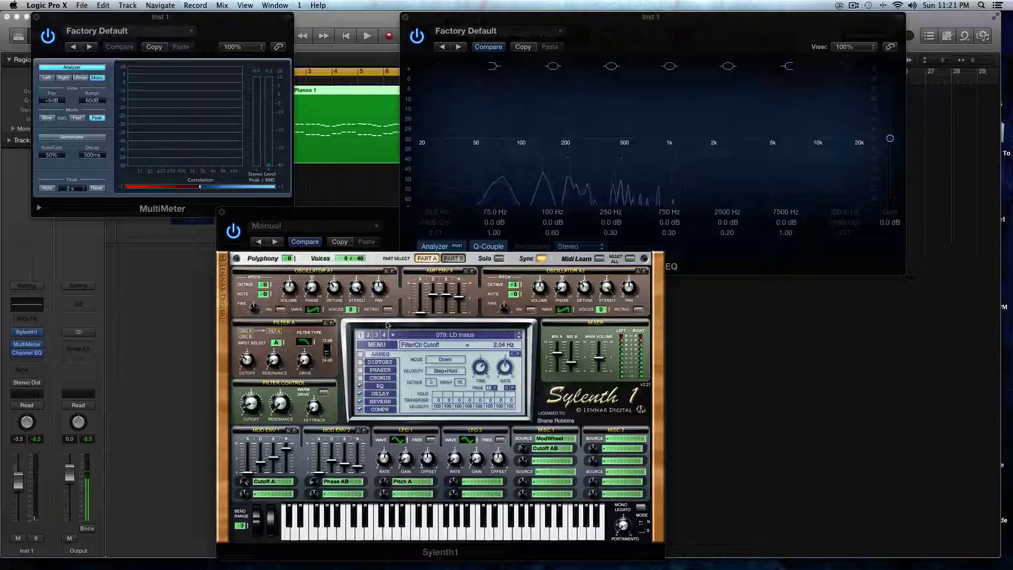
Switch to Part B and back to Part A, and play the region with the Filter Control cutoff raised to about 2.59 Hz
left_click(453, 258)
left_click(424, 257)
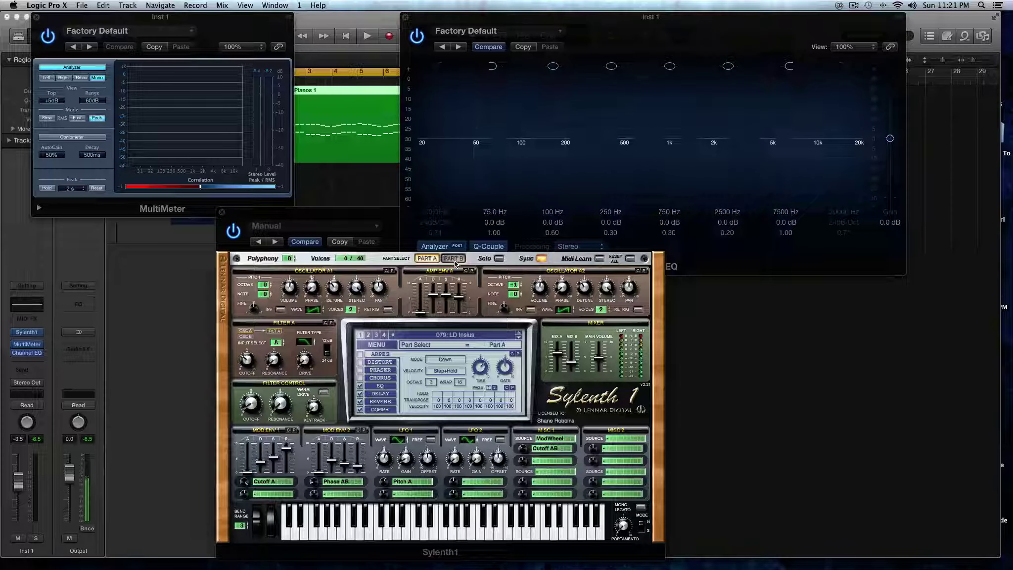
left_click(439, 259)
left_click(437, 259)
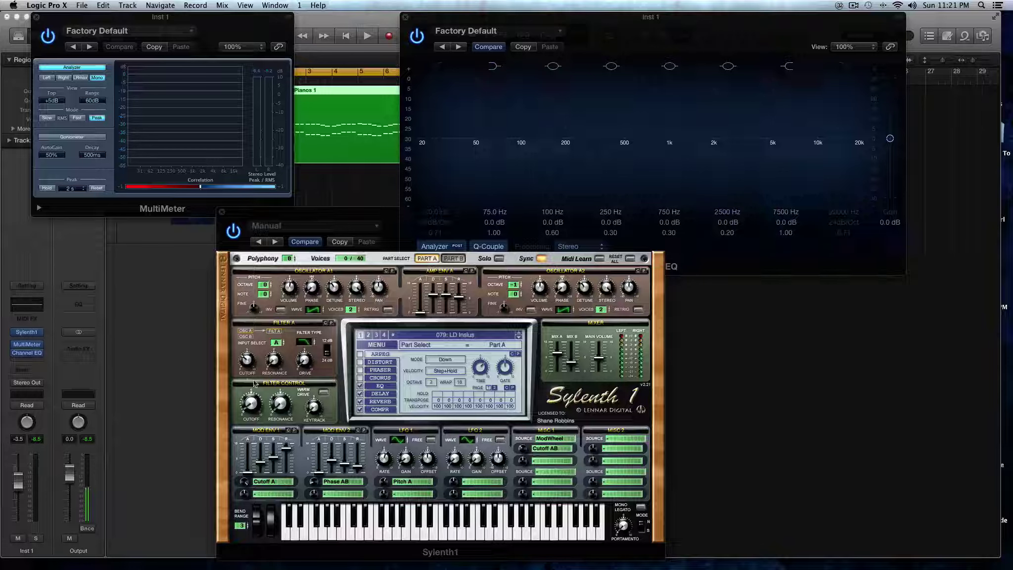
mouse_move(257, 399)
left_mouse_down()
mouse_move(256, 386)
mouse_move(256, 402)
left_mouse_up()
key("space")
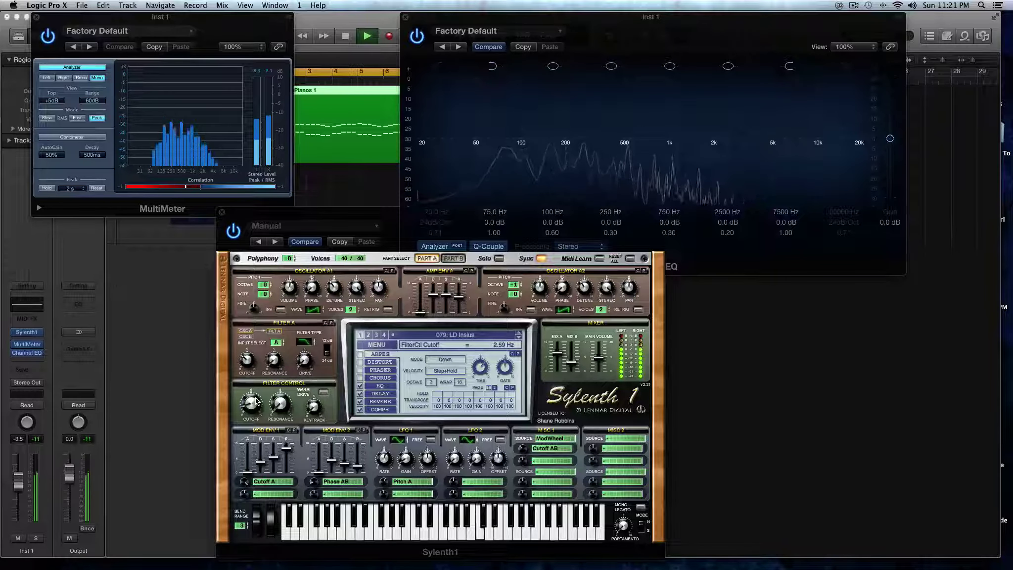
key("space")
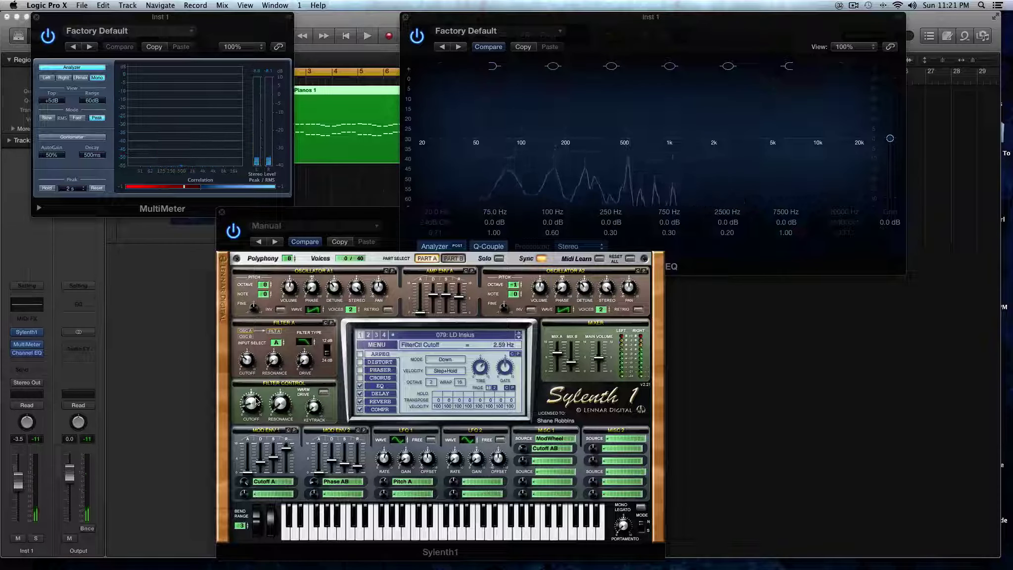
Set the Filter Control resonance to about 1.62 and play the region while raising it to about 2.50
left_click_drag(285, 408, 284, 390)
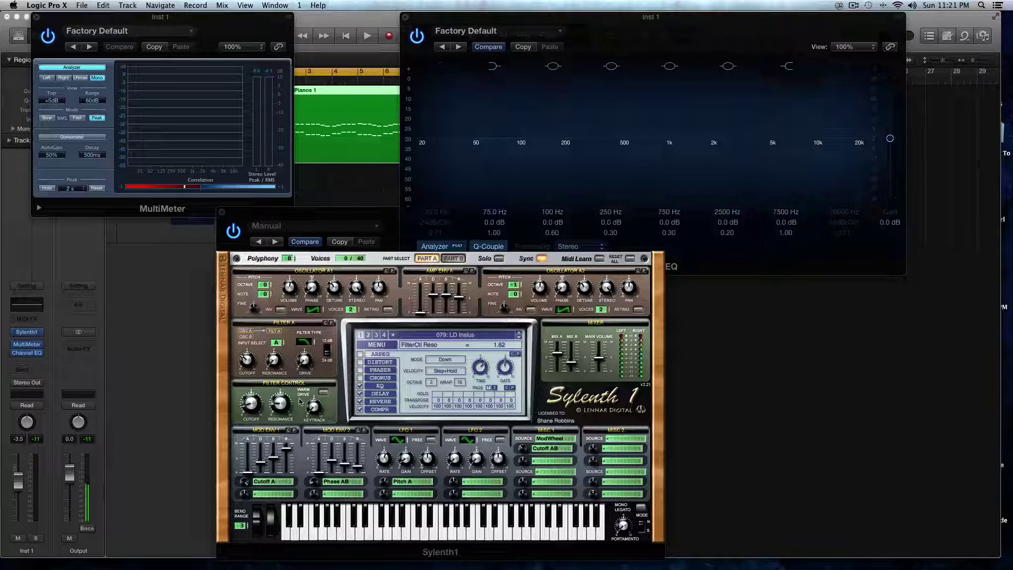
key("space")
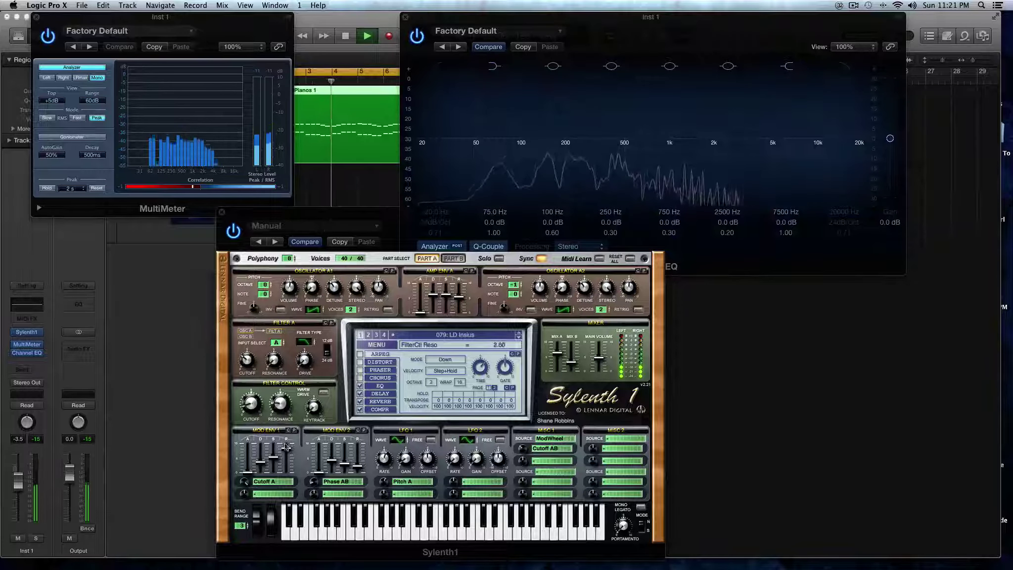
key("space")
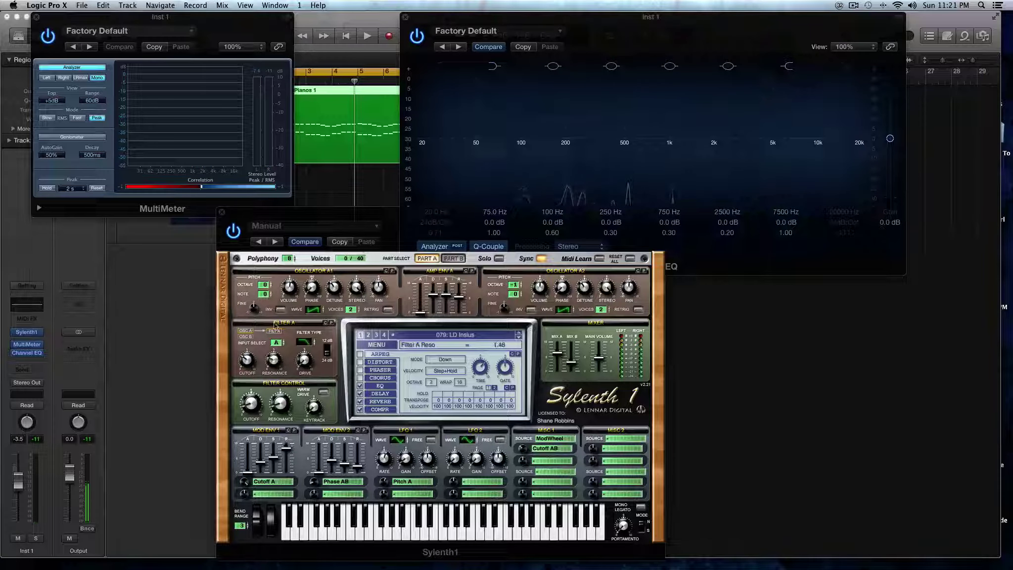
Play the region while varying both resonances, ending with Filter Control at 0 and Filter A at about 1.33
left_click_drag(276, 325, 275, 323)
key("space")
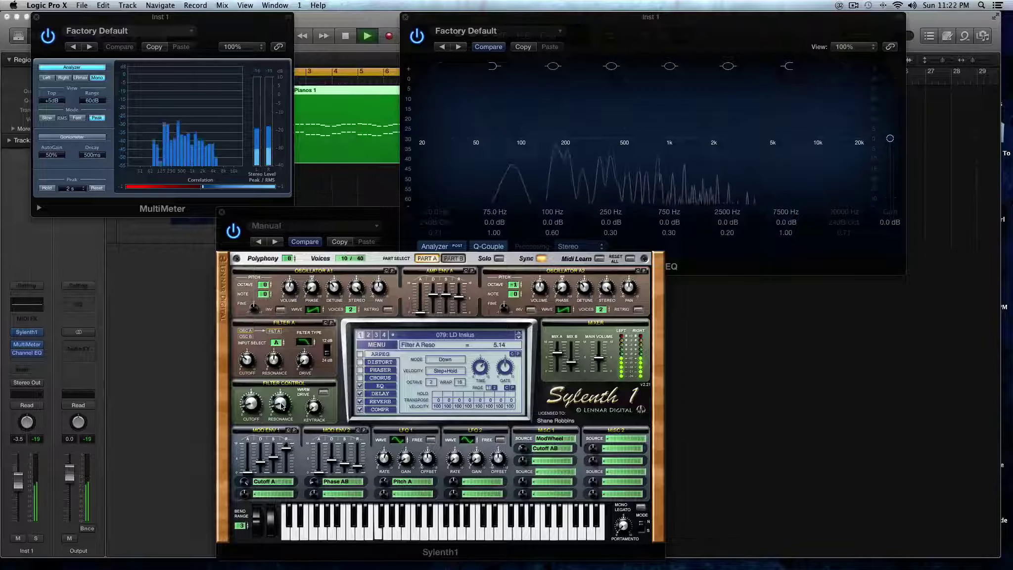
key("space")
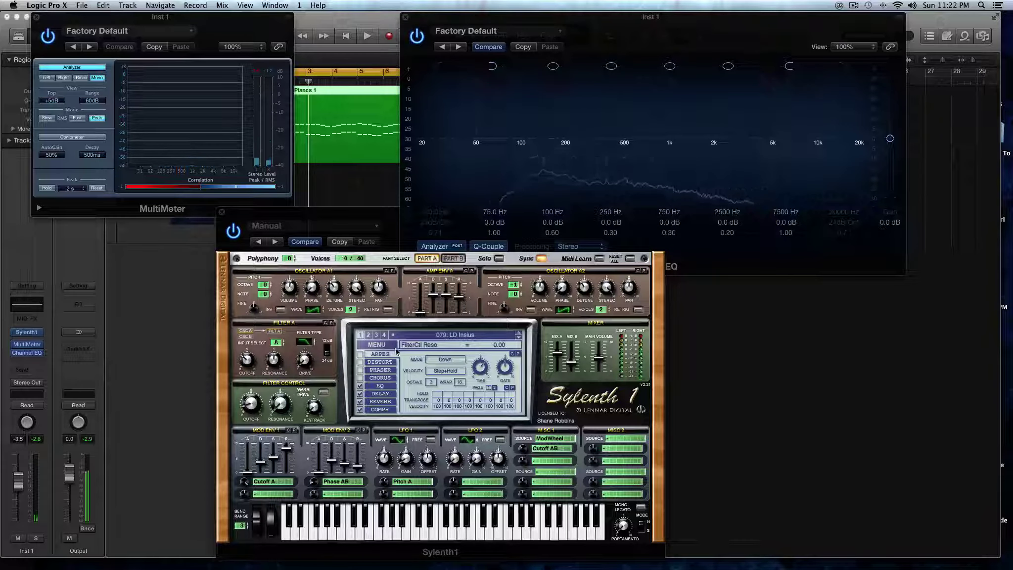
left_click(275, 365)
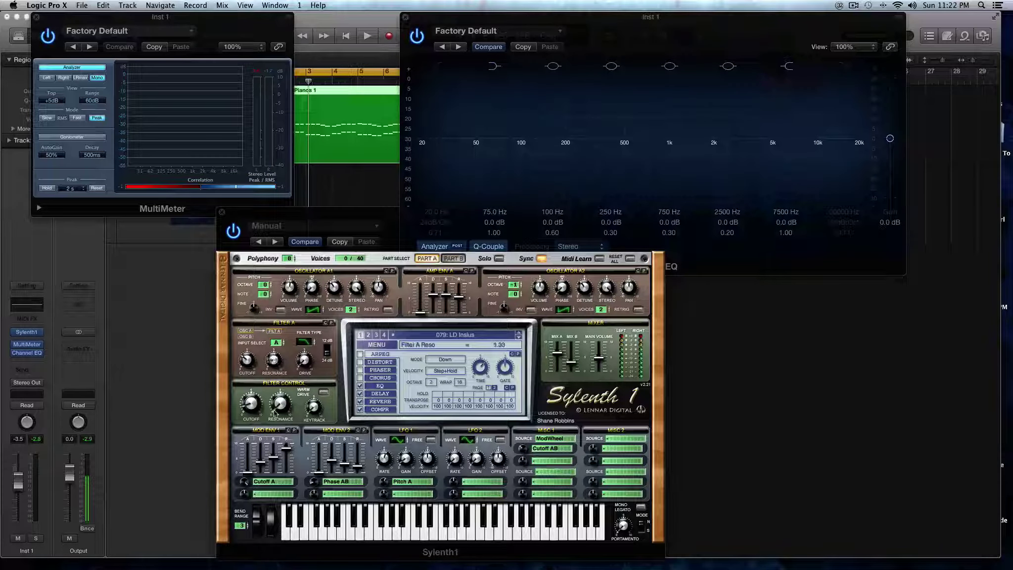
Set Filter A's cutoff to about 213.66 Hz and play the region with the Filter Control cutoff at about 21341.28 Hz
left_click(247, 360)
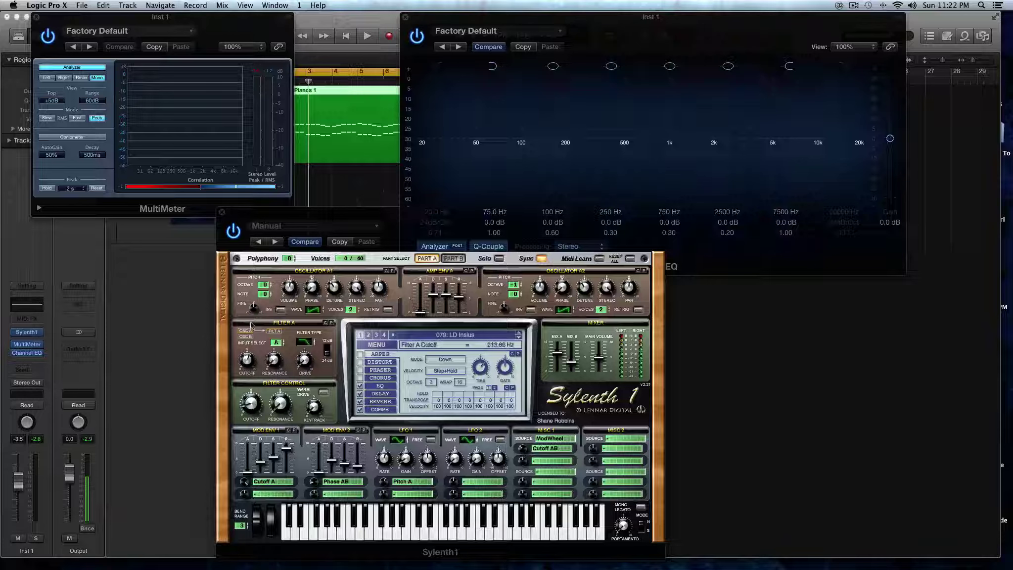
left_click(254, 405)
key("space")
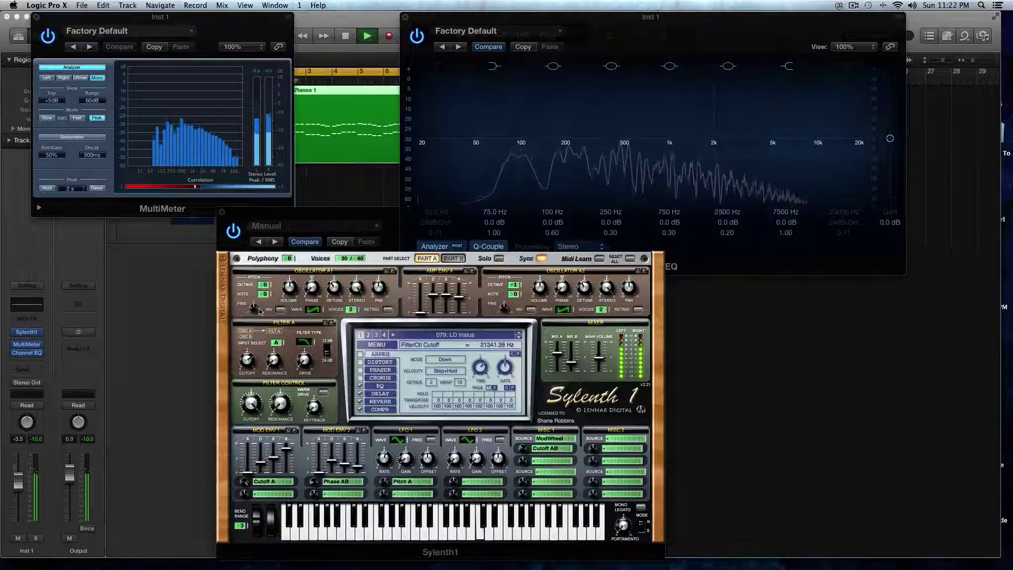
Lower Filter A's cutoff to about 25.24 Hz and play the region while varying the Filter Control cutoff, ending at 1.00 Hz
left_click_drag(247, 361, 251, 407)
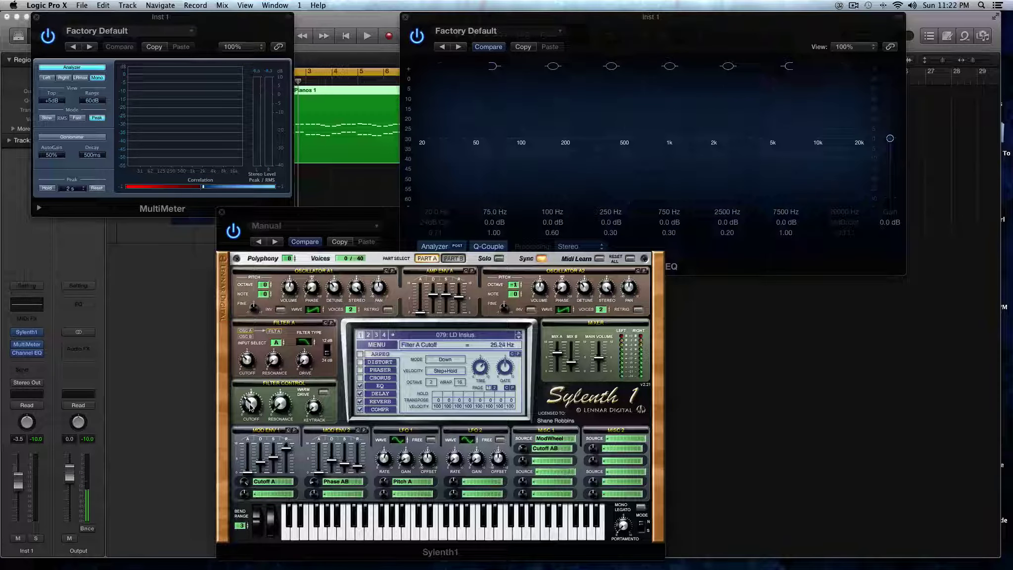
left_click_drag(249, 364, 253, 424)
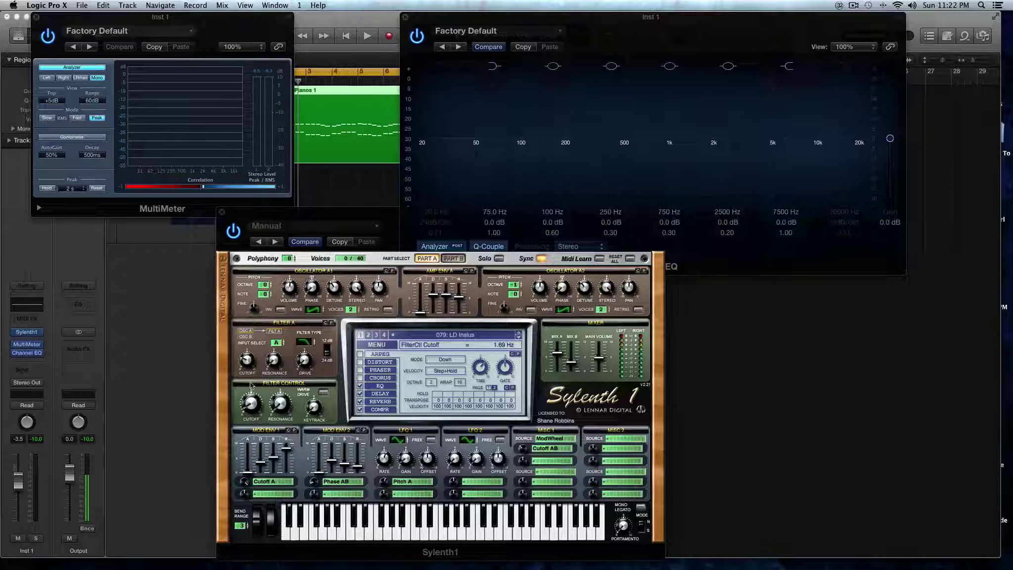
key("space")
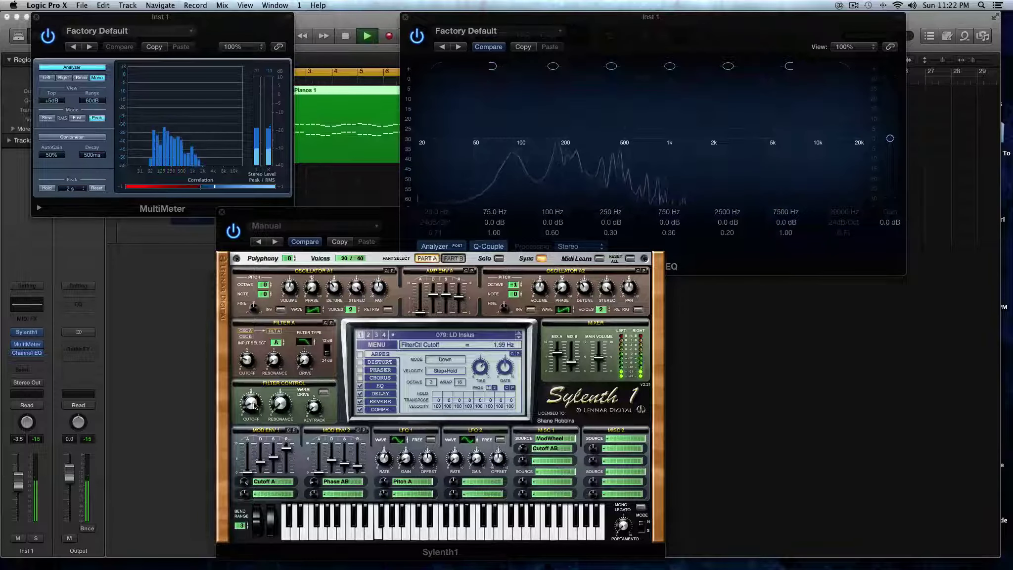
key("space")
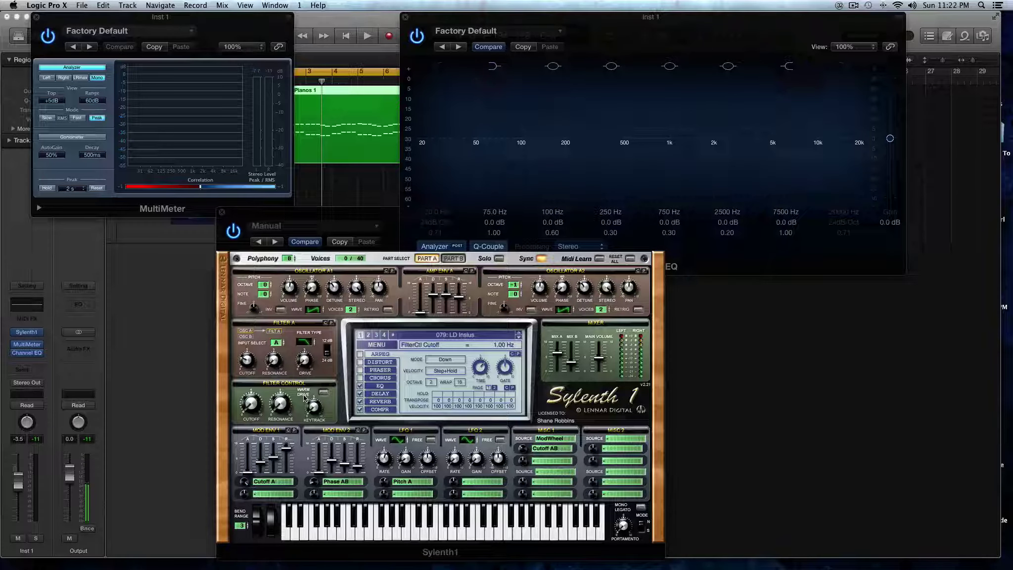
Play the region with Filter Control's keytrack at about 0.05, and return the keytrack to 0
key("space")
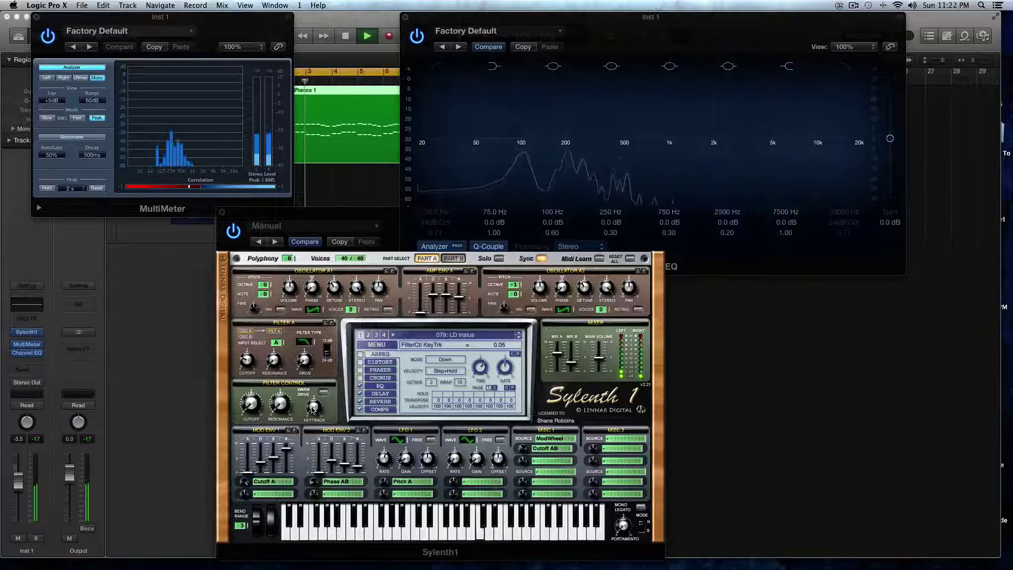
key("space")
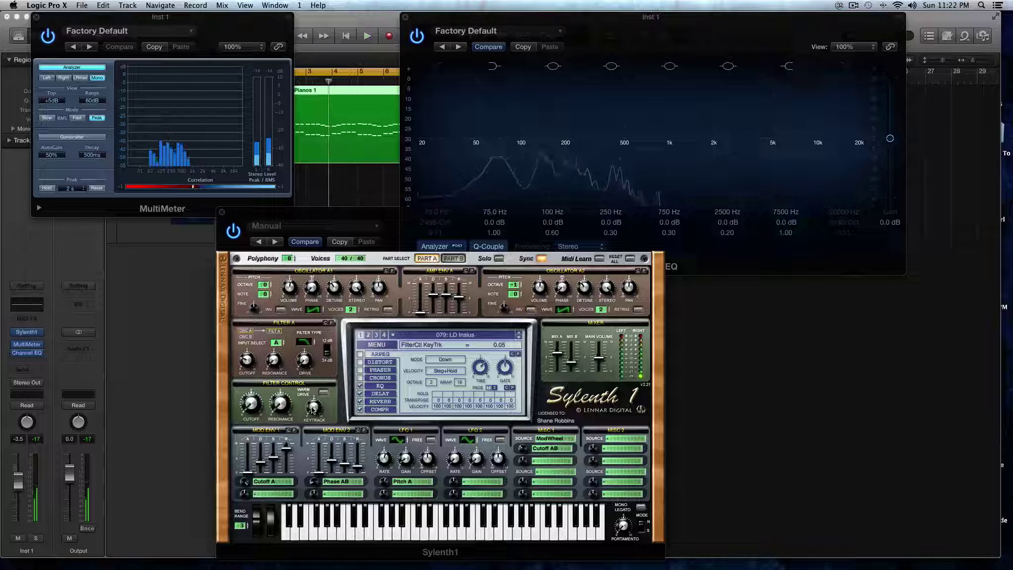
left_click_drag(312, 409, 317, 421)
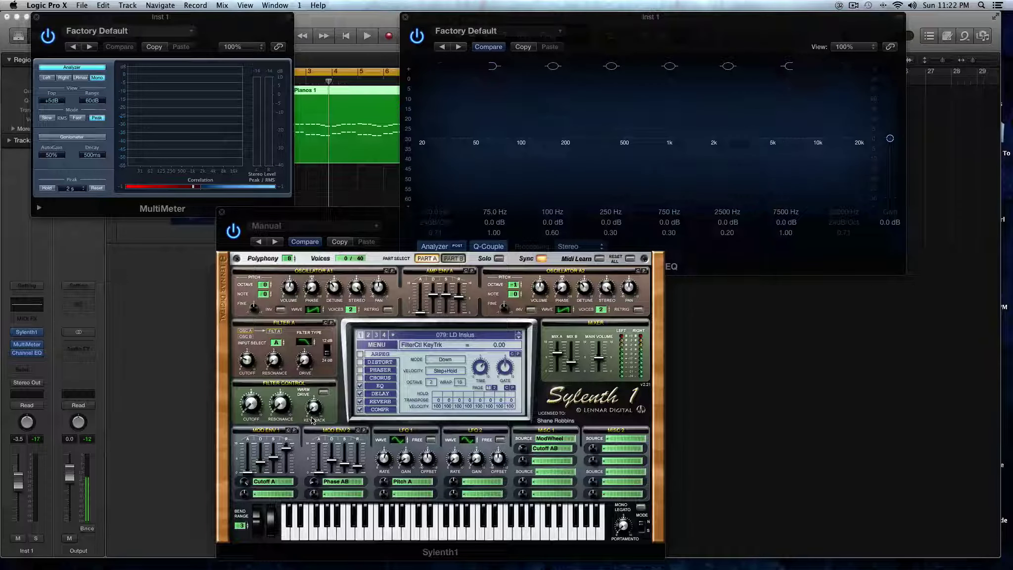
Play notes with keytrack raised to 10 while varying the Filter Control and Filter A cutoffs, ending with Filter A at about 6.37 Hz
left_click_drag(254, 407, 253, 392)
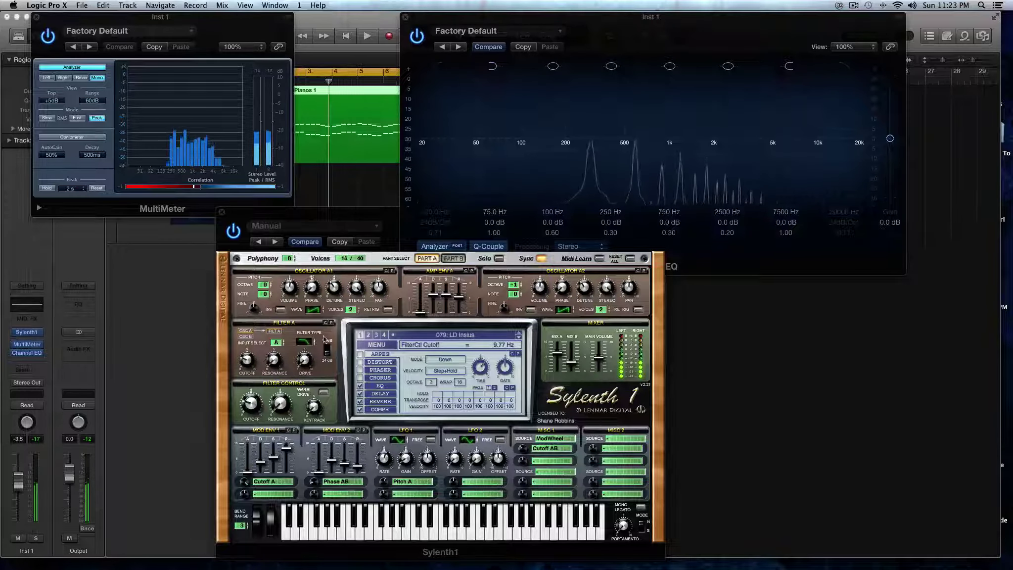
left_click(316, 407)
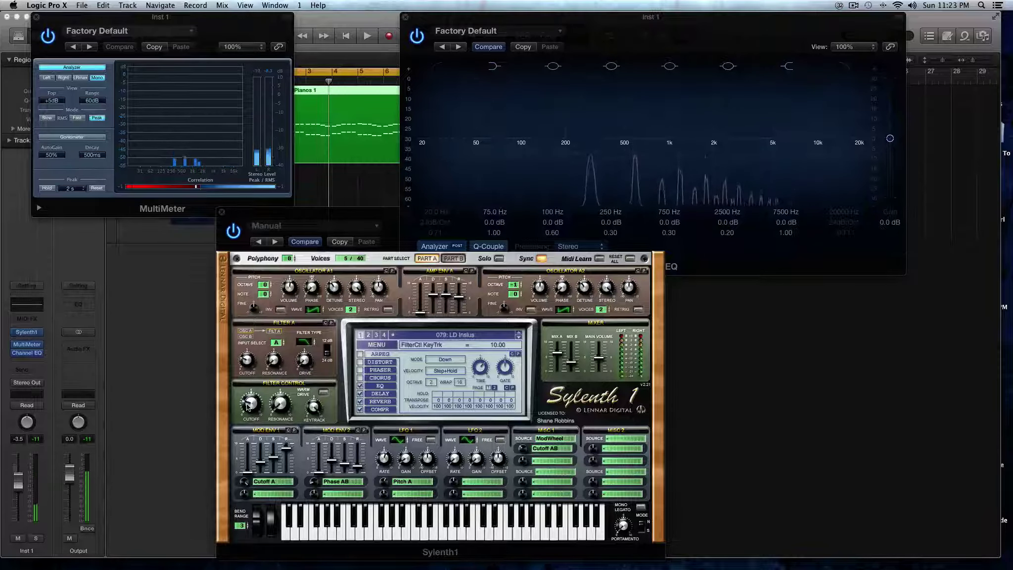
left_click(248, 418)
left_click_drag(248, 417, 249, 437)
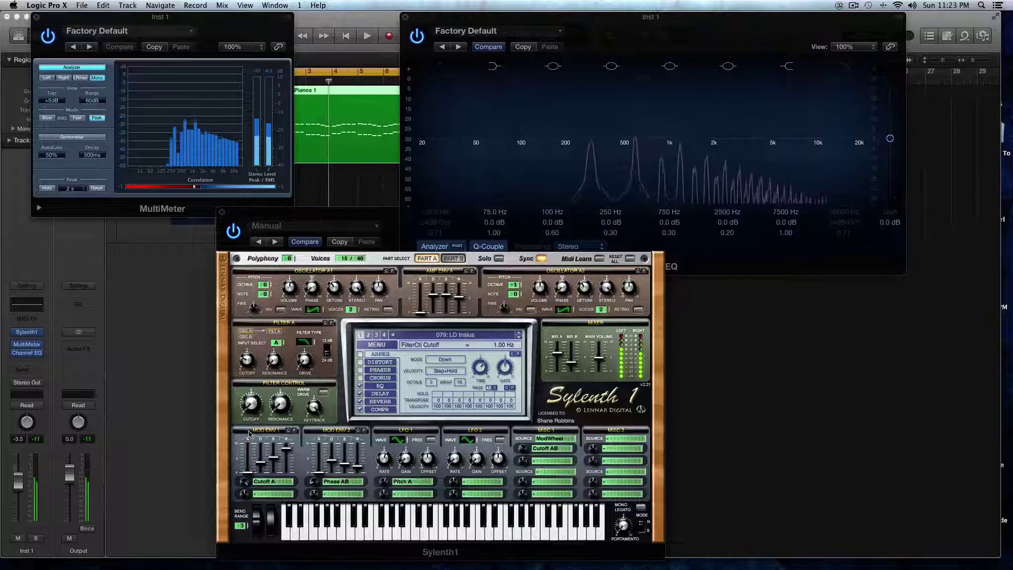
left_click(249, 371)
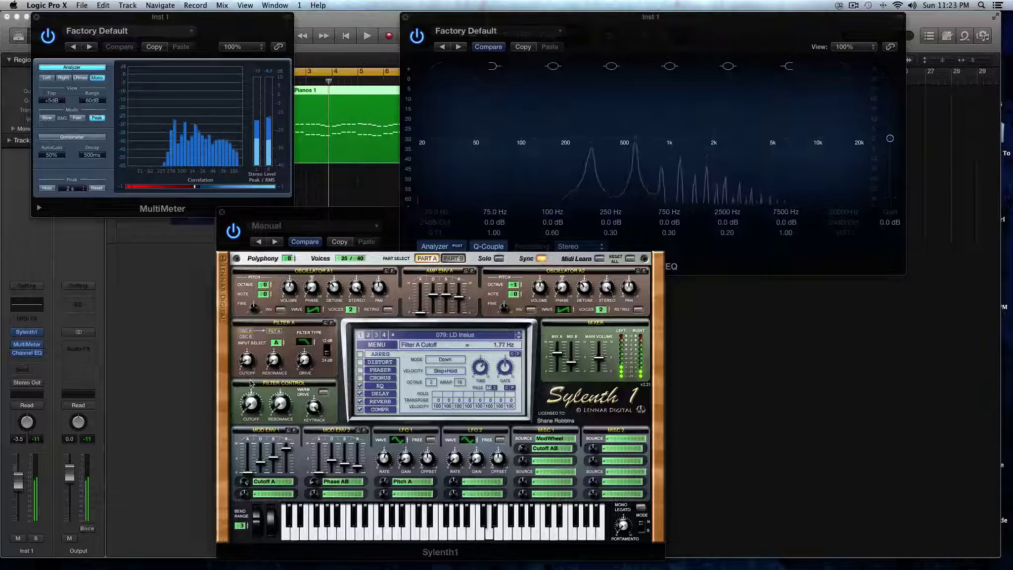
left_click_drag(250, 378, 249, 371)
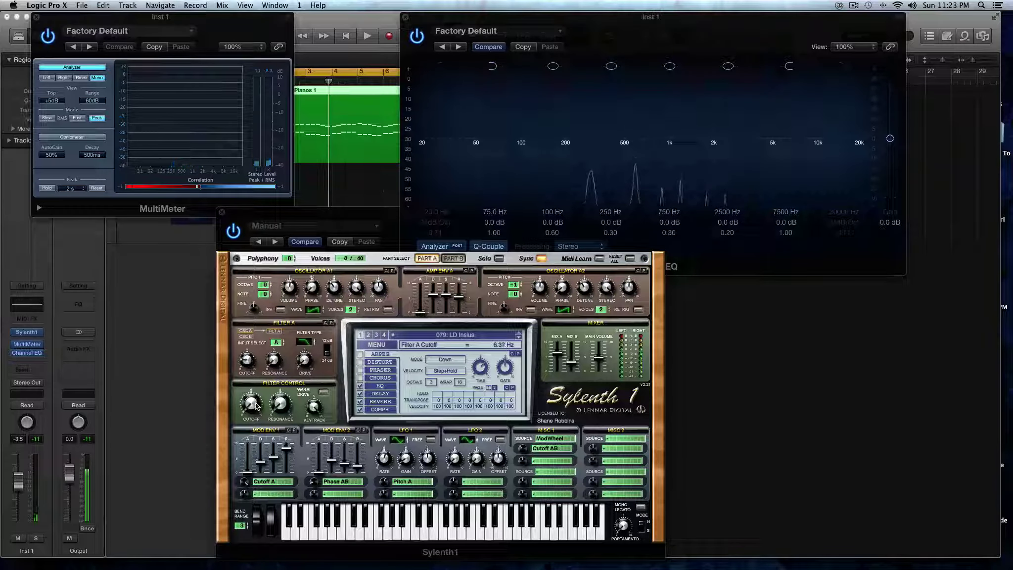
Return keytrack to 0, play the region while raising it to about 5.14, and set the Filter Control cutoff to about 5.53 Hz
left_click_drag(315, 411, 348, 535)
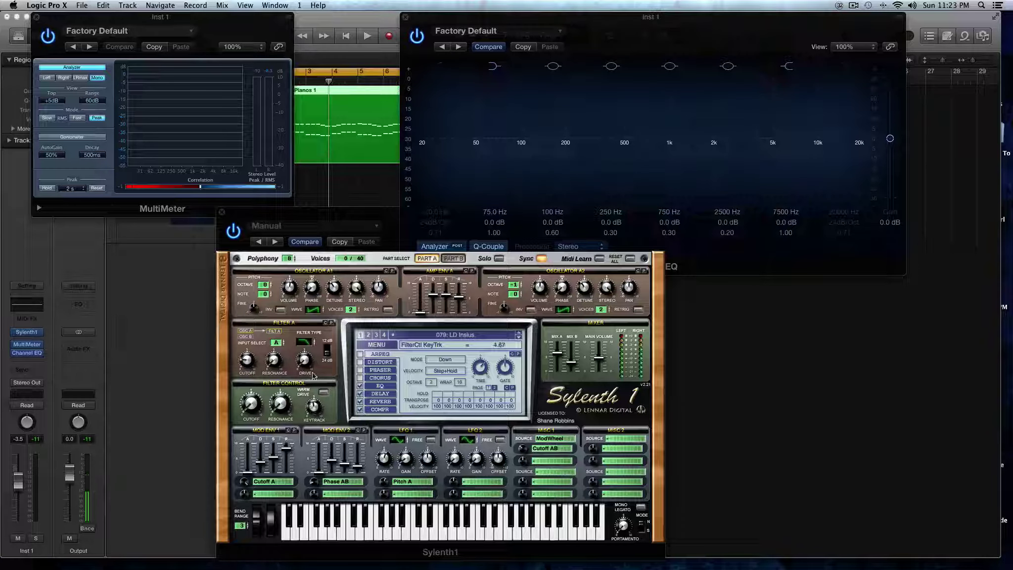
left_click_drag(315, 413, 319, 471)
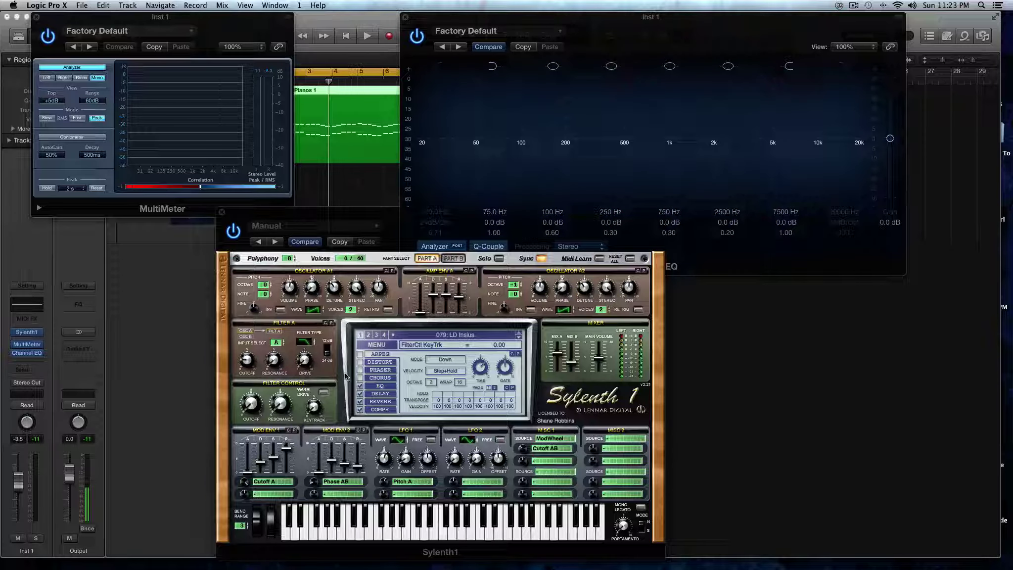
key("space")
left_click_drag(314, 382, 312, 349)
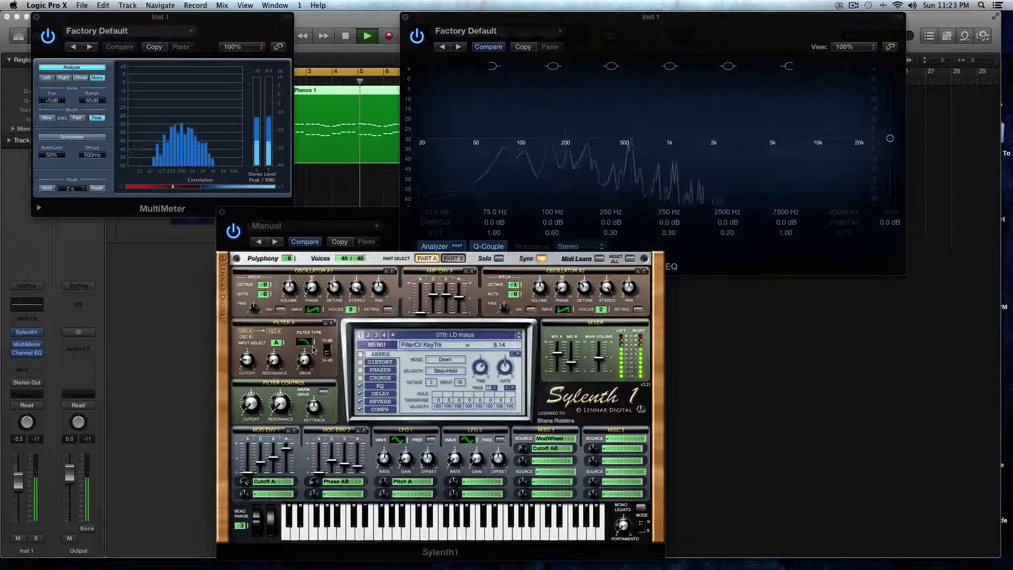
key("space")
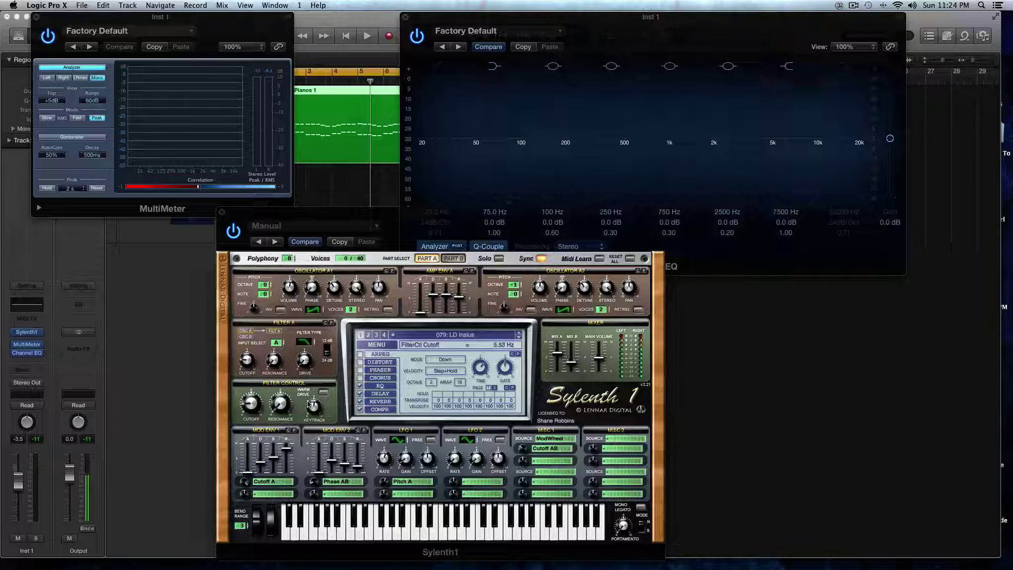
Turn on Warm Drive in the Filter Control section
left_click(324, 393)
left_click(323, 392)
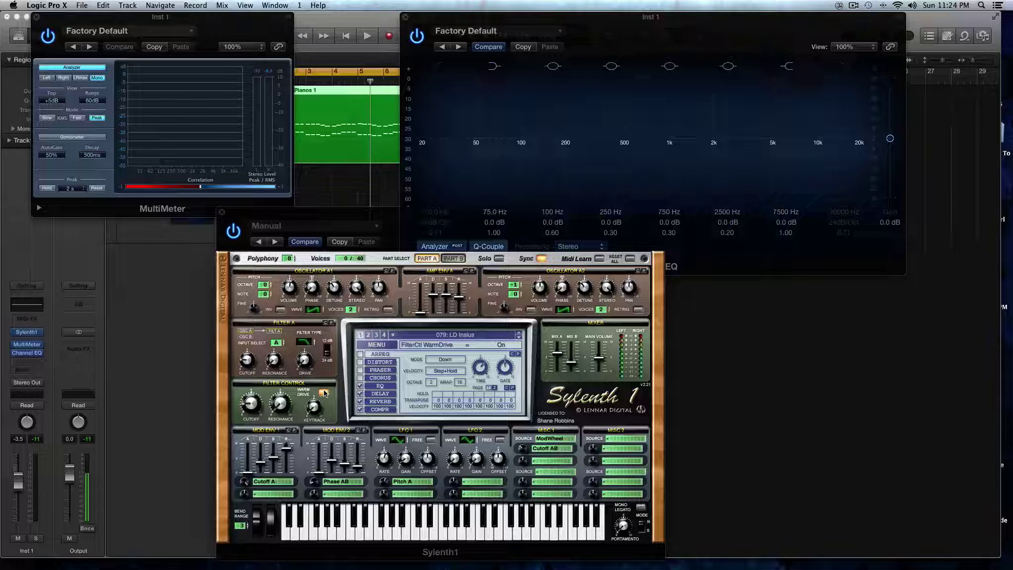
Play the region with Warm Drive on, setting the Filter Control cutoff to 1.00 Hz and Filter A's cutoff to about 17.27 Hz
key("space")
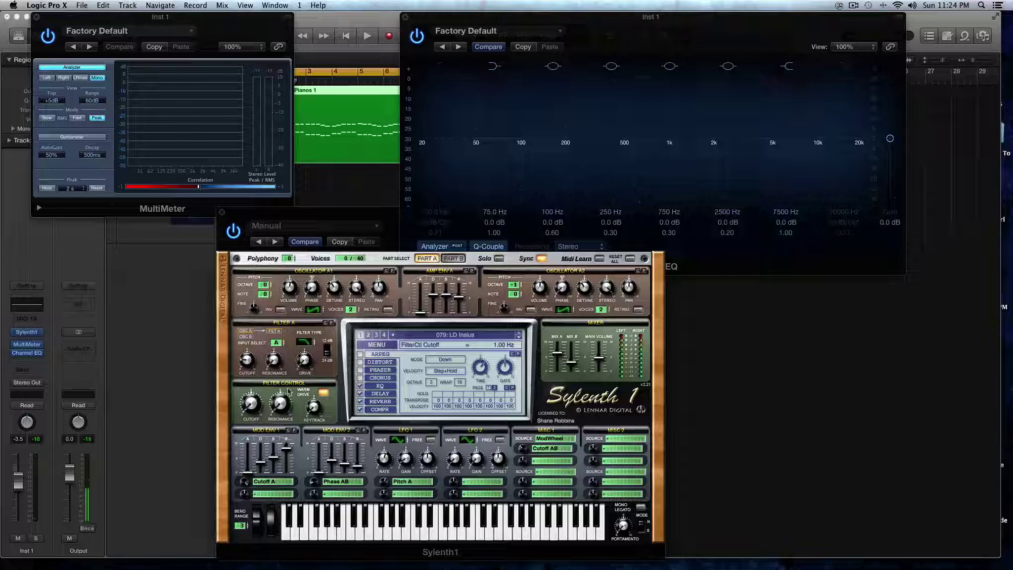
key("space")
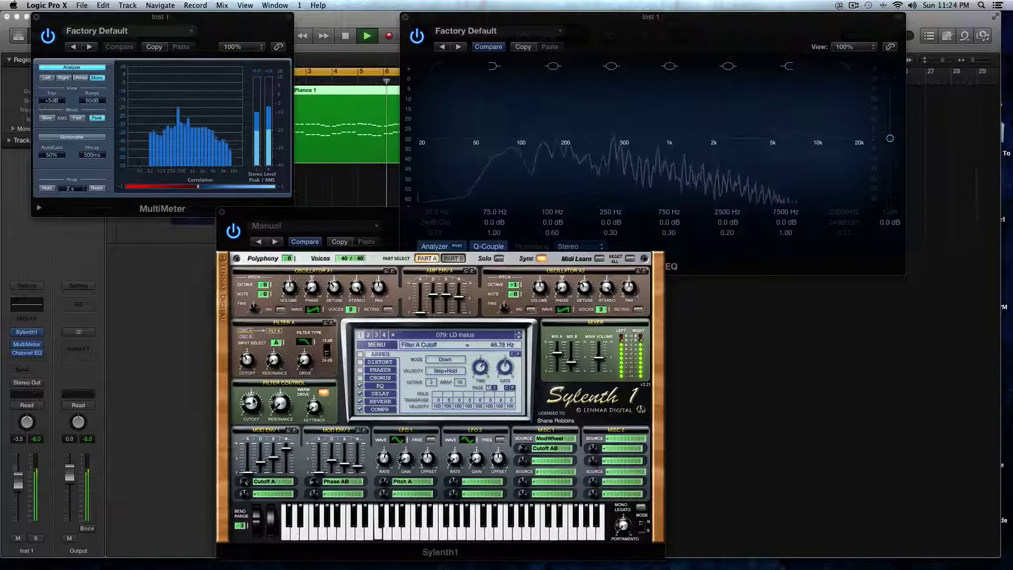
key("space")
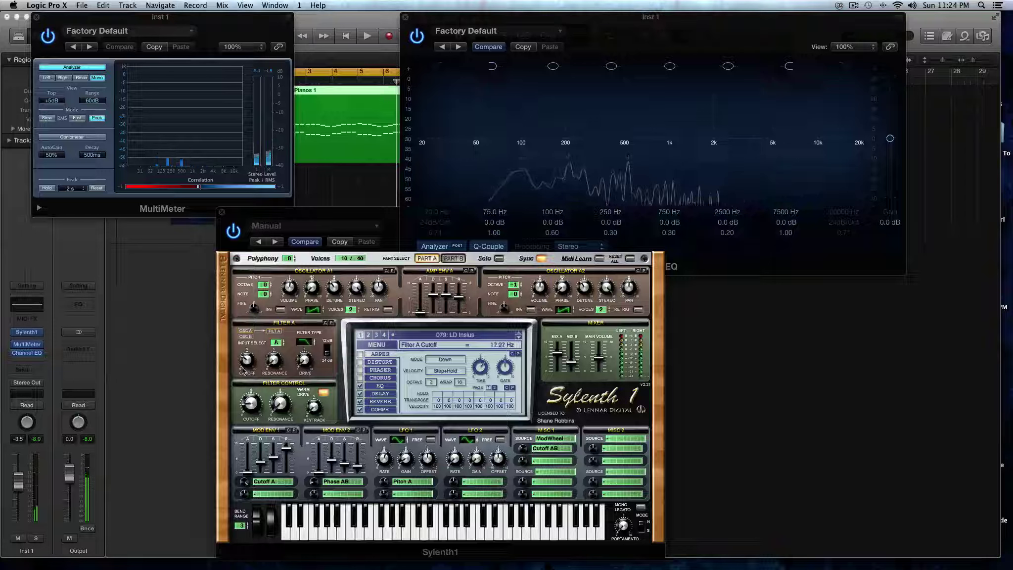
left_click_drag(248, 380, 249, 363)
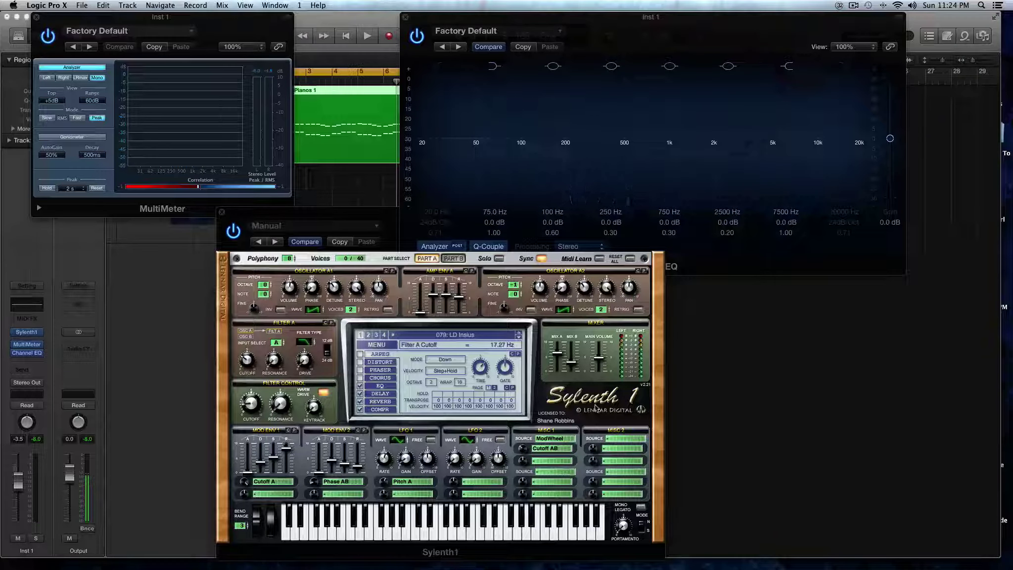
Play the region and compare Warm Drive off and on in MultiMeter's Goniometer view, then return to the Analyzer view
key("space")
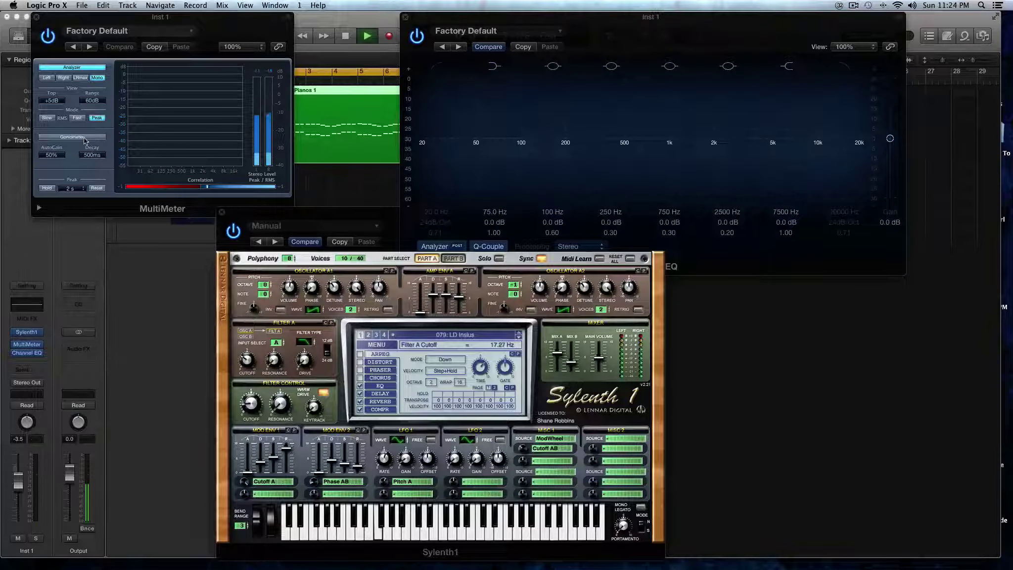
left_click(66, 138)
left_click(323, 392)
left_click(323, 391)
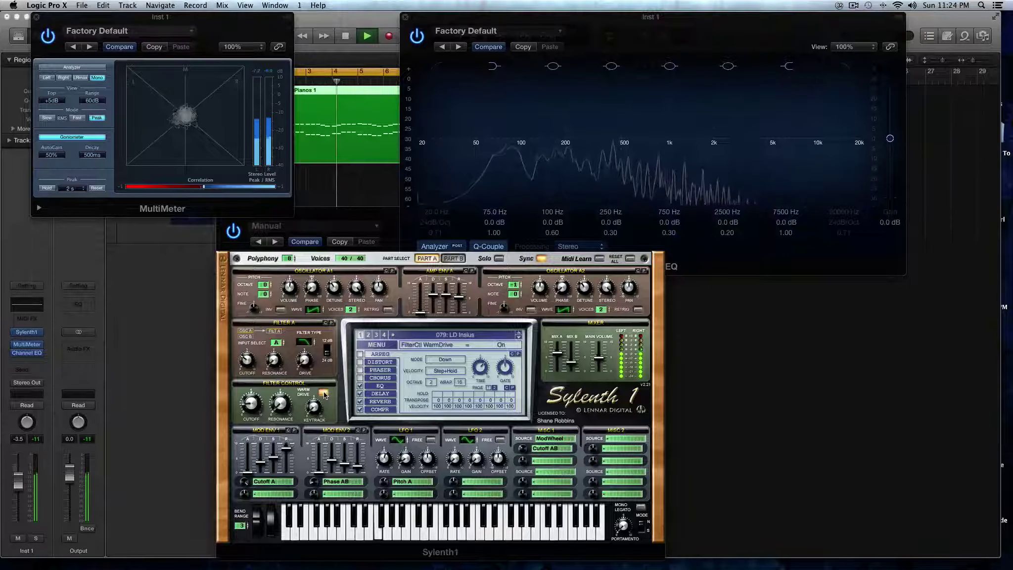
left_click(72, 67)
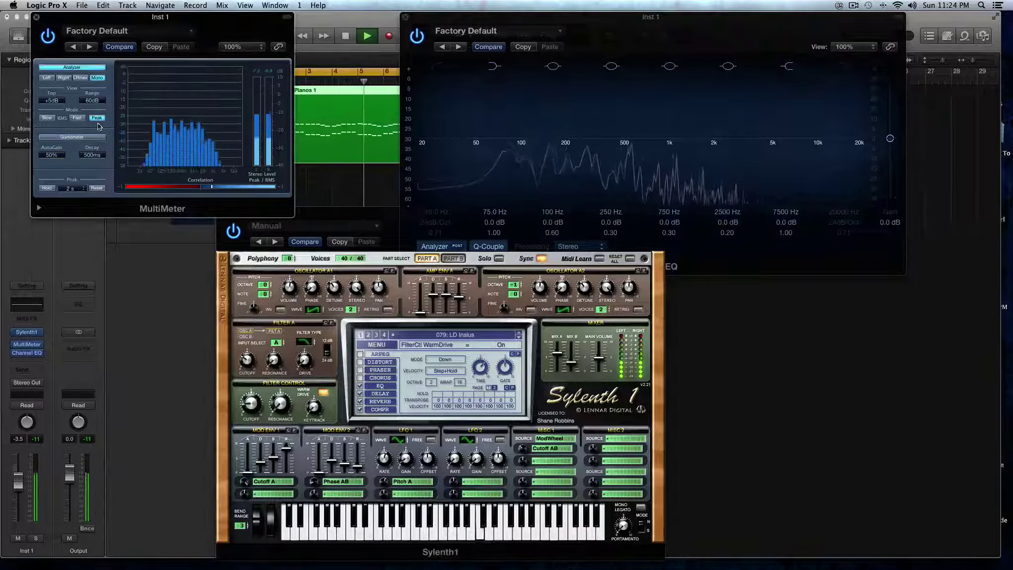
Set the Filter Control cutoff to about 9.32 Hz during playback, and stop the region
left_click(251, 394)
left_click_drag(250, 393, 250, 390)
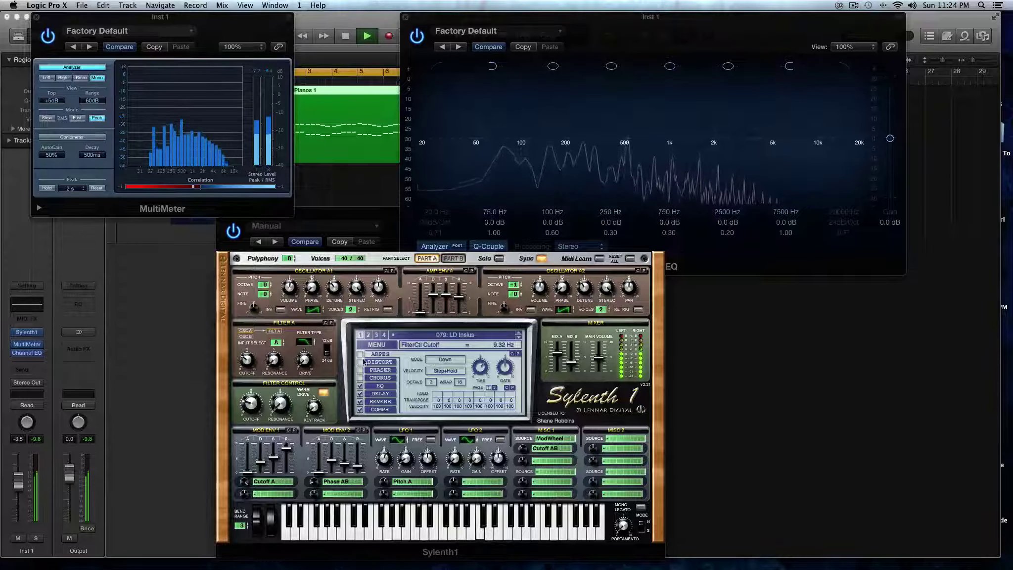
key("space")
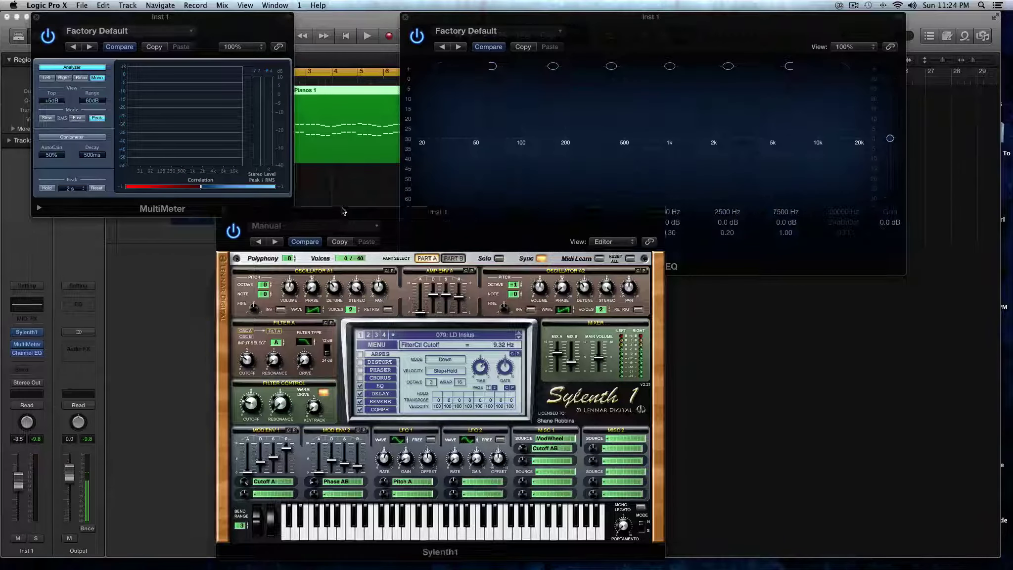
Set the voices of Oscillators A1 and A2 to 6 each, and the mixer's main volume to 3.50
left_click_drag(345, 214, 342, 194)
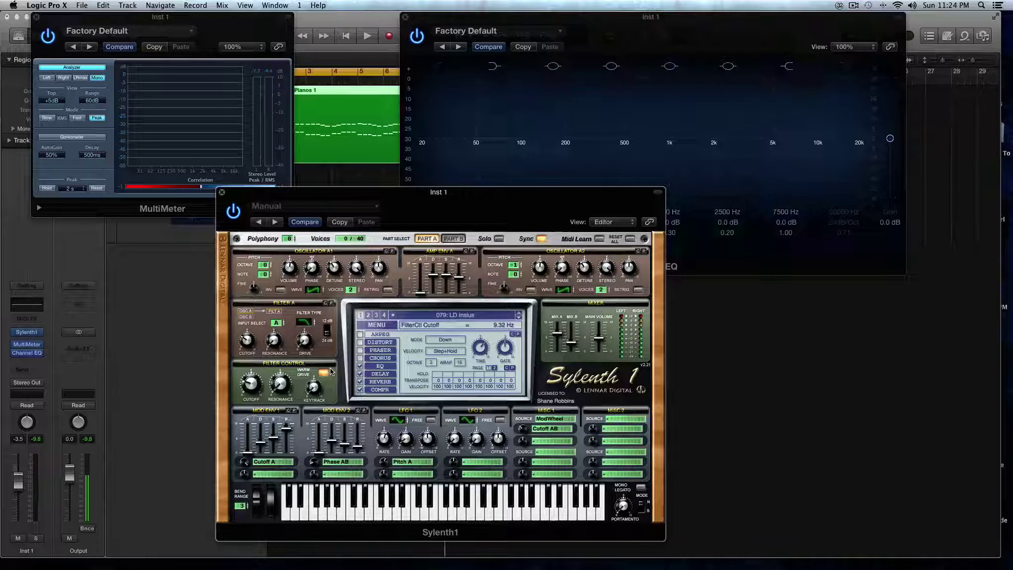
left_click_drag(351, 289, 351, 280)
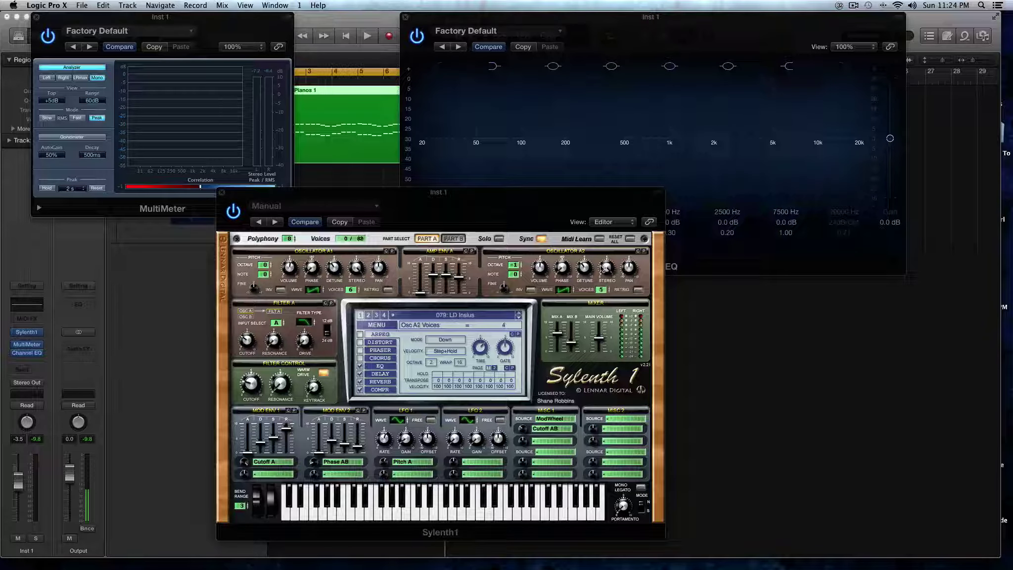
left_click_drag(602, 267, 601, 260)
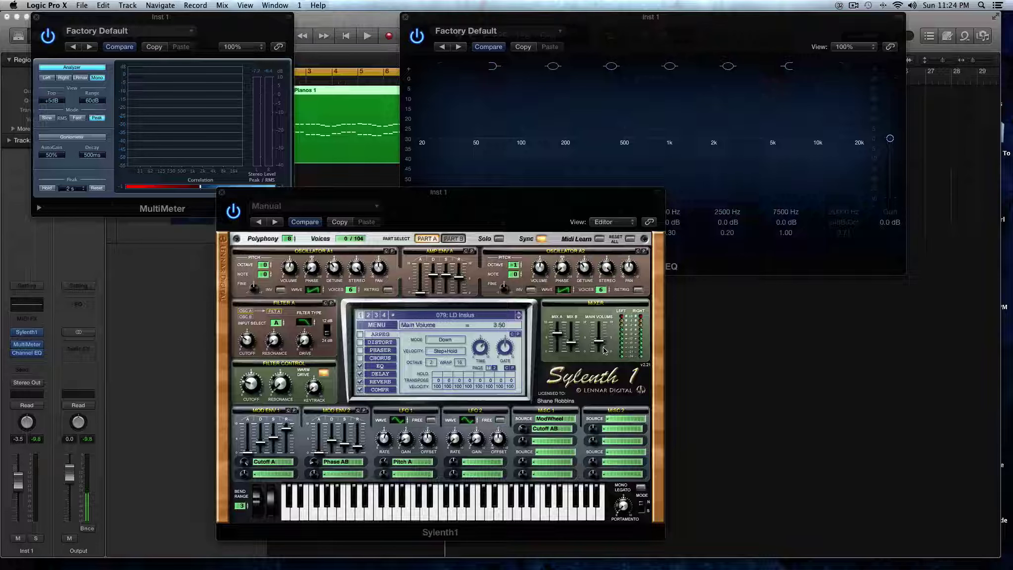
Play the region with Warm Drive off while raising the Filter Control cutoff to about 120.88 Hz, and turn Warm Drive back on
key("space")
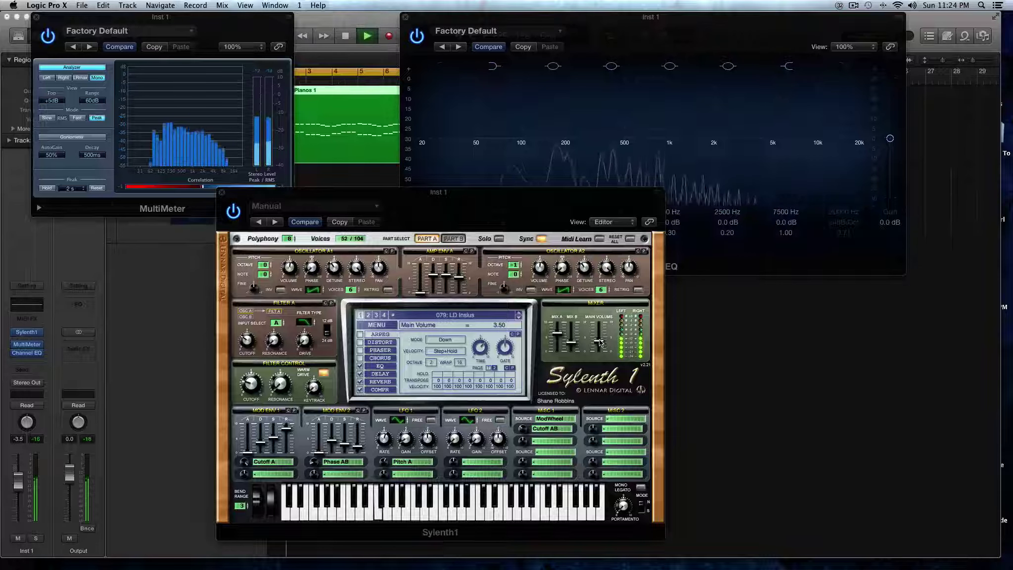
left_click(325, 374)
left_click_drag(251, 384, 252, 355)
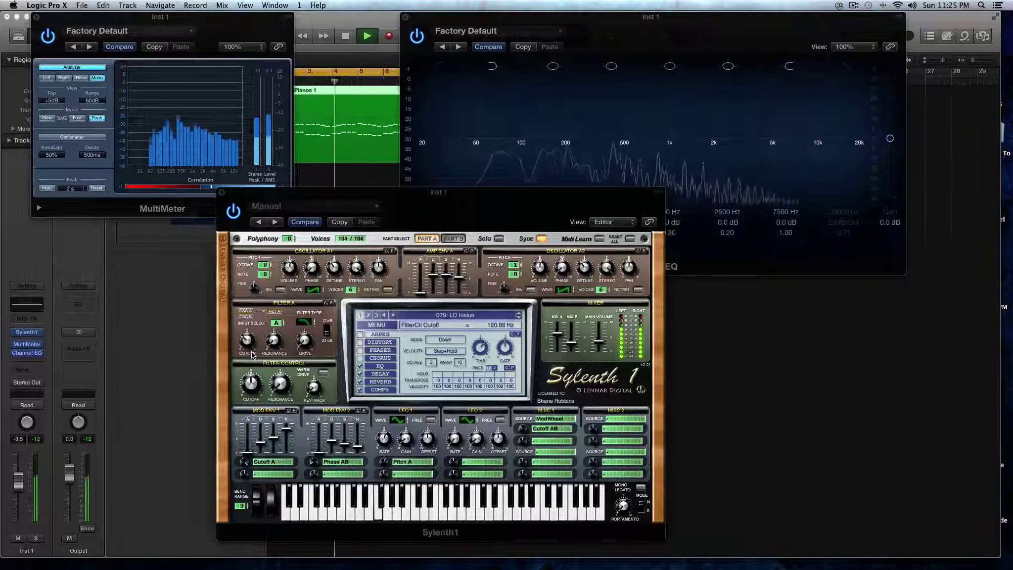
left_click(323, 374)
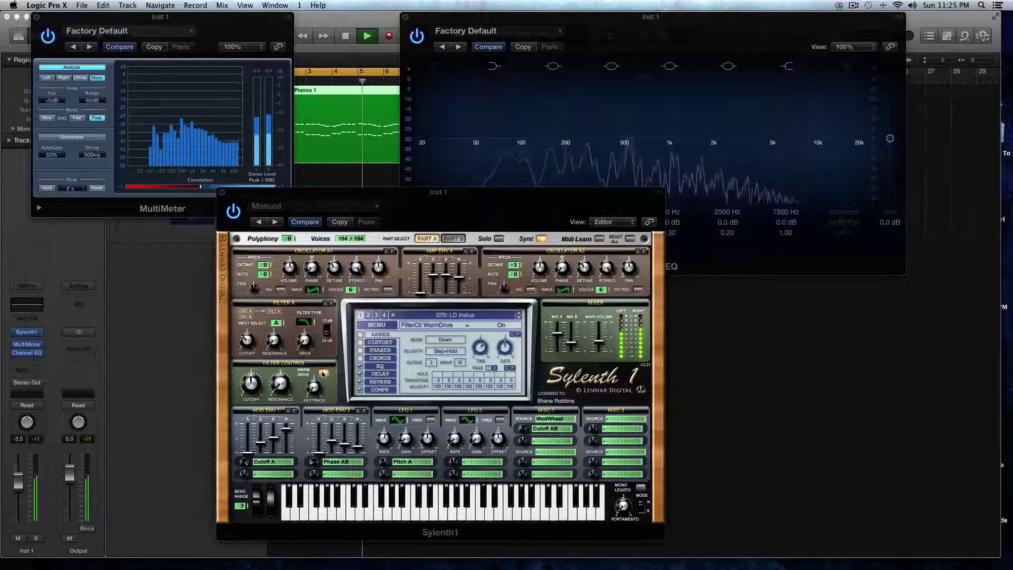
Turn off Warm Drive, stop playback, and set the Filter Control cutoff to about 3.61 Hz
left_click(323, 375)
key("space")
left_click_drag(253, 384, 256, 402)
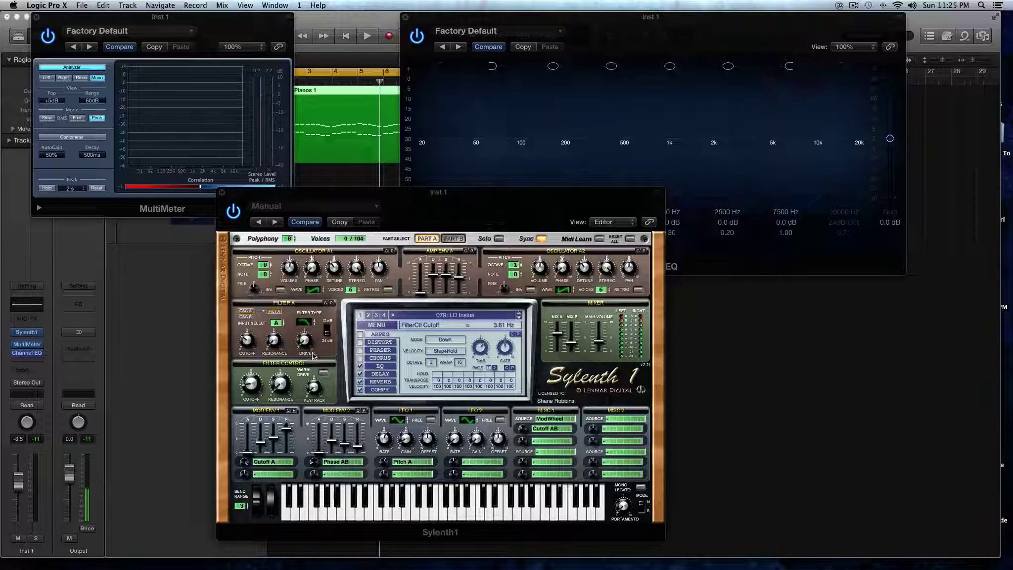
View Part B and return to Part A, and look through Mod Env 1's modulation destinations while keeping Cutoff A assigned
left_click(452, 238)
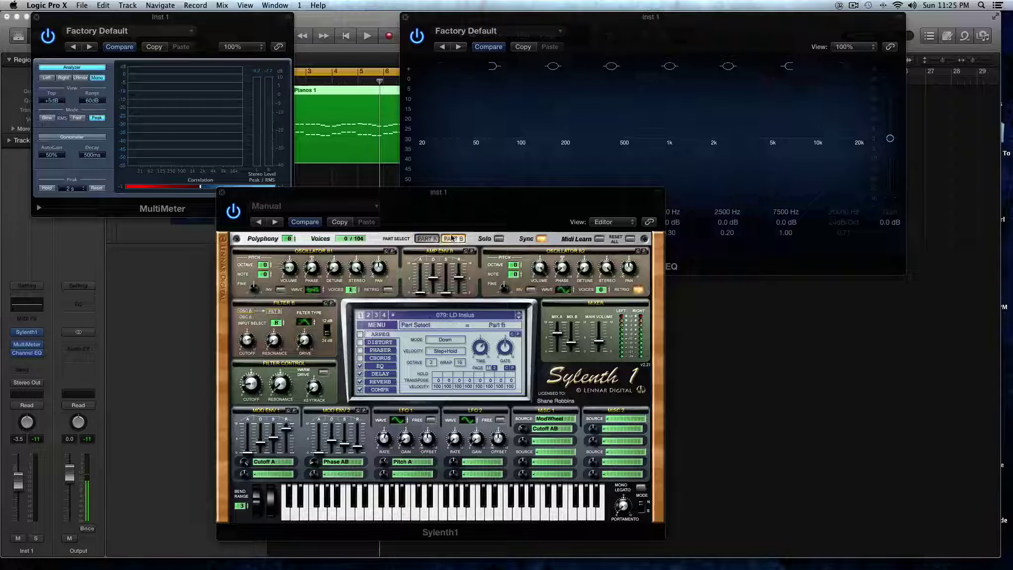
left_click(427, 238)
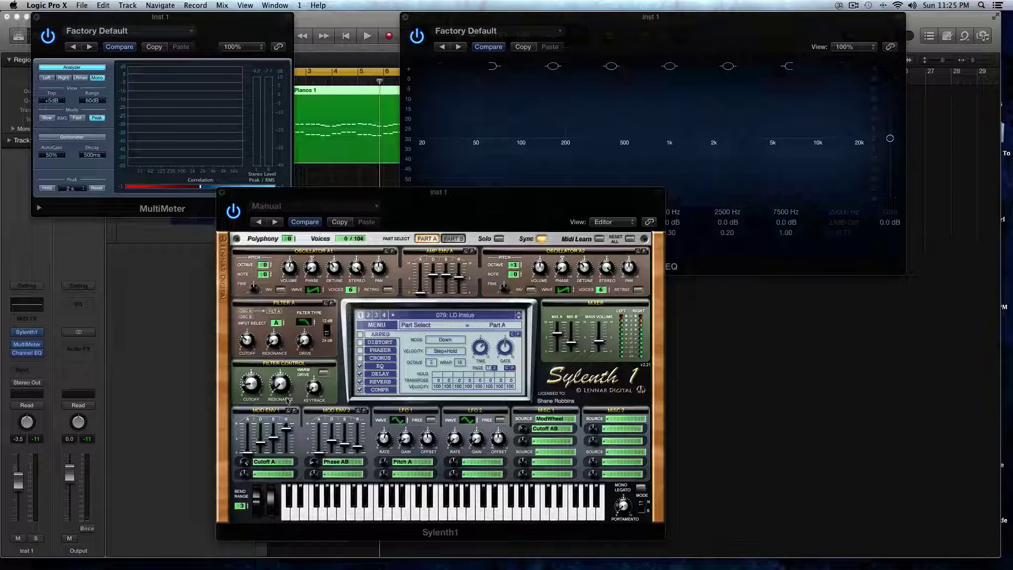
left_click(277, 462)
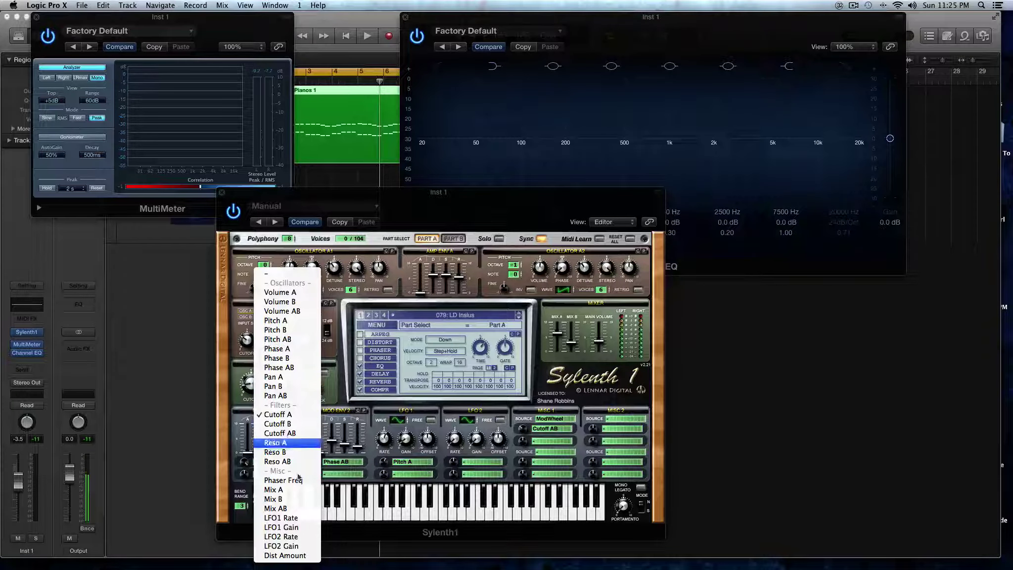
left_click(372, 459)
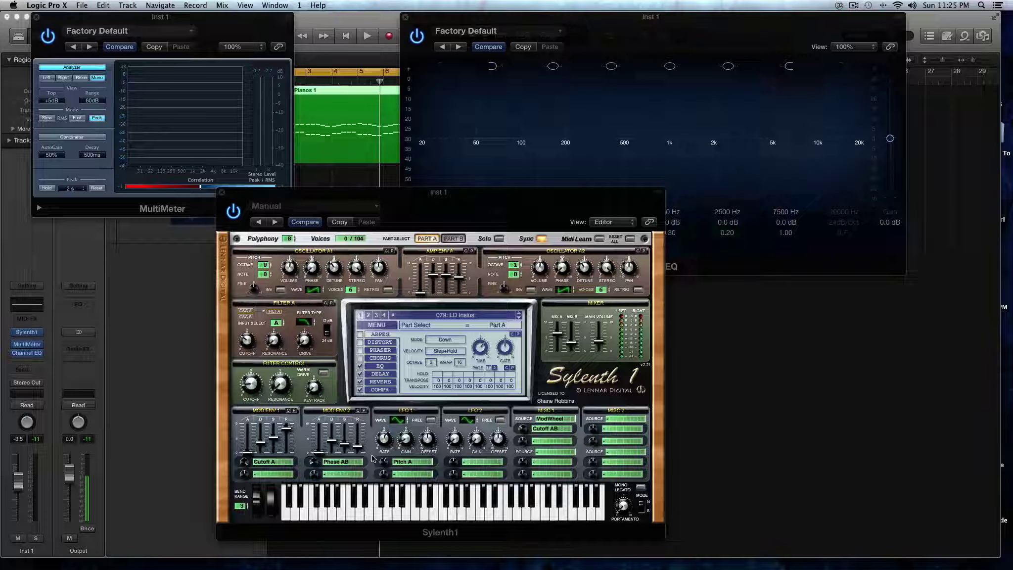